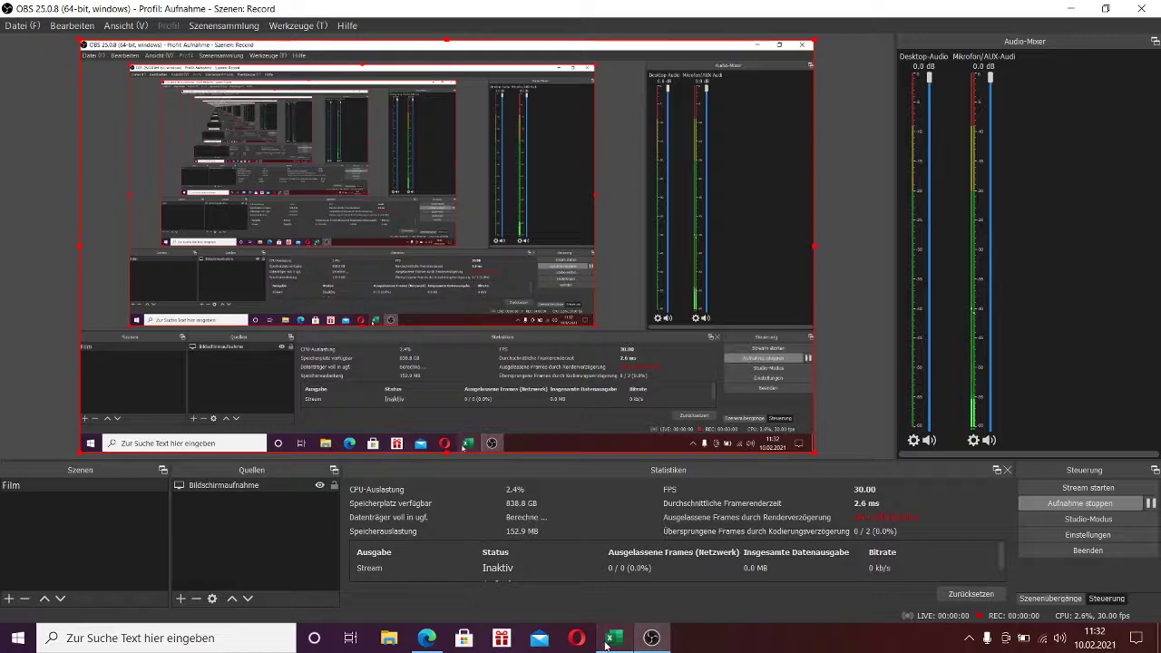
- Bring the Excel workbook forward and show the Hellofresh order-form sheet
click(613, 637)
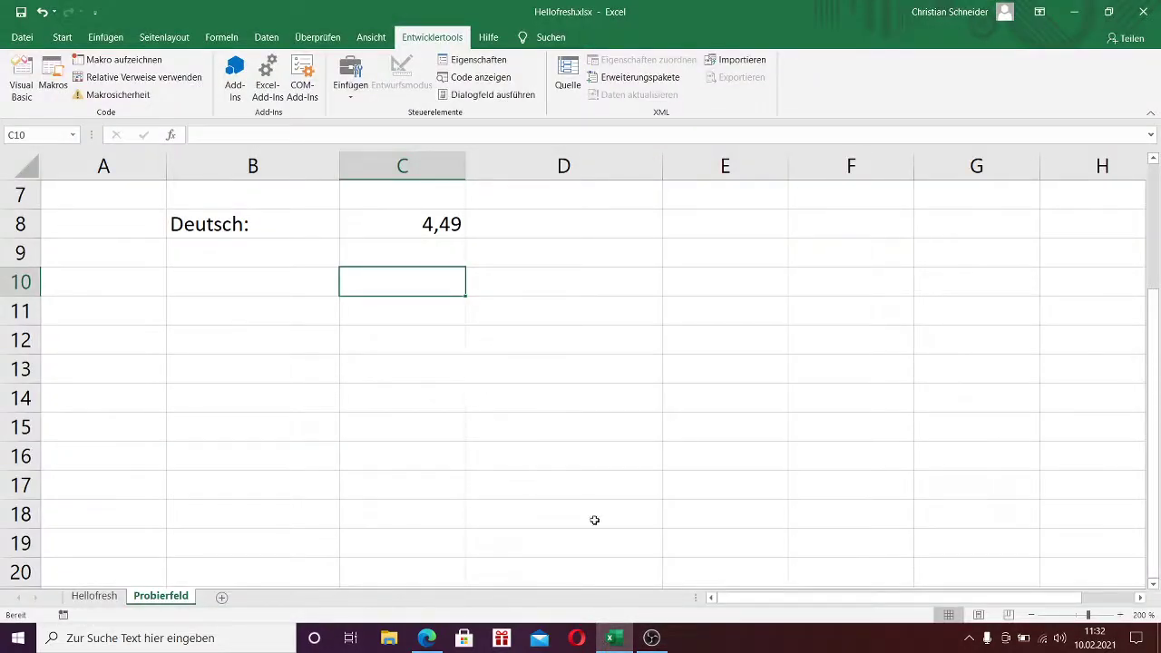
click(94, 595)
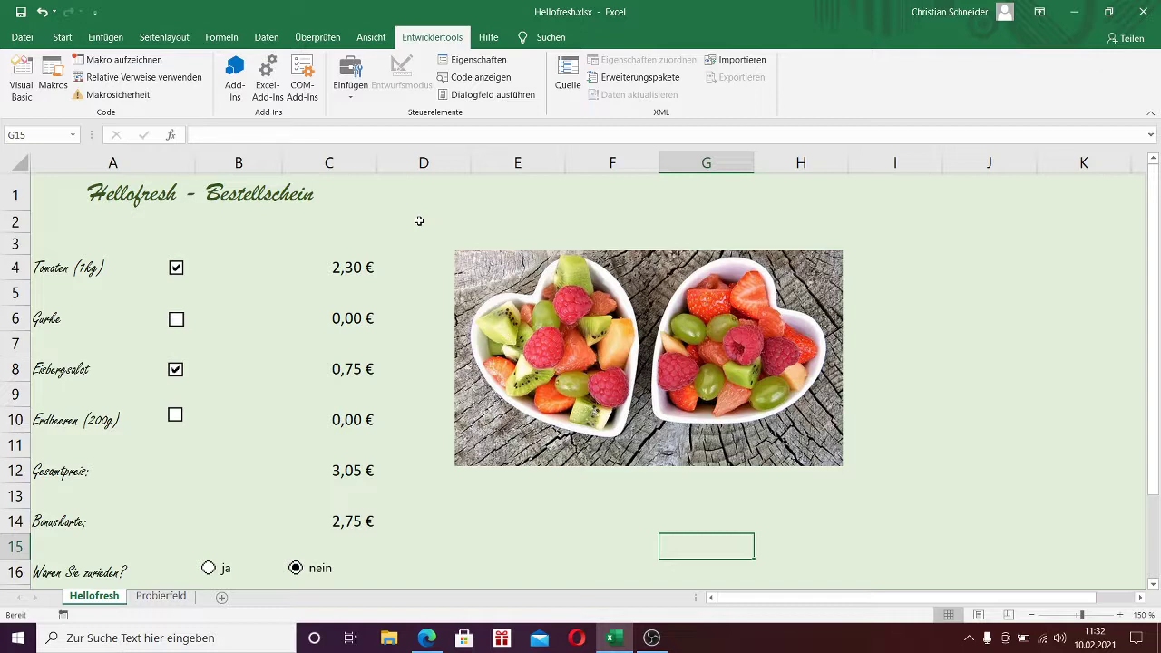
- Tick the Gurke checkbox to add its price to the order
click(177, 323)
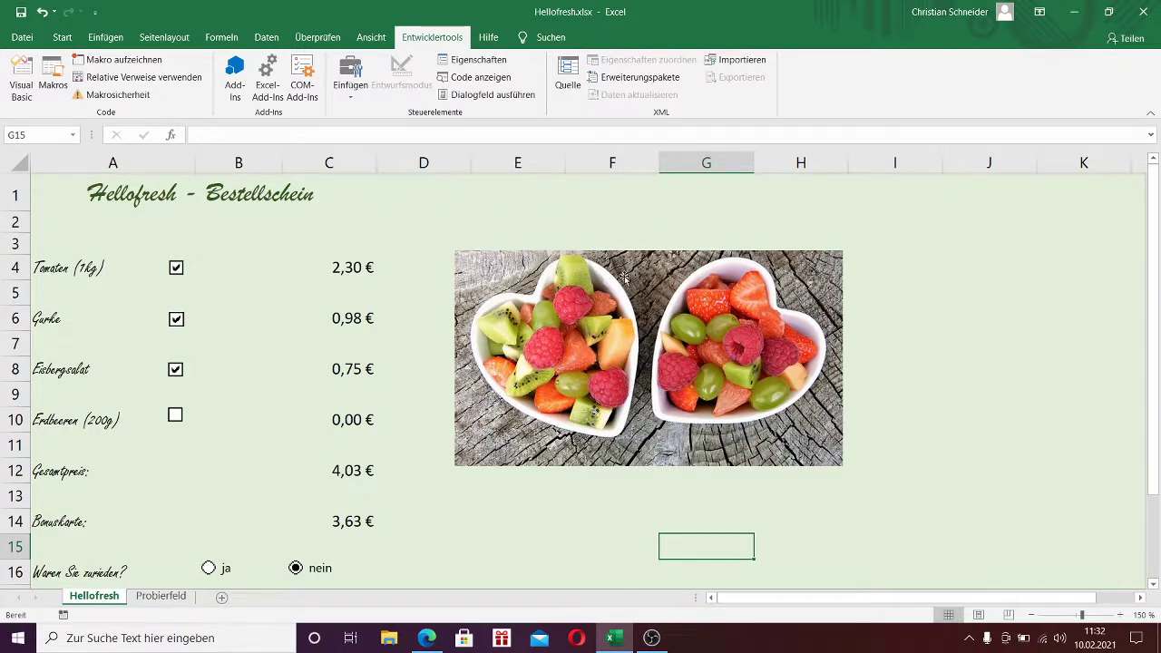
right_click(953, 285)
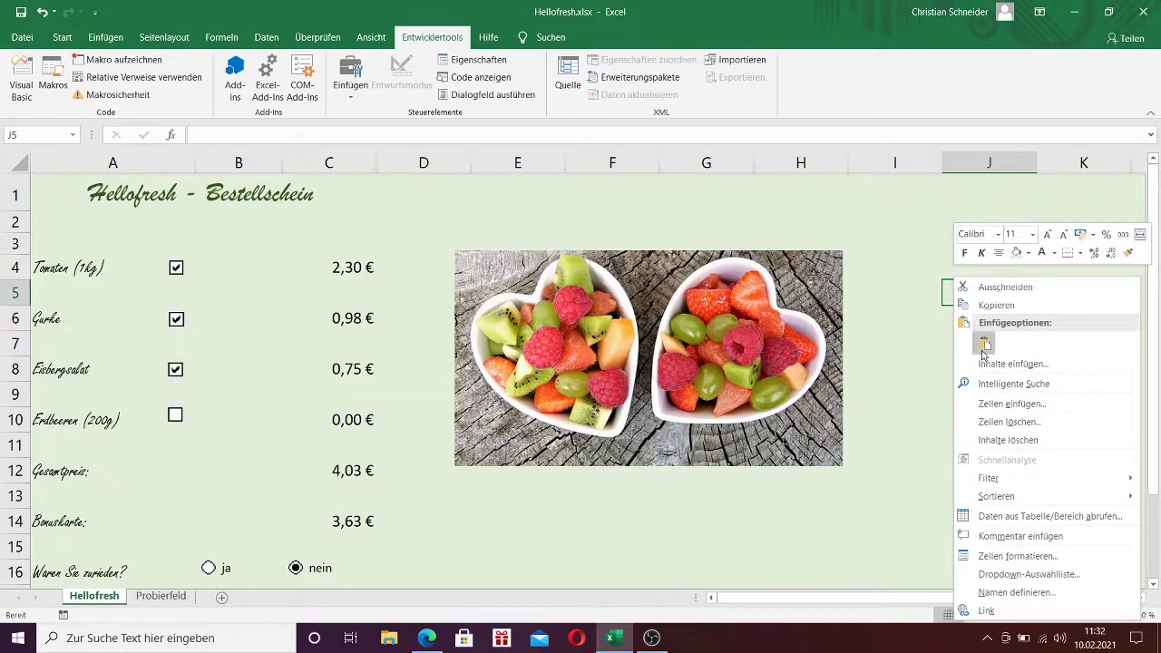
click(912, 262)
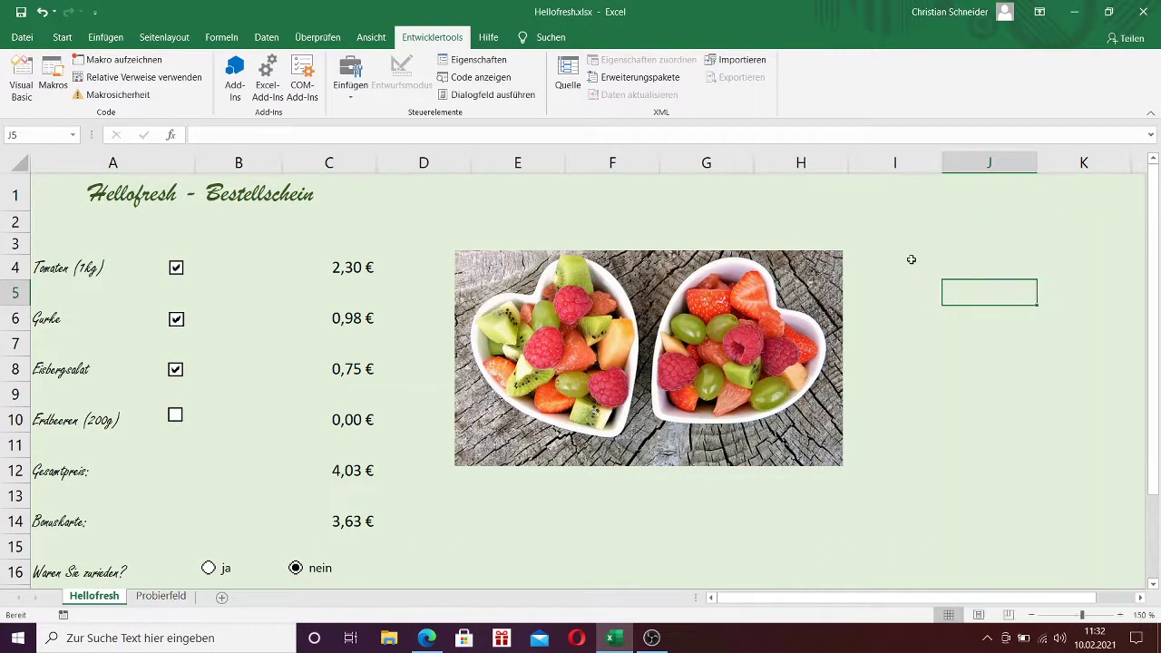
click(626, 323)
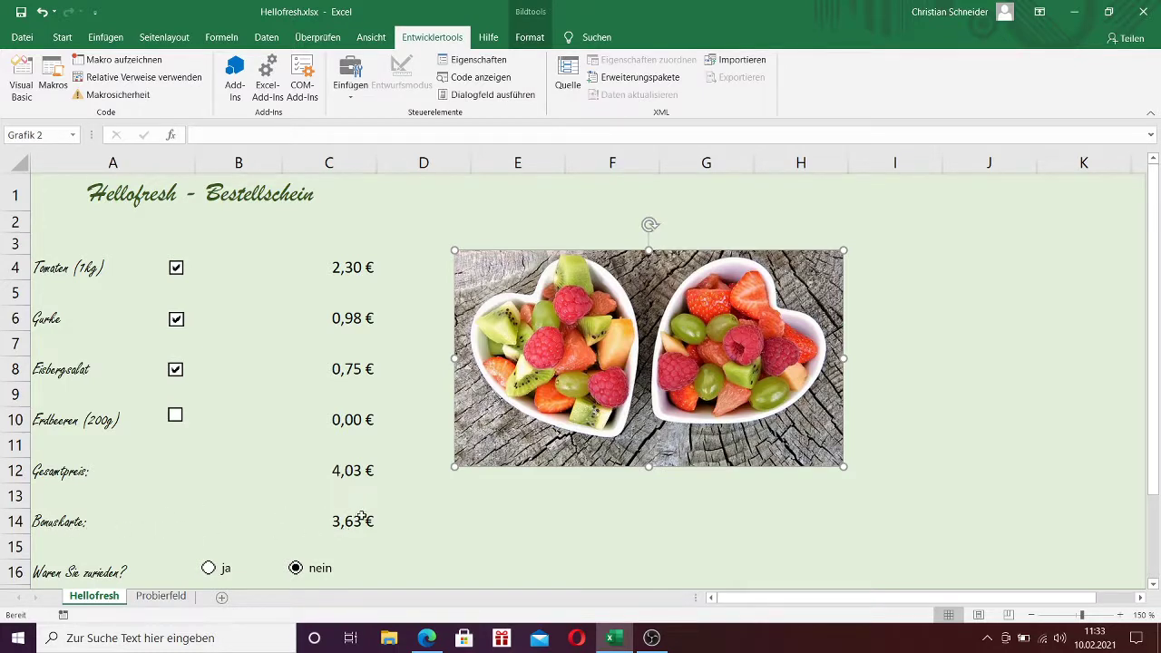
- Choose ja for zufrieden and untick Tomaten so both totals read 1,73 €, then go to Probierfeld
click(208, 568)
click(296, 571)
click(209, 569)
click(176, 269)
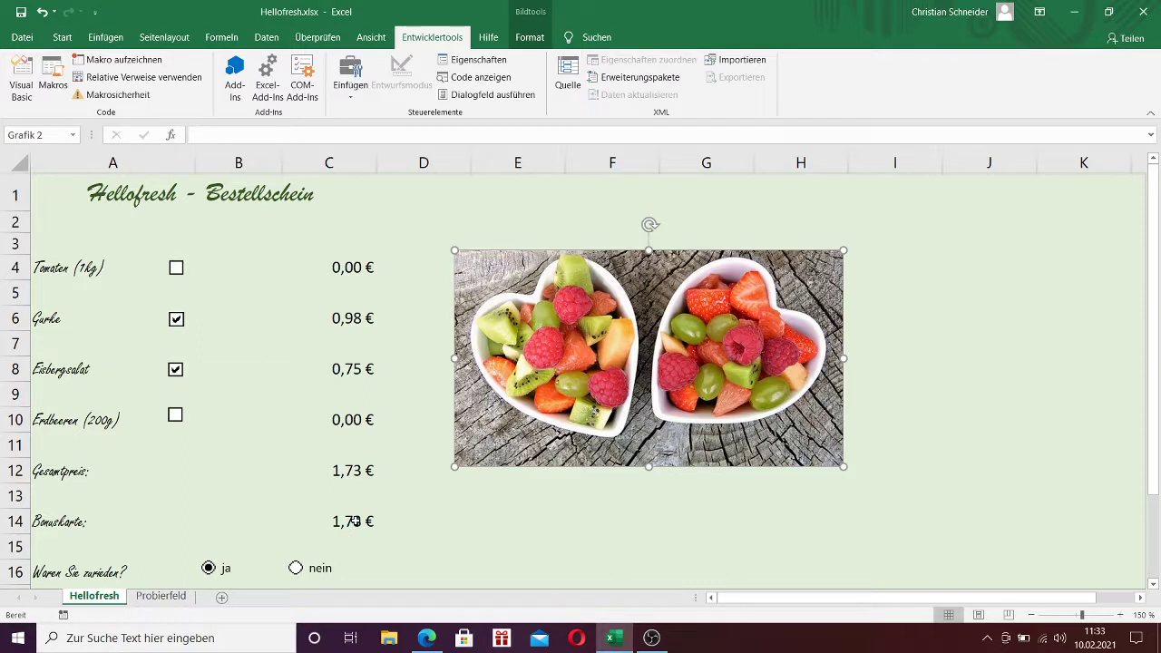
click(162, 597)
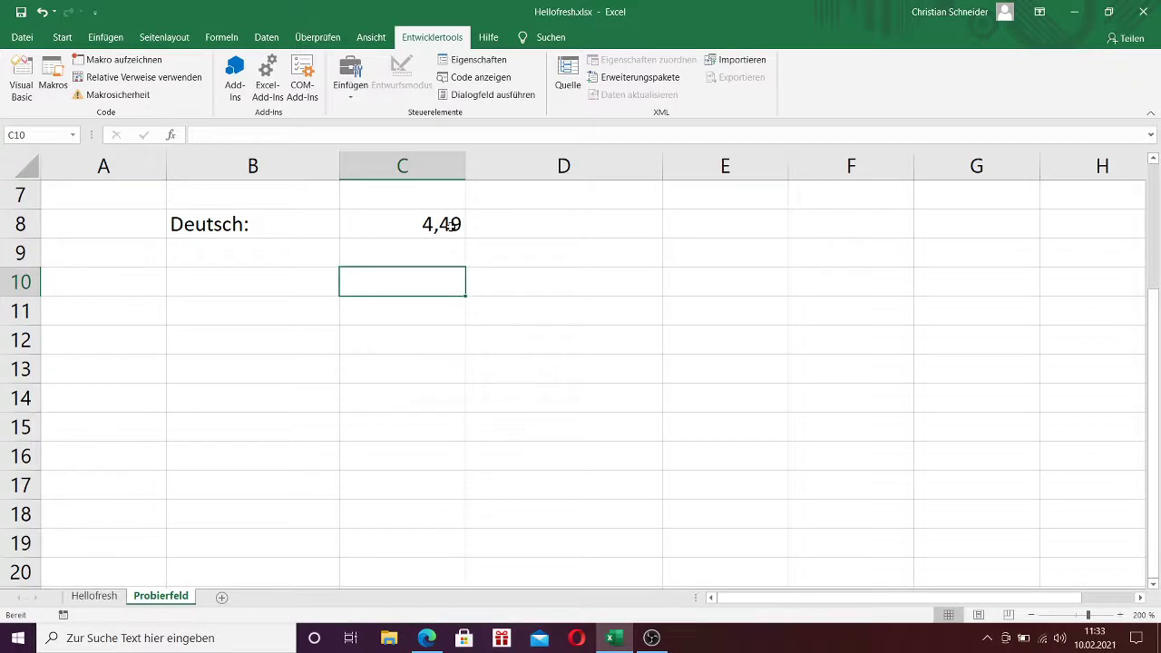
- Start an =WENN( formula in D8, removing the stray reference and semicolon
click(511, 235)
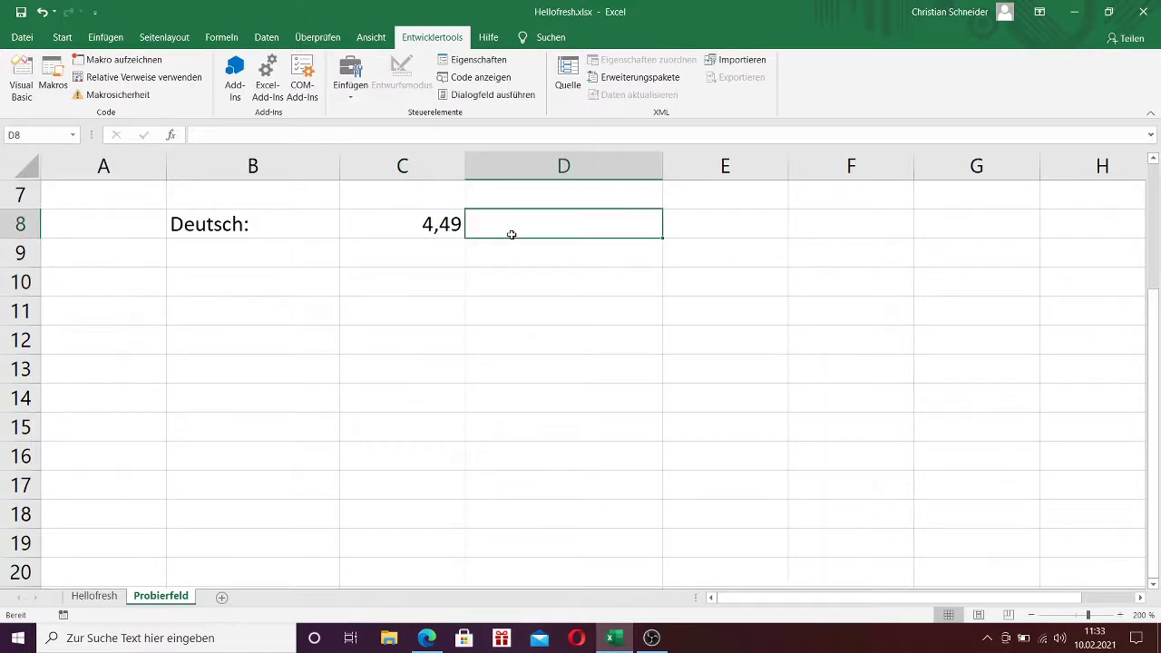
text(=)
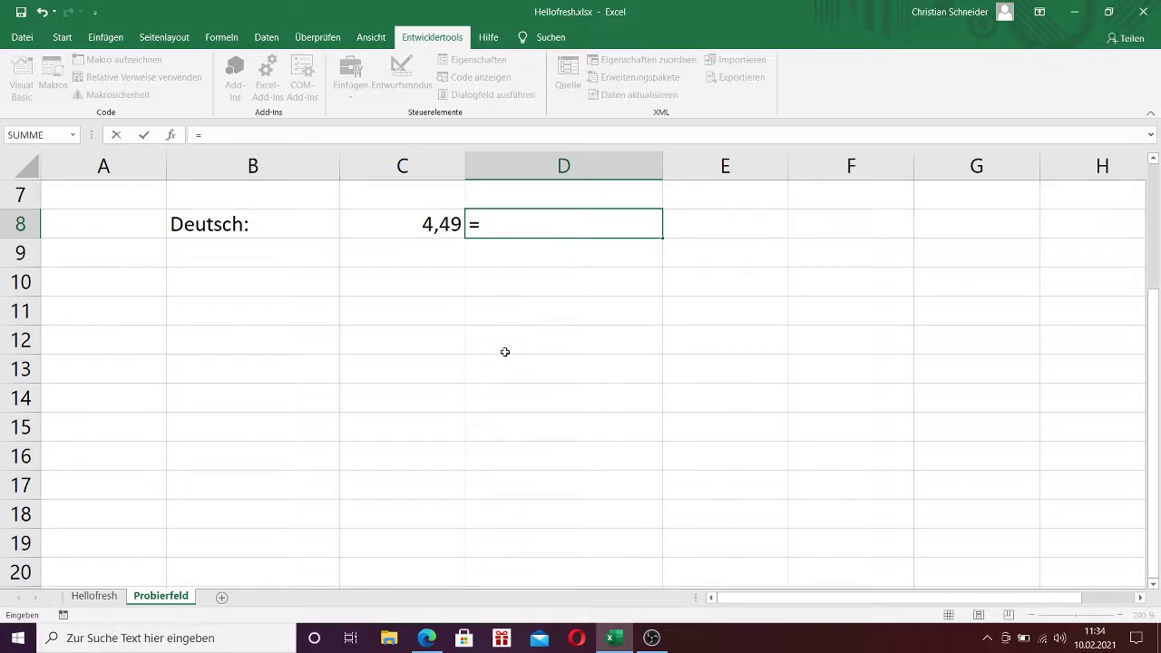
text(WENN)
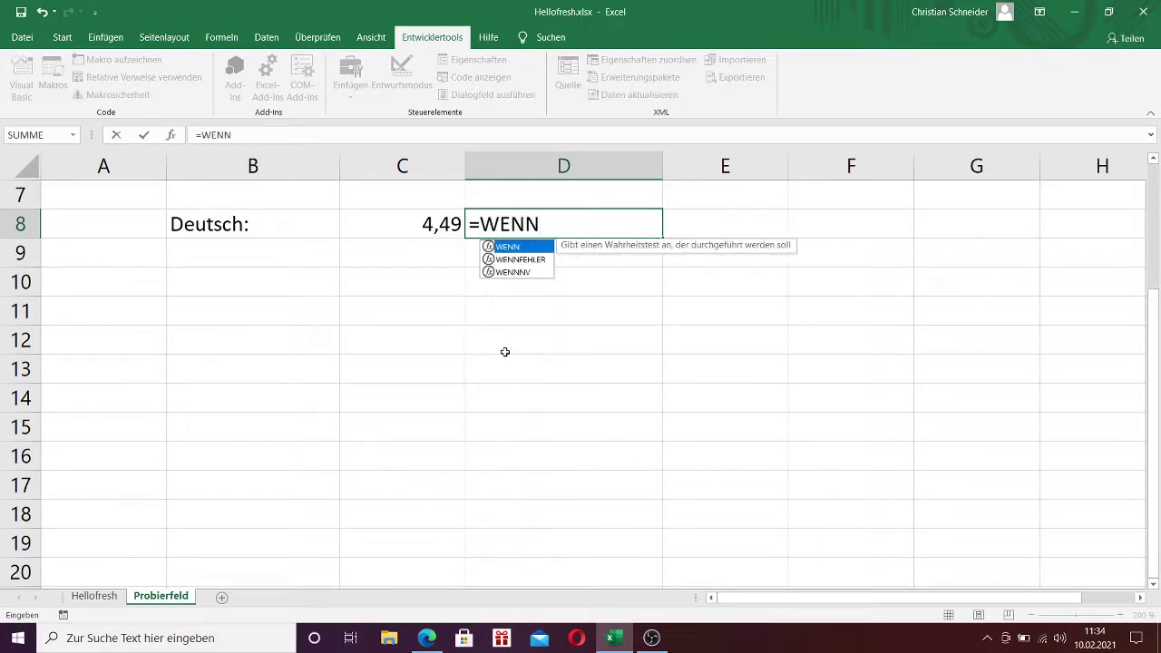
text(()
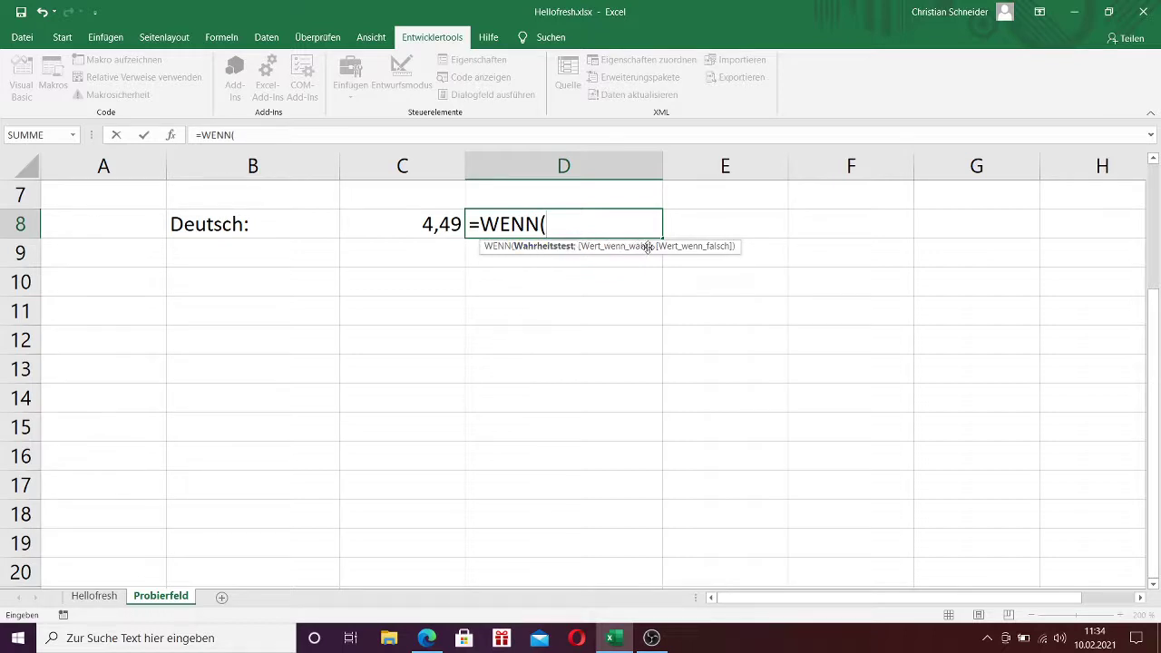
text( ;)
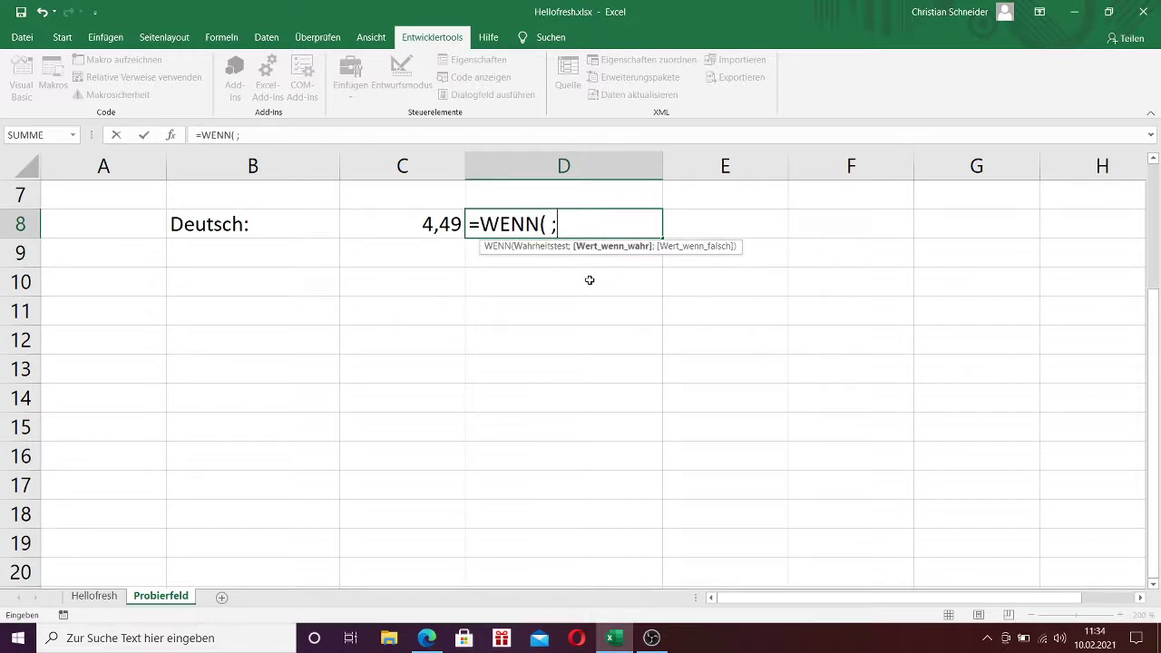
key(Left)
key(Left)
key(BackSpace)
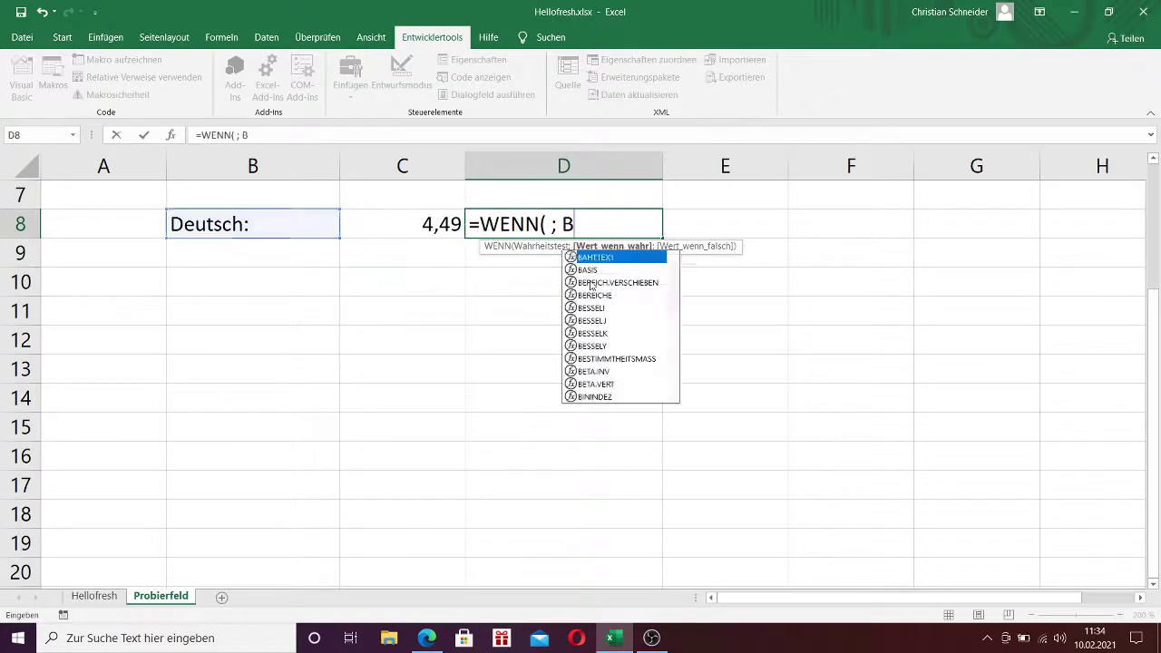
key(BackSpace)
key(BackSpace)
key(BackSpace)
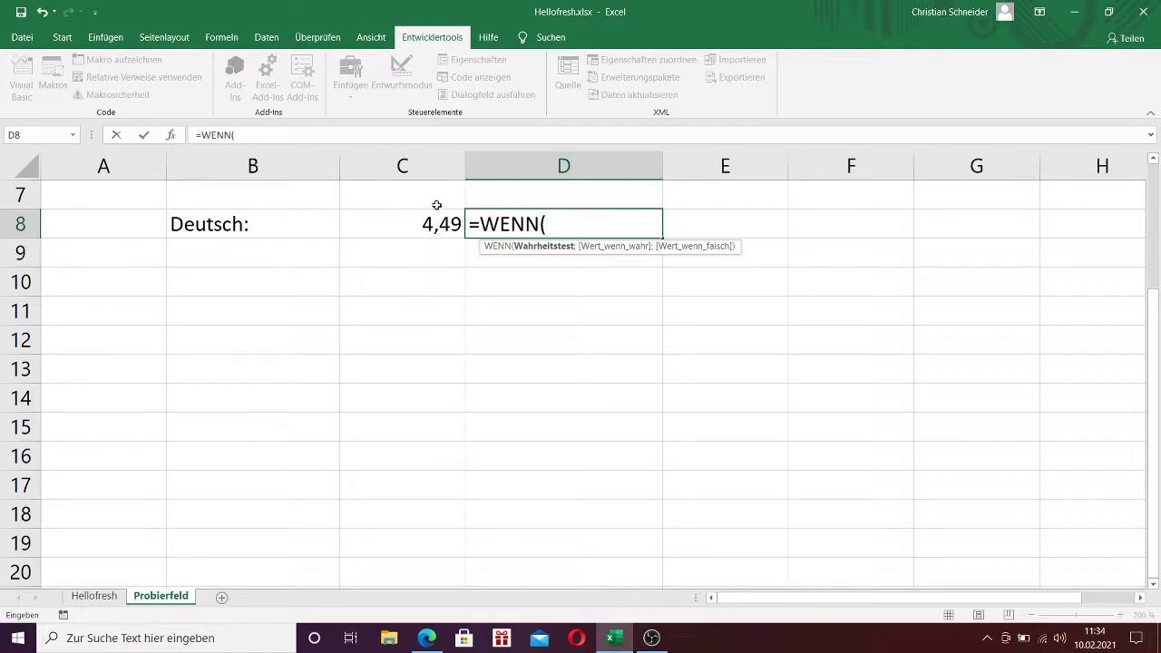
- Finish D8 as =WENN(C8<=4,50;"bestanden";"durchgefallen") so it shows bestanden
text(C)
text(8)
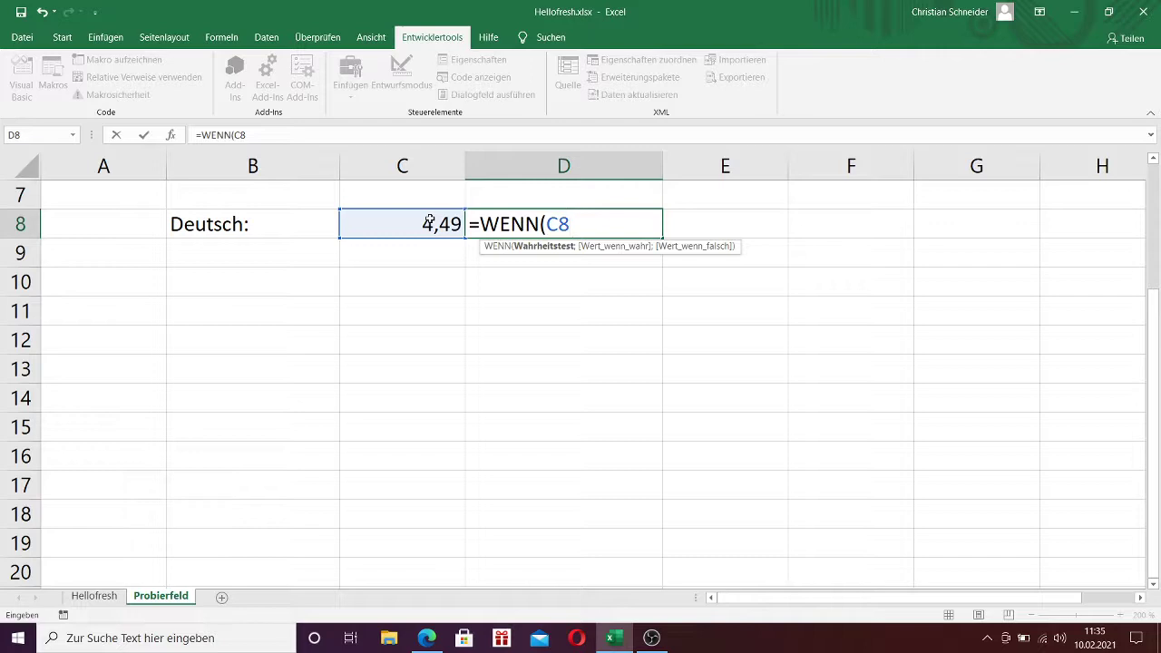
text(<)
text(=4)
text(,50)
text(;)
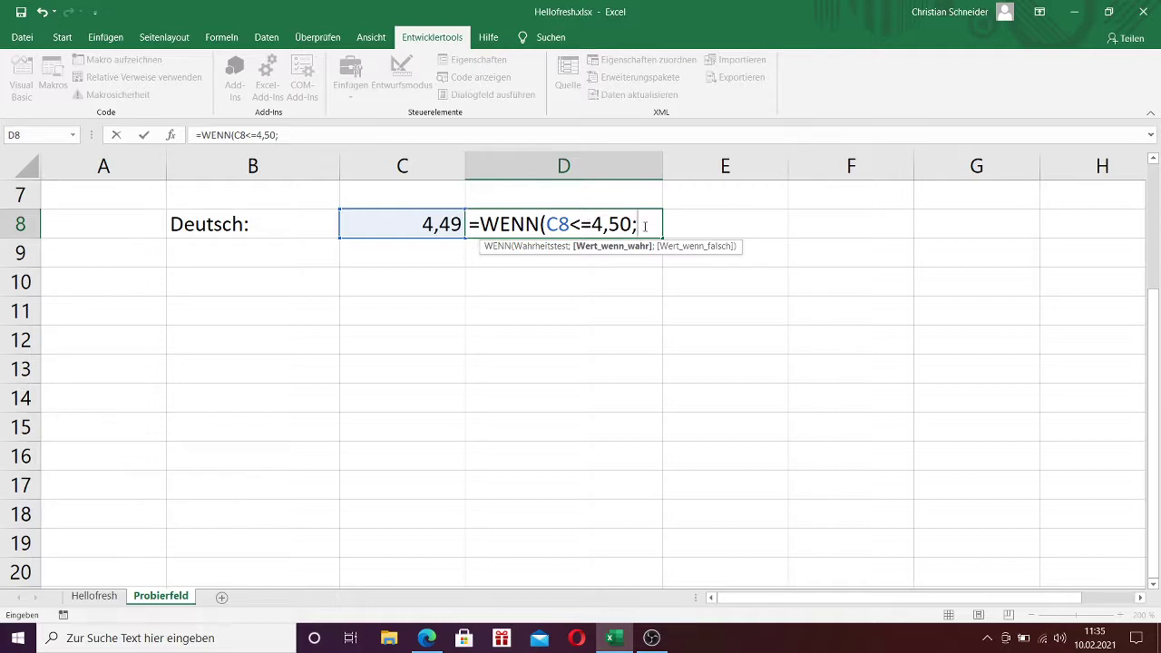
text(")
text(besta)
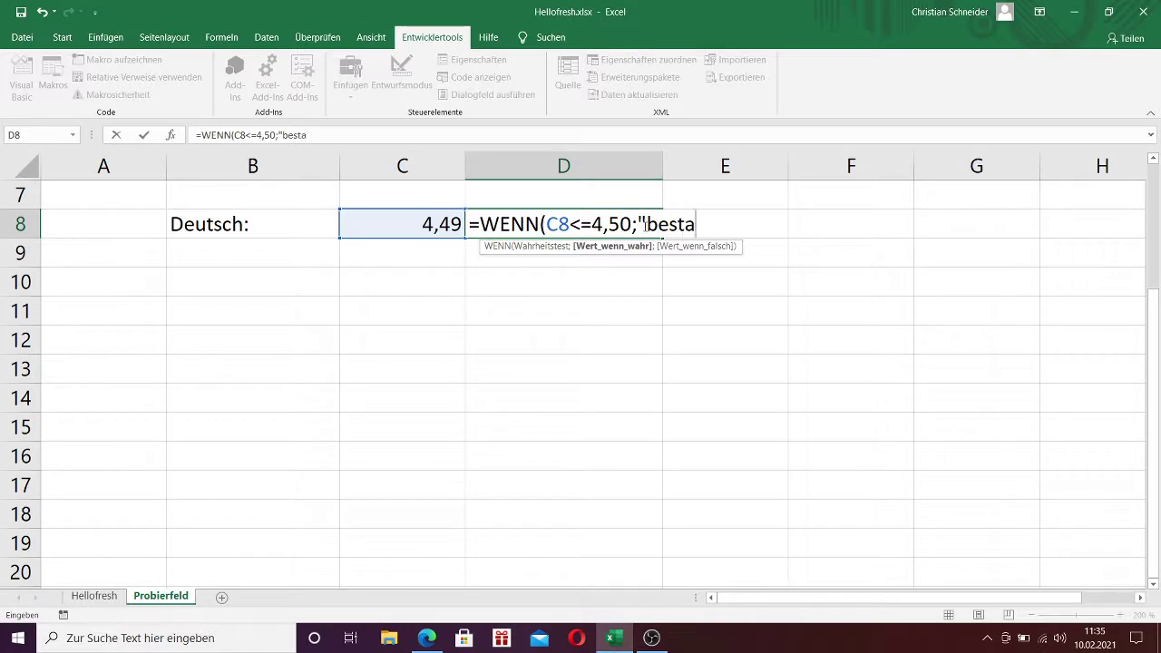
text(nden")
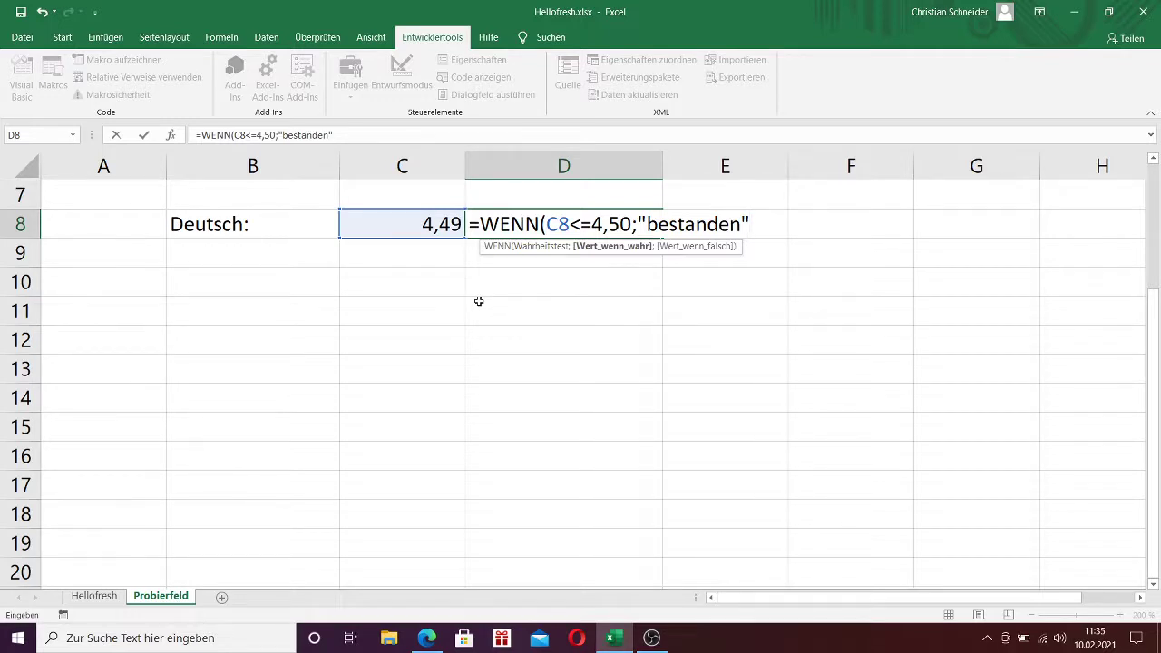
text(;)
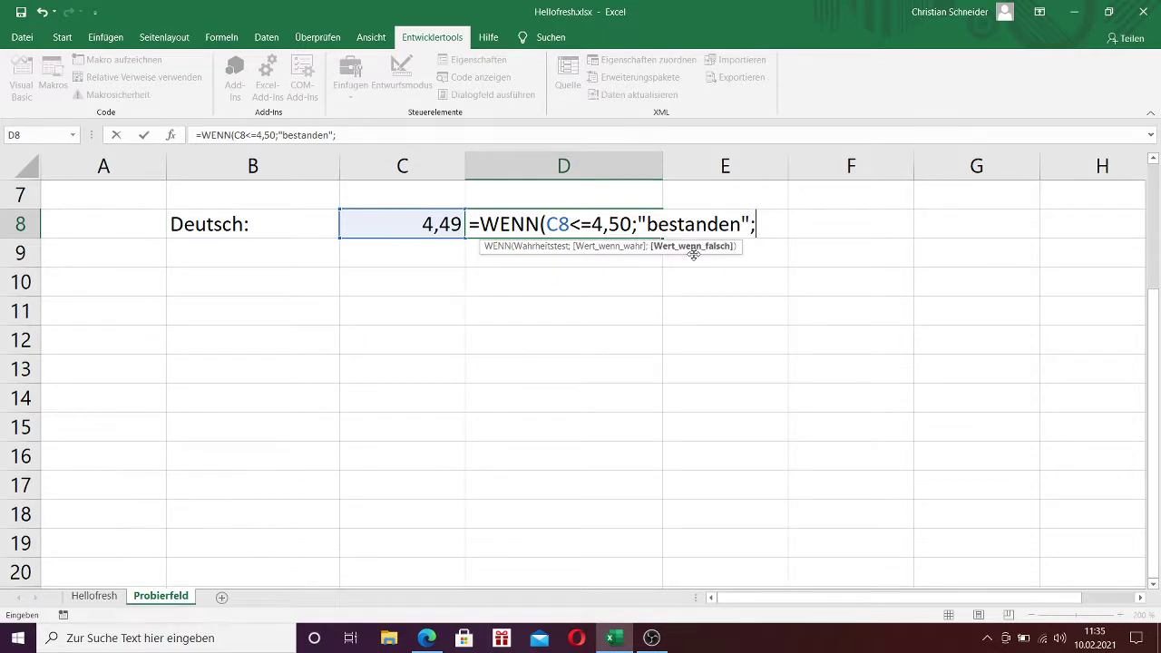
text(")
text(durchgefa)
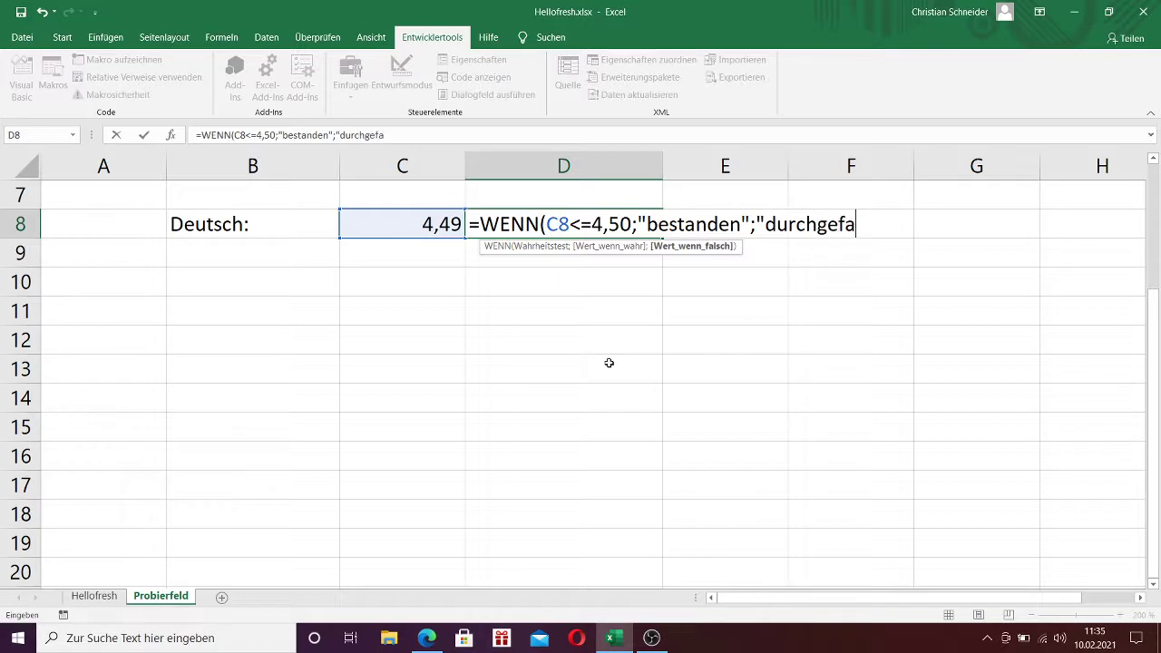
text(llen"))
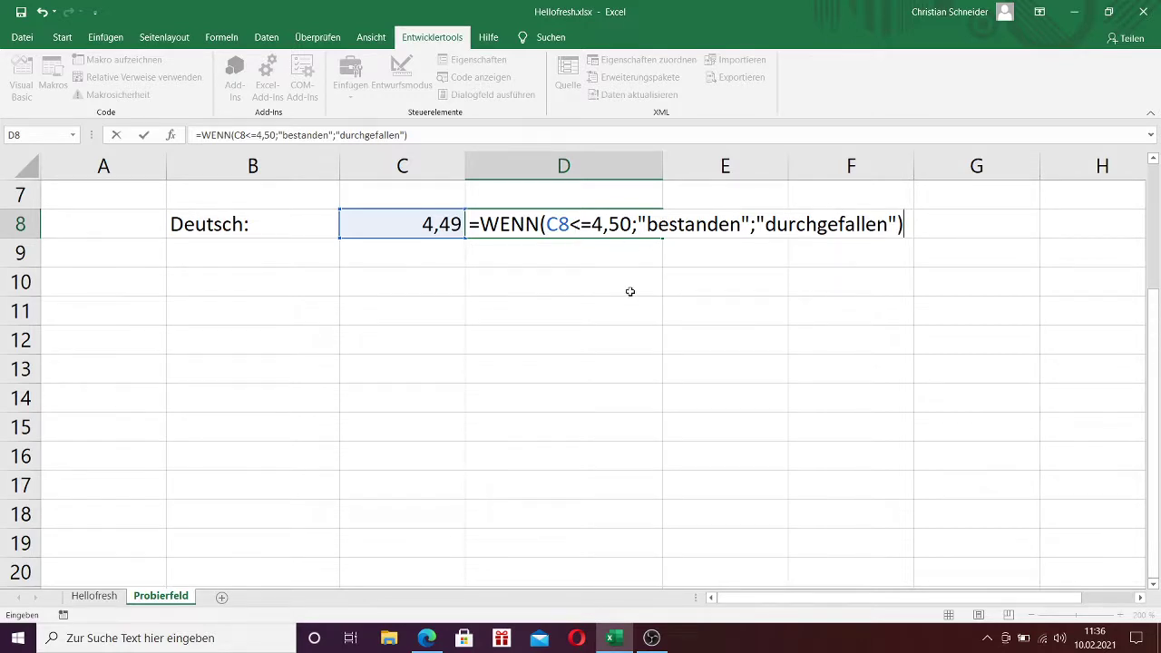
key(Return)
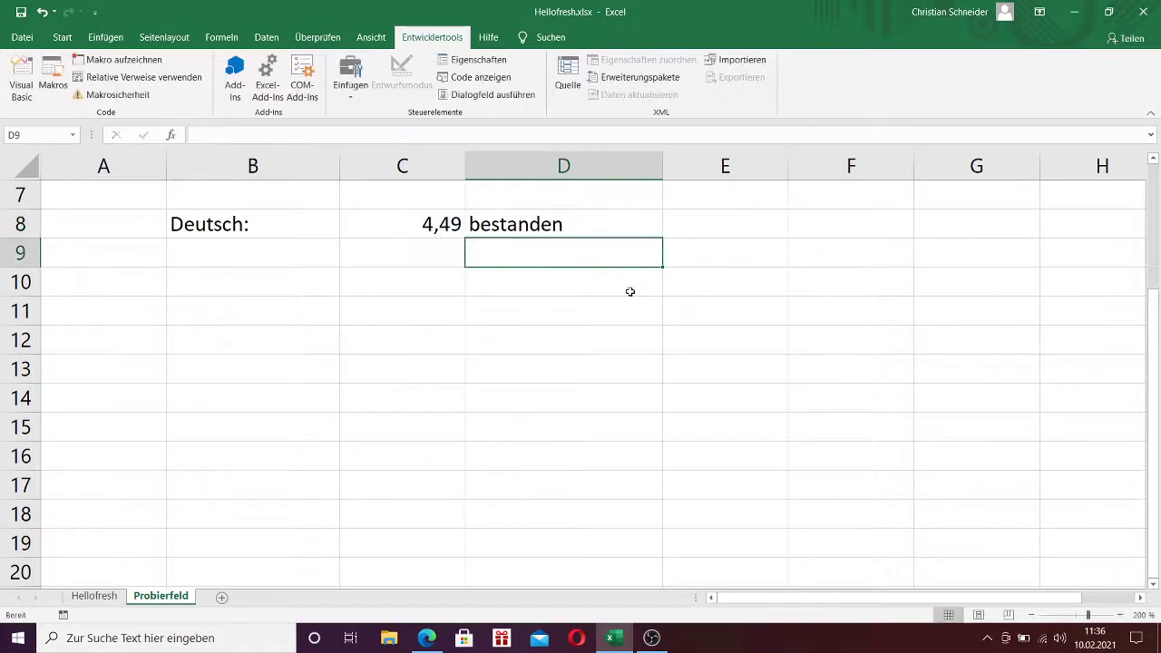
- Test the grade check by changing C8 to 4,52
click(439, 227)
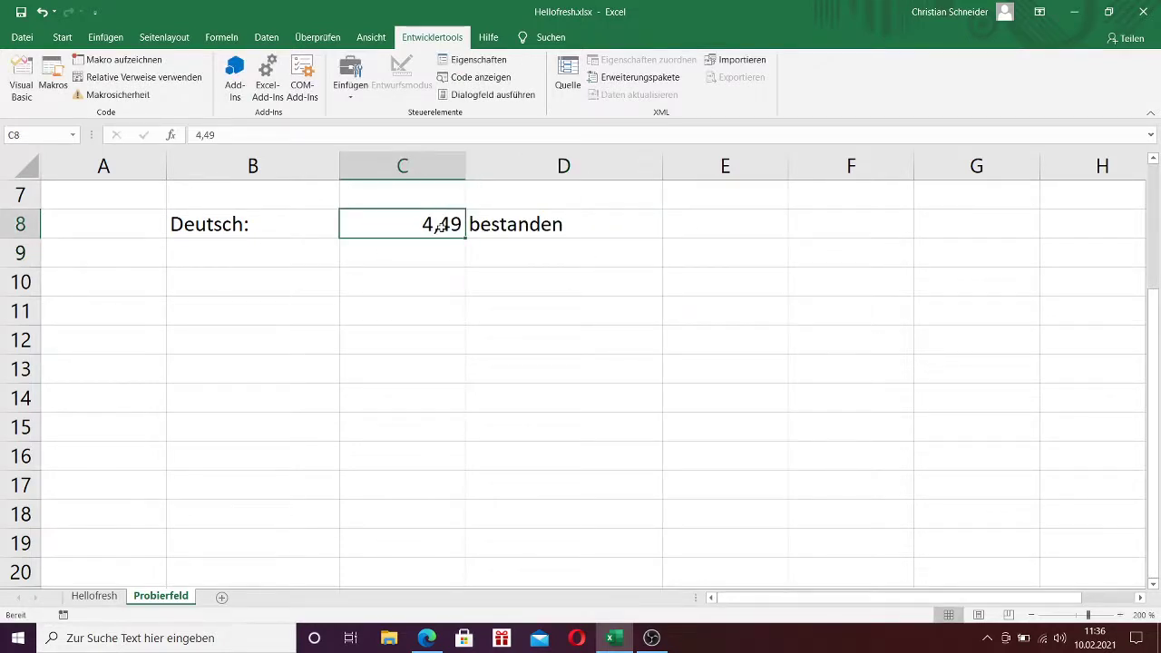
text(4,52)
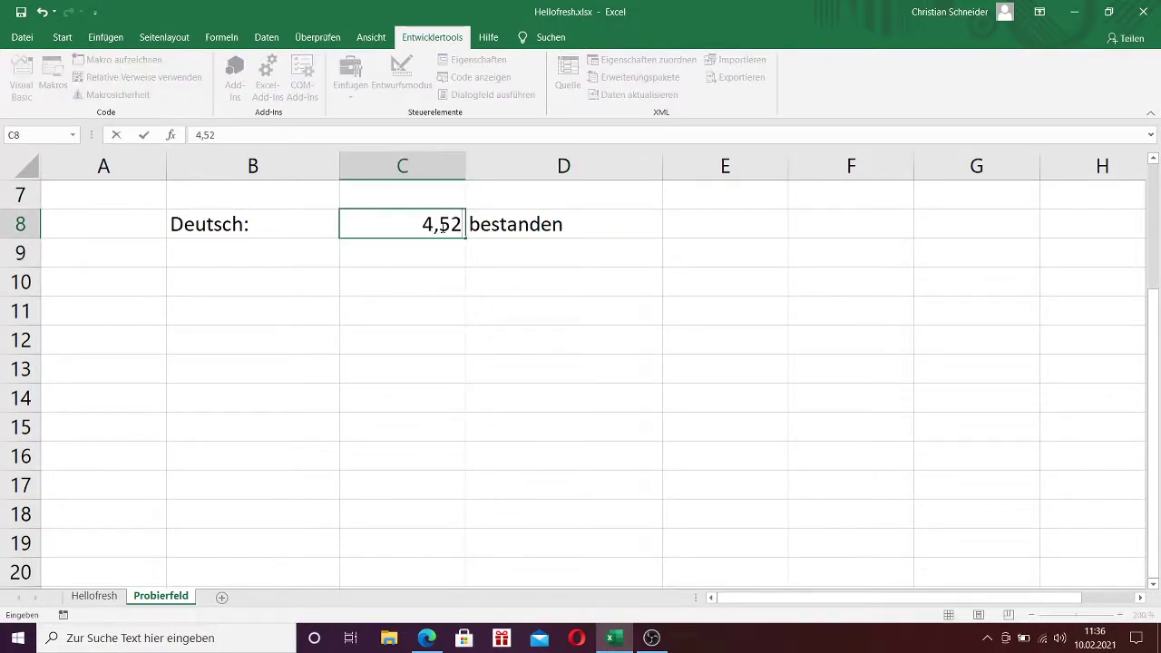
key(Return)
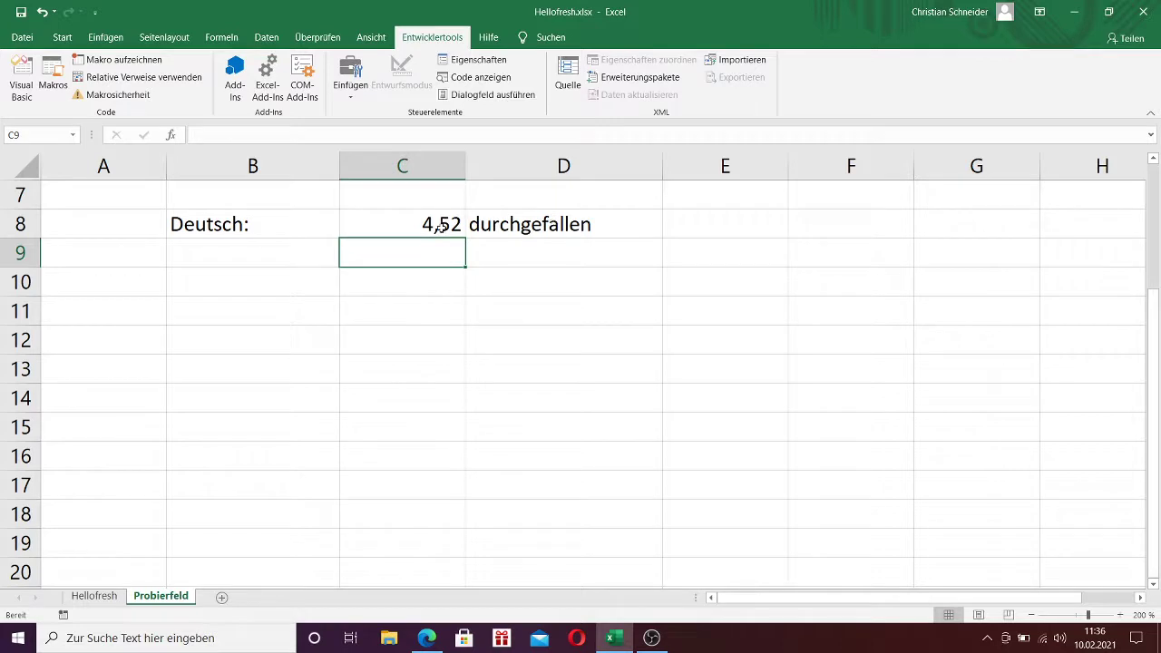
- Change C8 to 1, then return to the Hellofresh sheet
click(438, 227)
text(1)
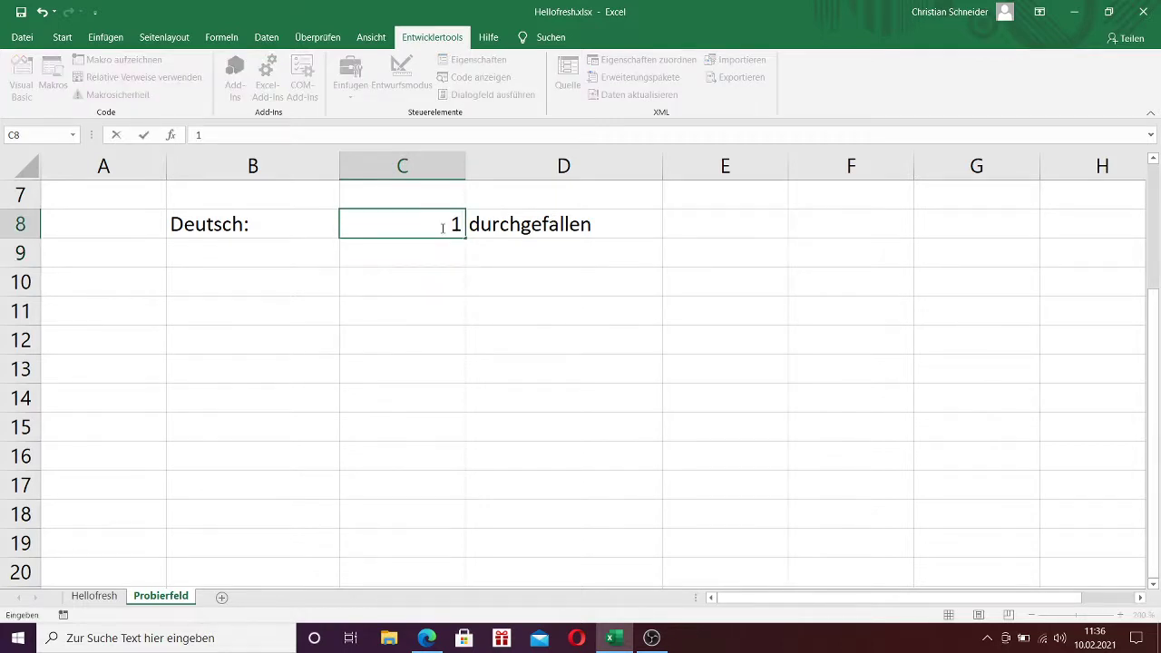
key(Return)
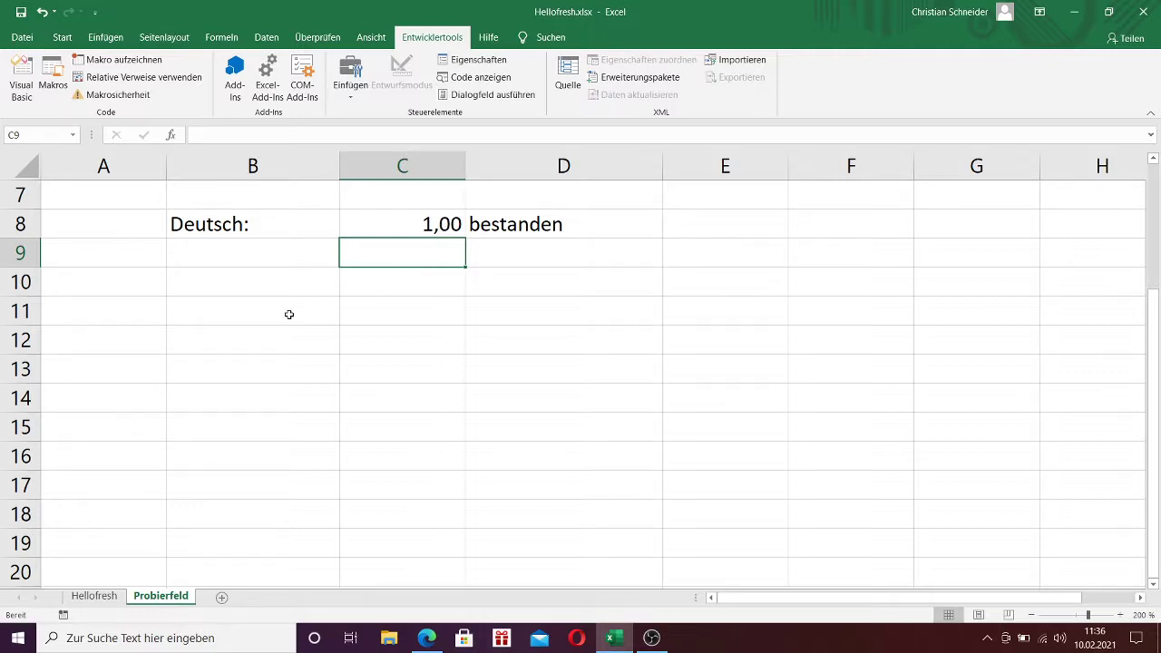
click(95, 596)
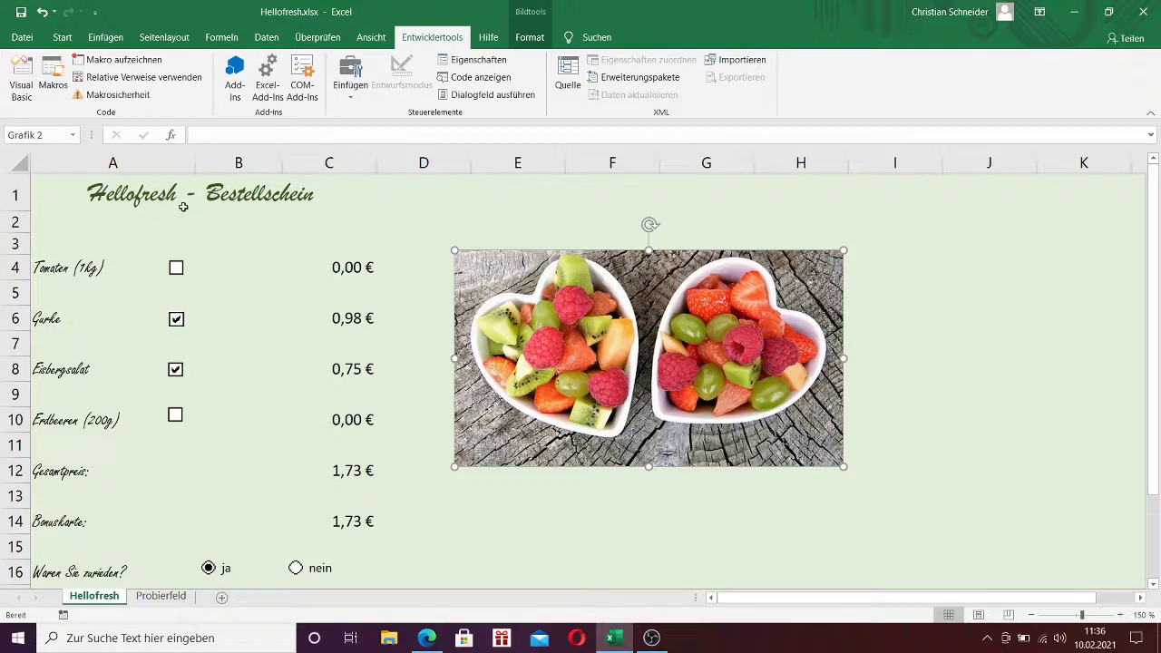
click(14, 159)
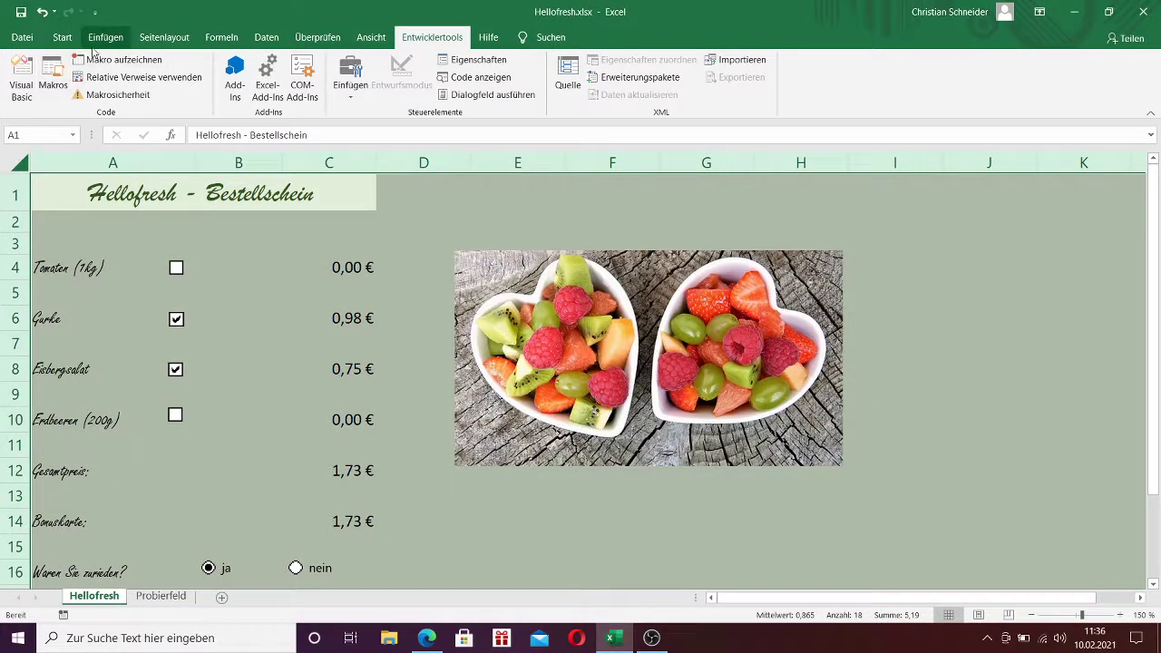
click(64, 39)
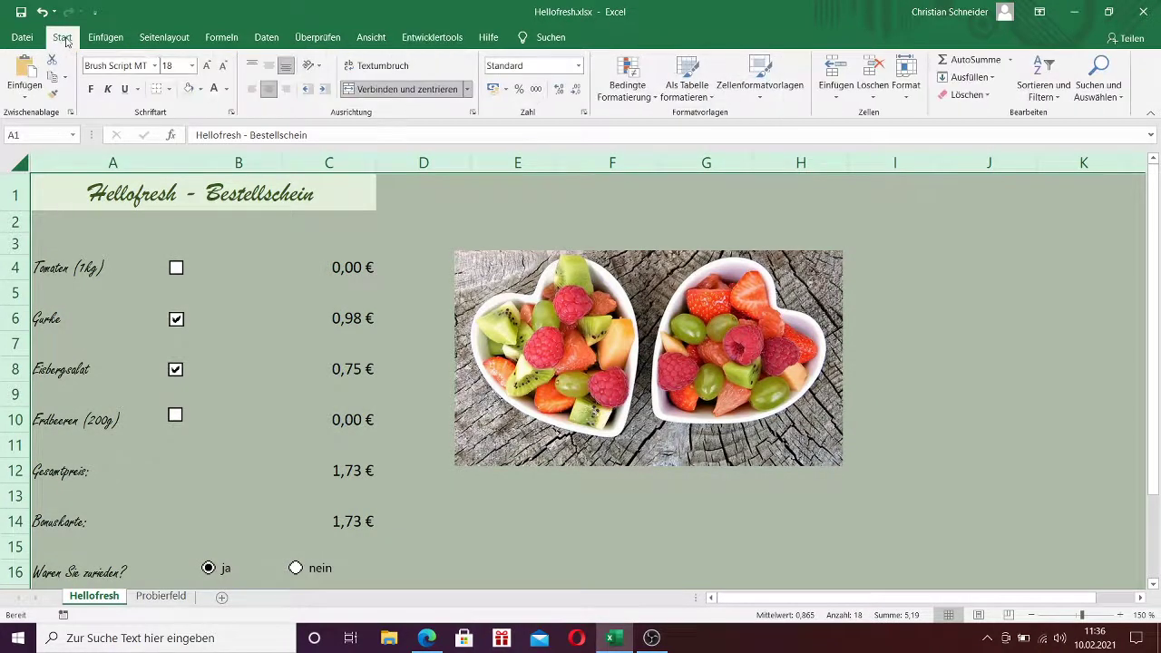
click(96, 40)
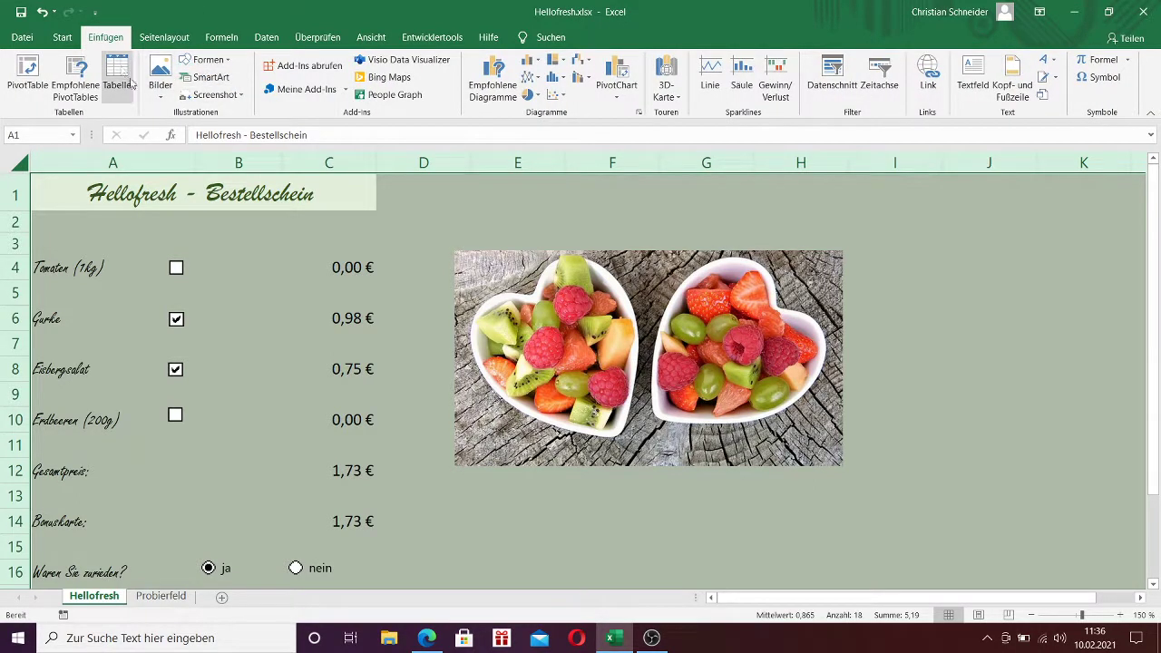
right_click(445, 240)
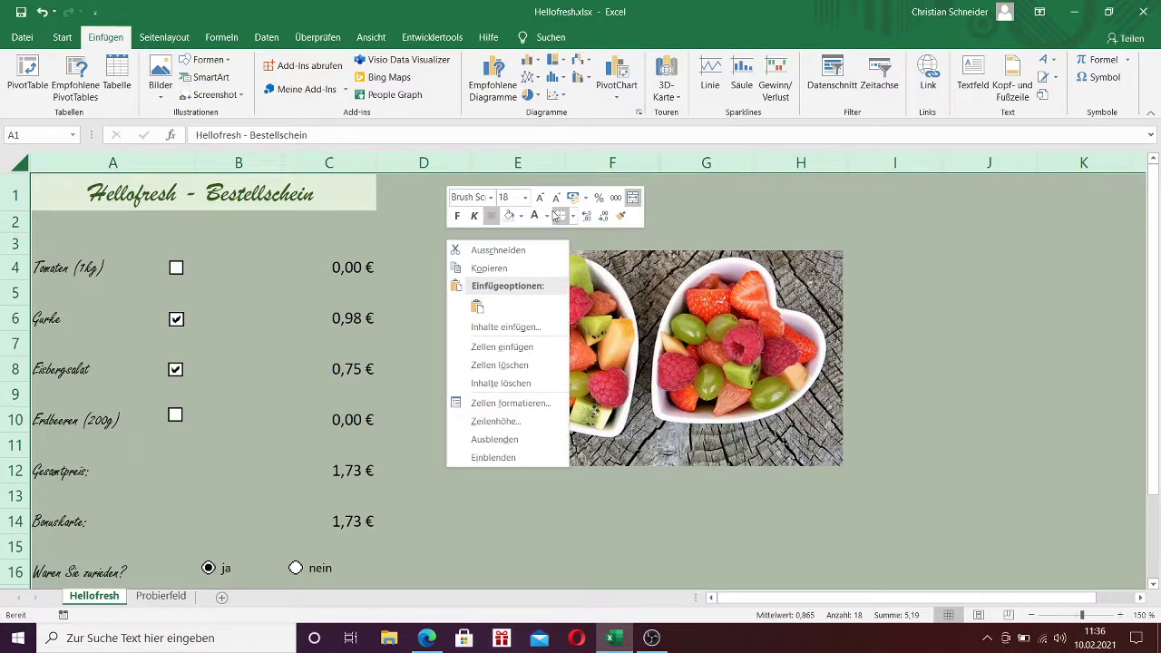
click(546, 216)
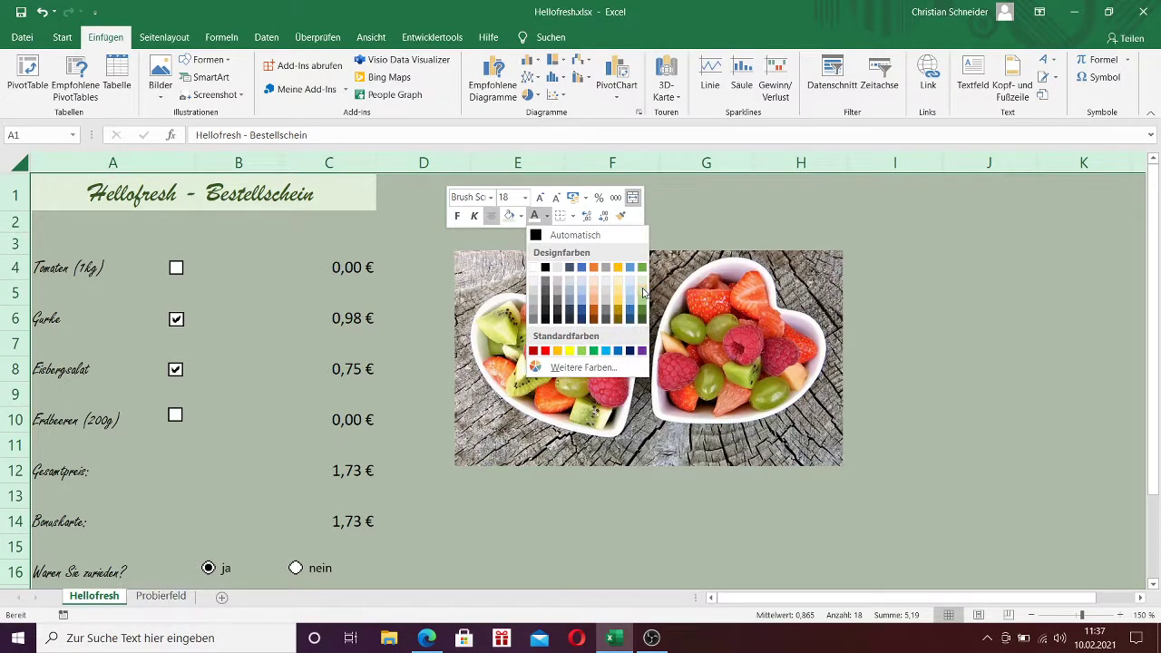
click(643, 290)
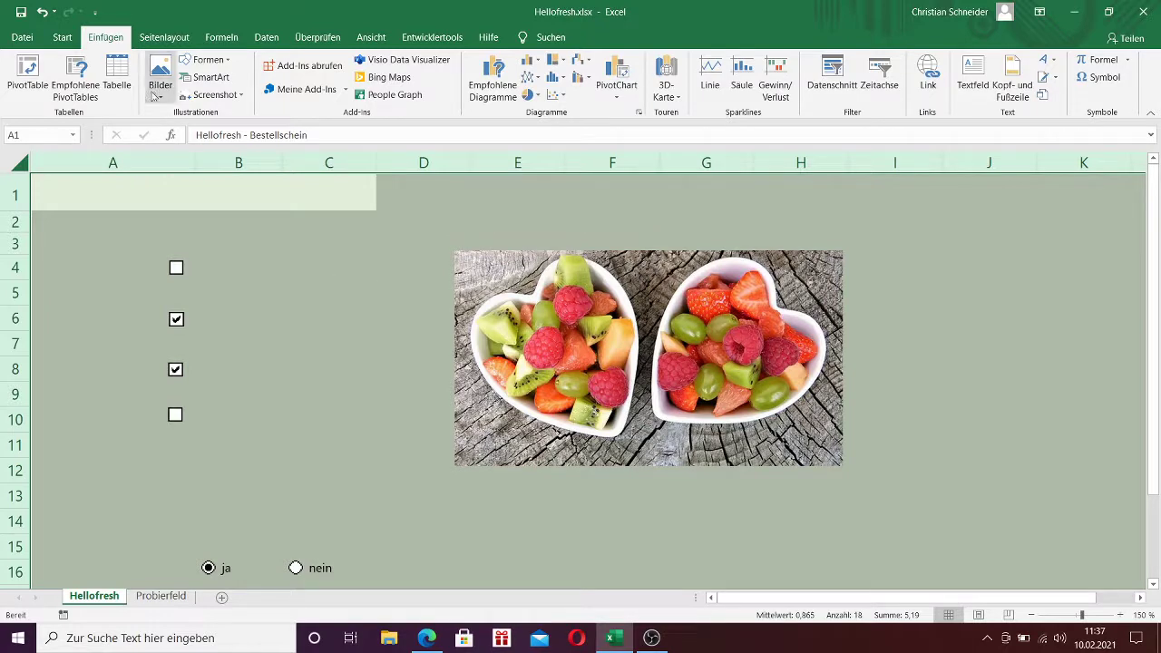
click(43, 12)
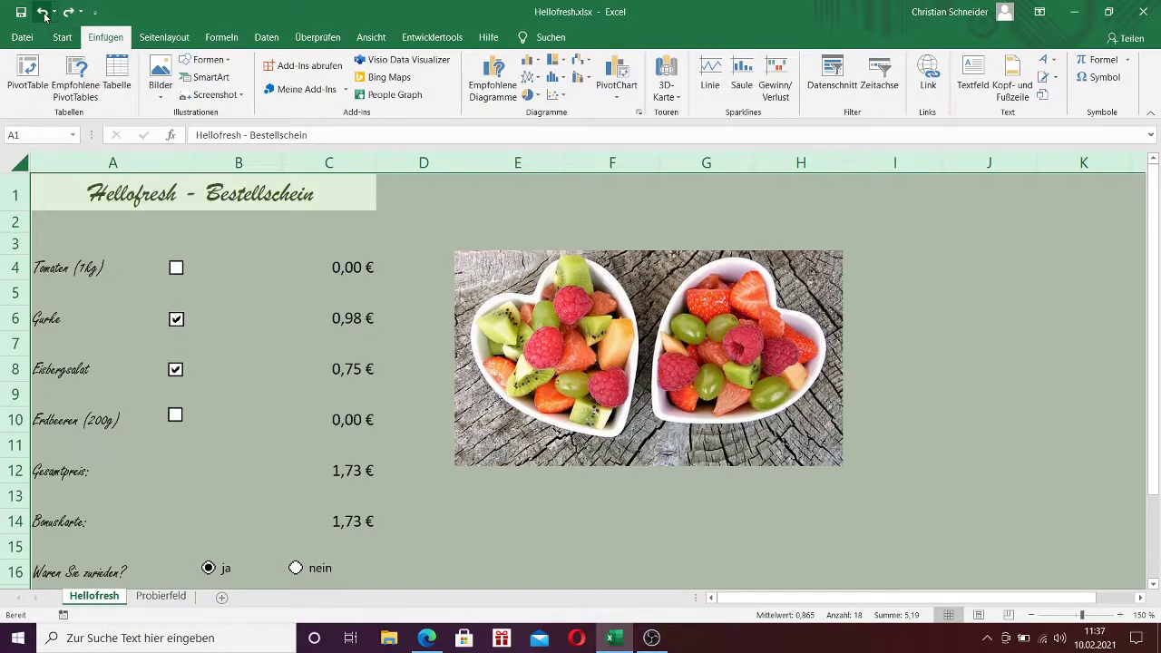
right_click(403, 252)
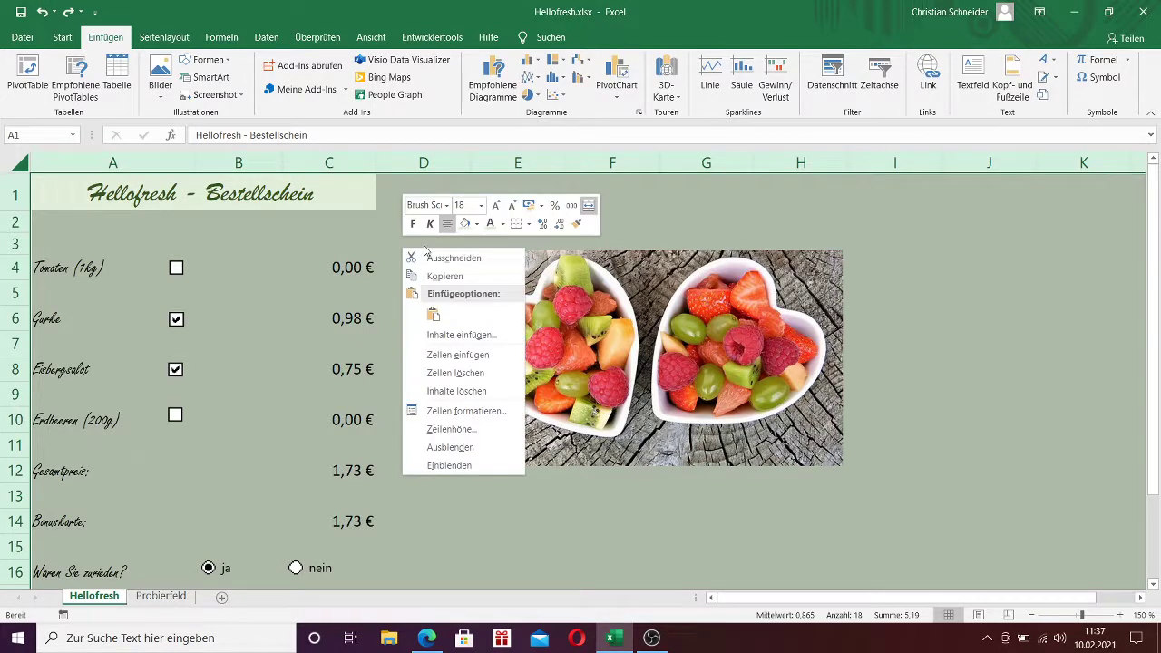
click(476, 225)
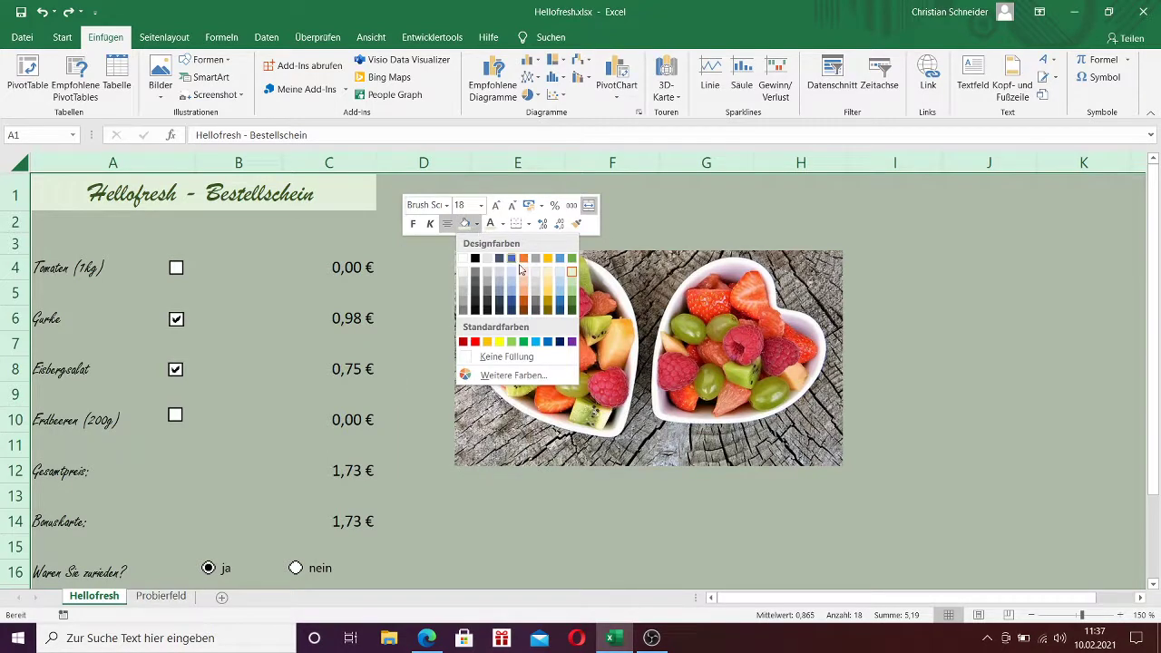
click(548, 289)
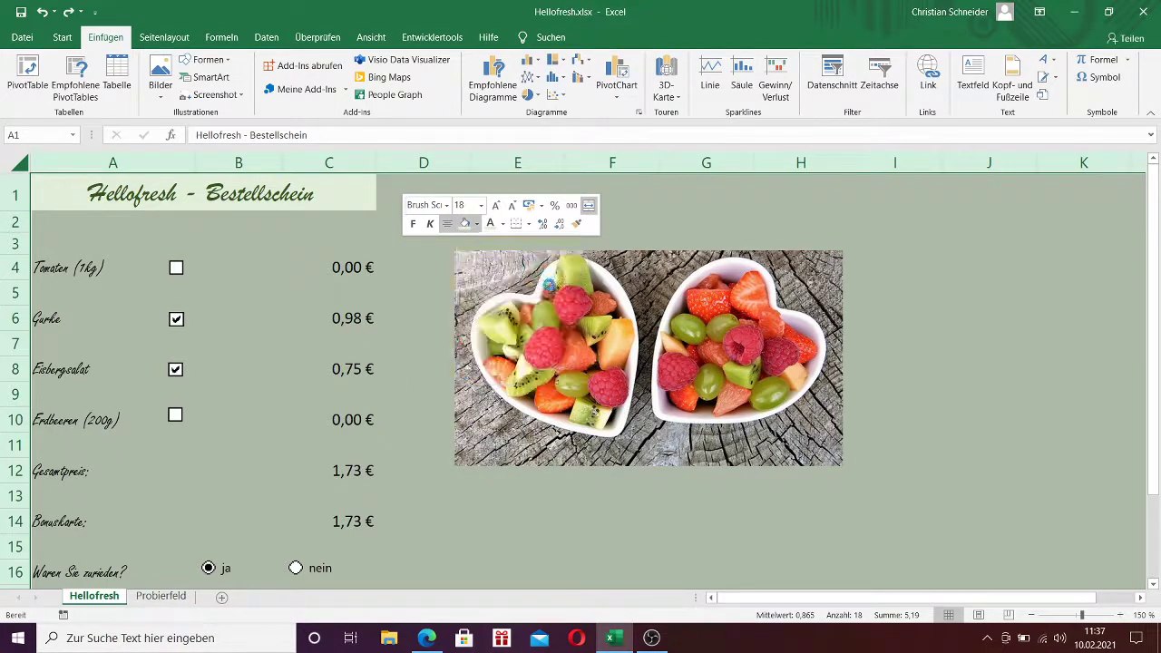
click(477, 226)
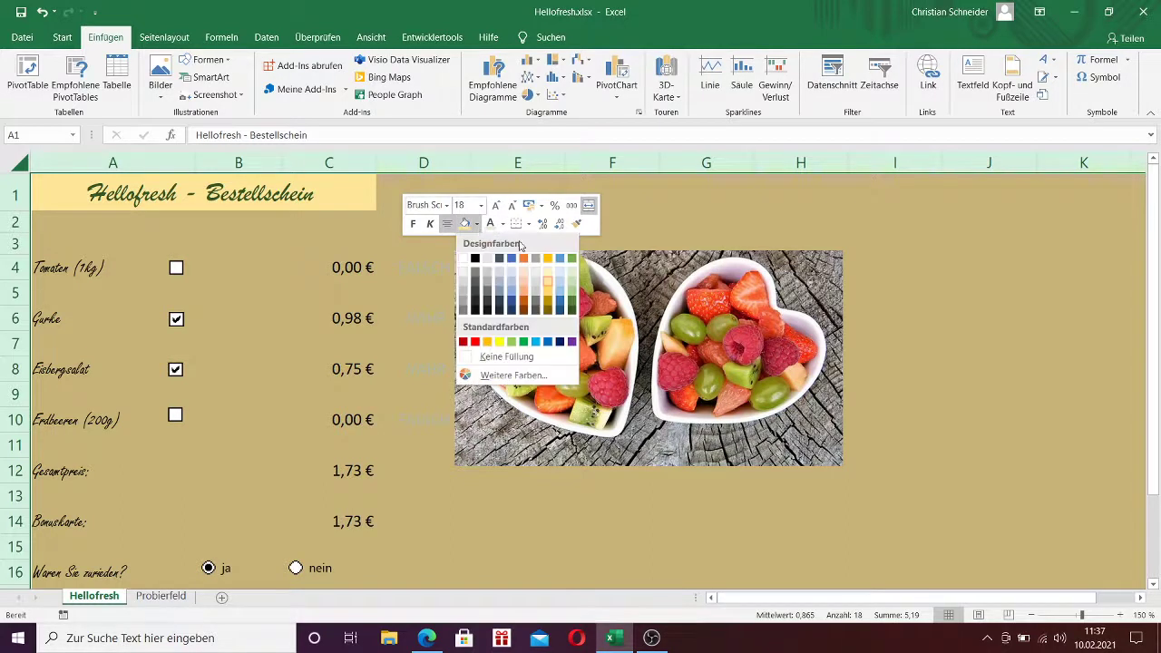
click(571, 275)
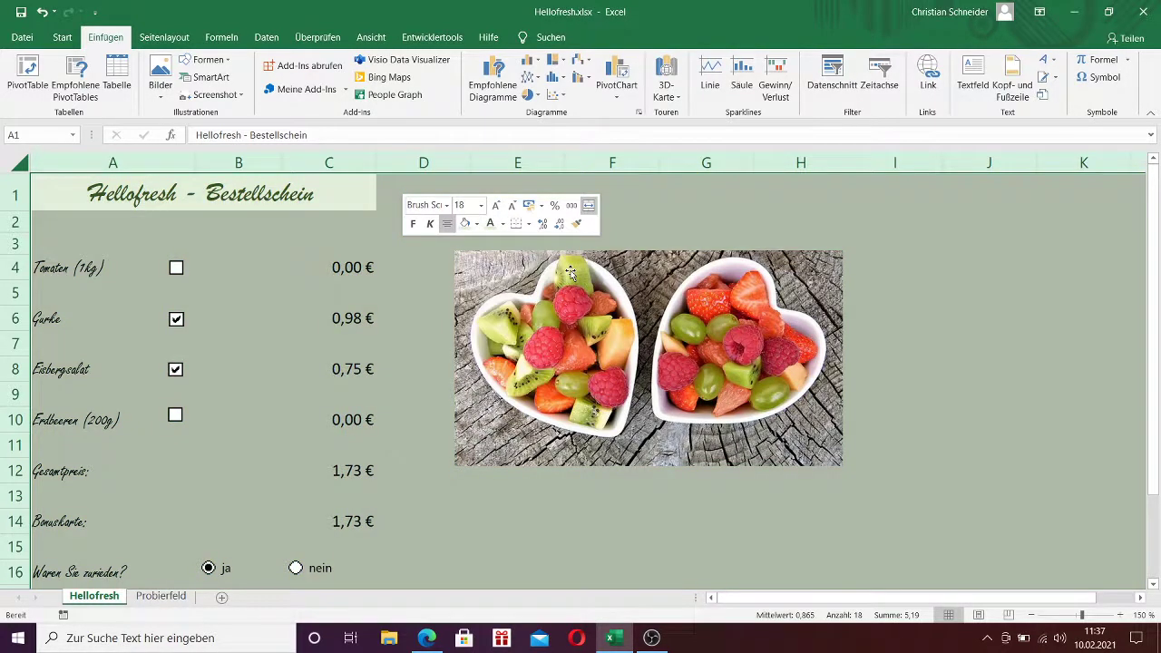
click(247, 249)
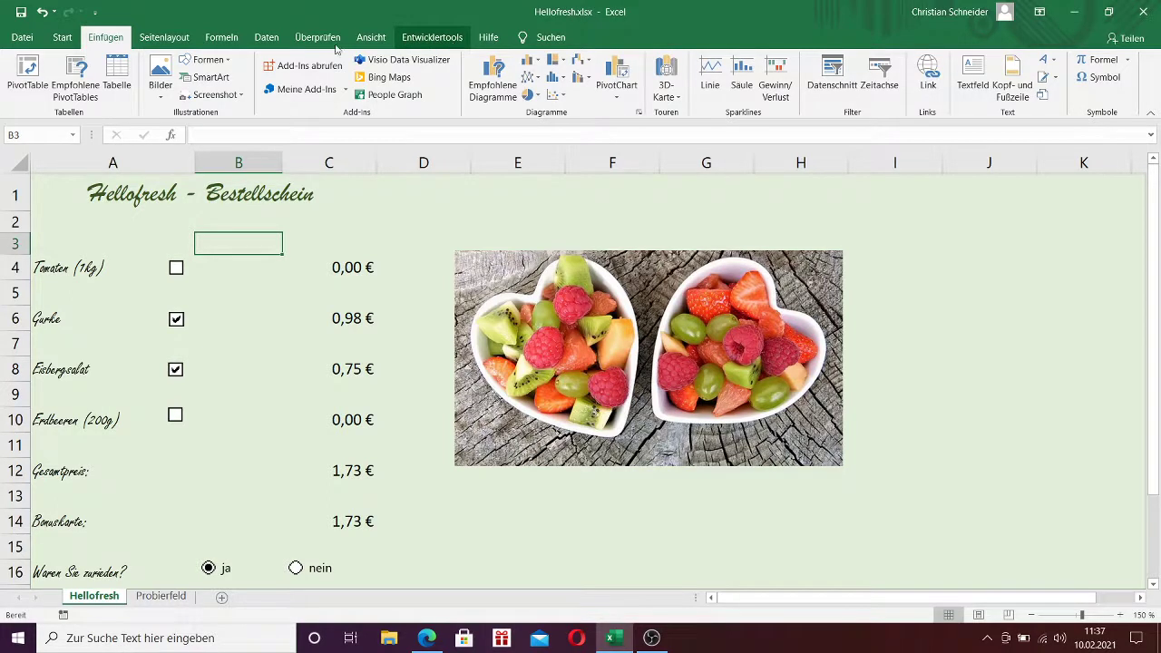
click(21, 37)
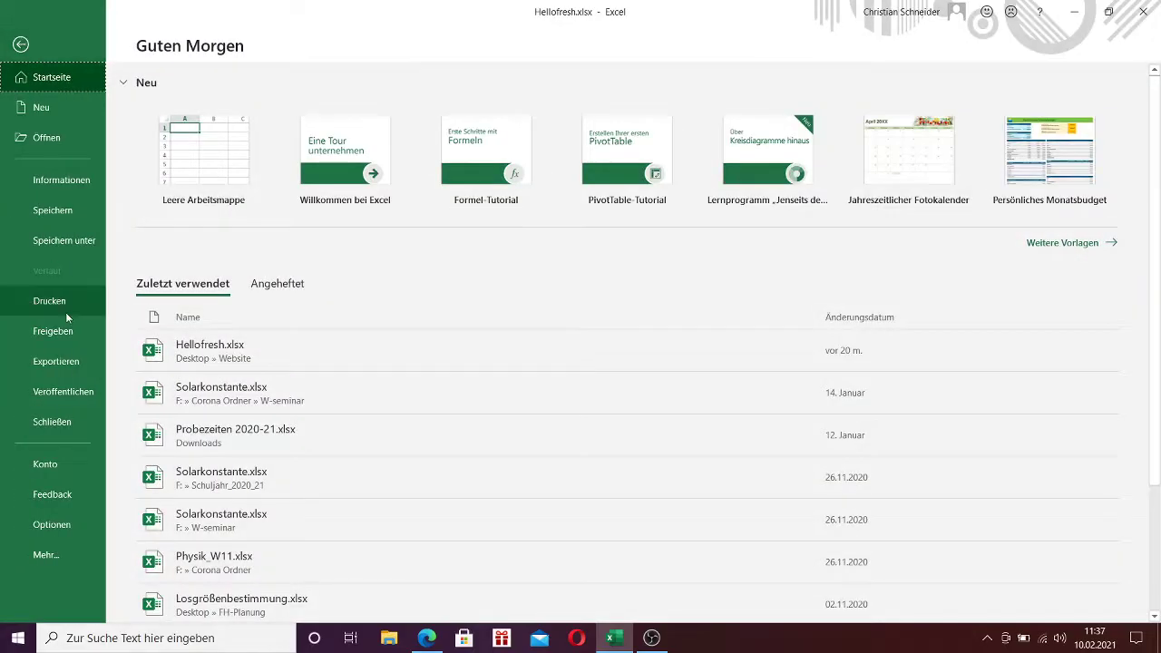
click(55, 526)
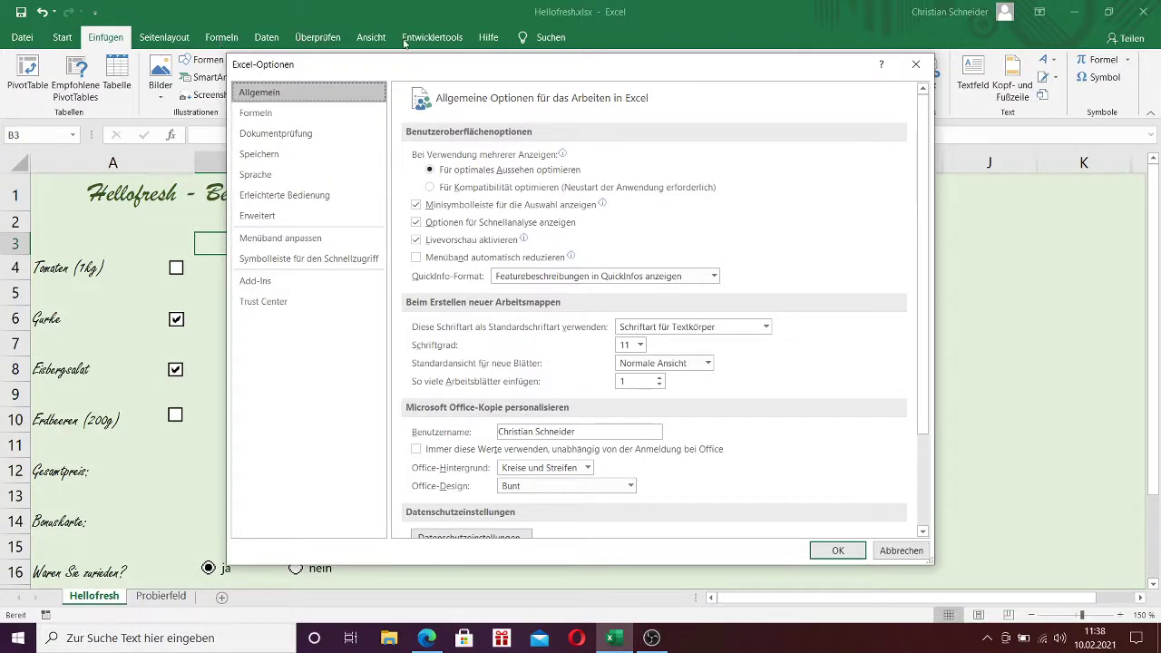
click(270, 240)
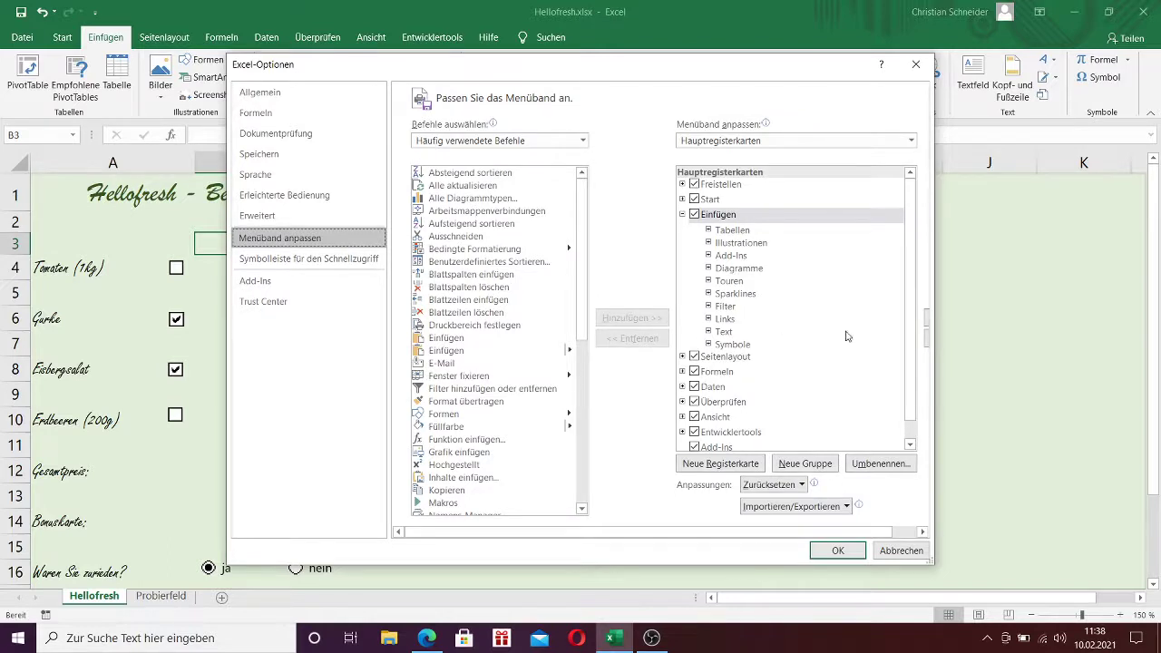
click(695, 434)
click(695, 434)
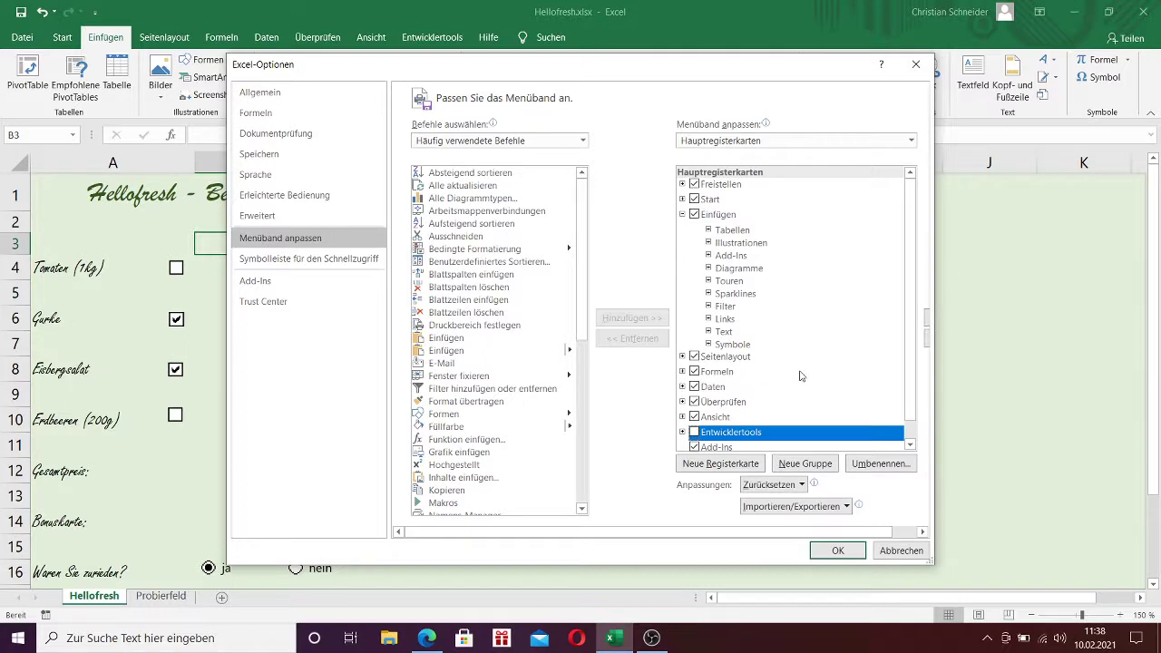
click(695, 435)
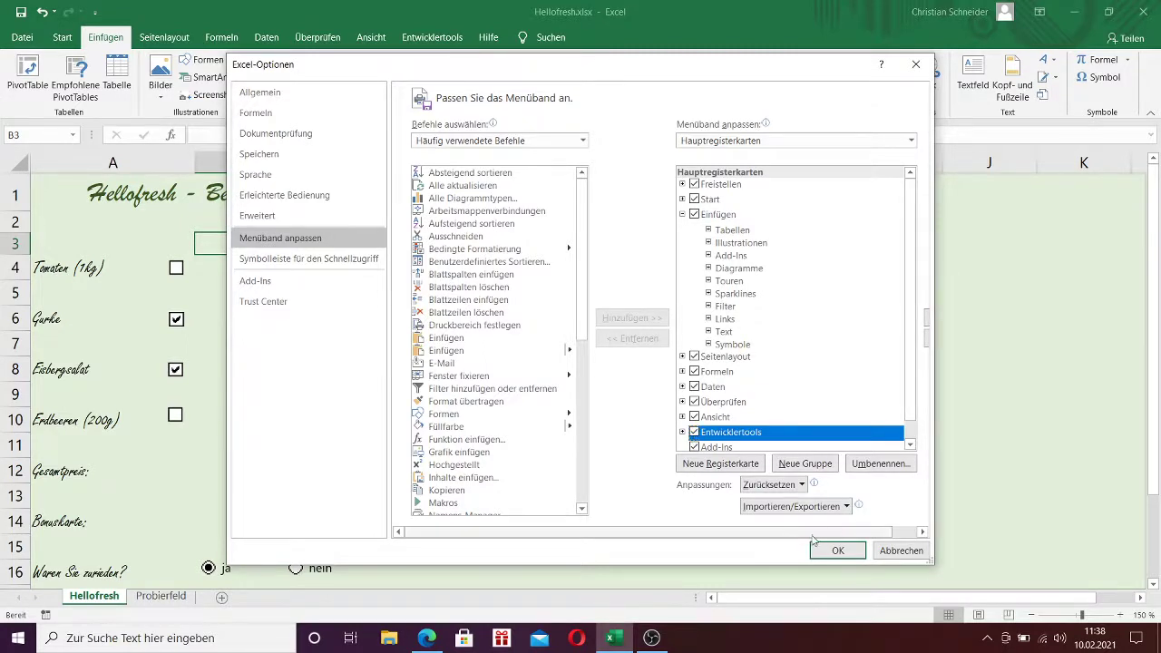
click(837, 551)
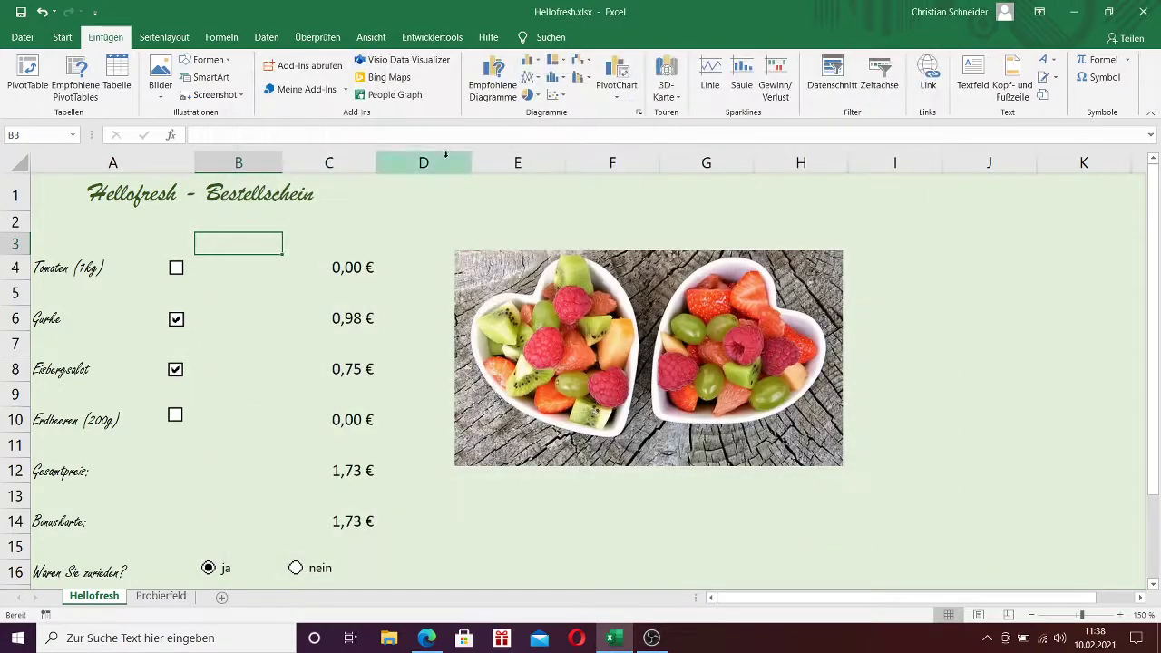
- Show the Entwicklertools ribbon and enter the Zitronen label in B12 on Probierfeld
click(433, 38)
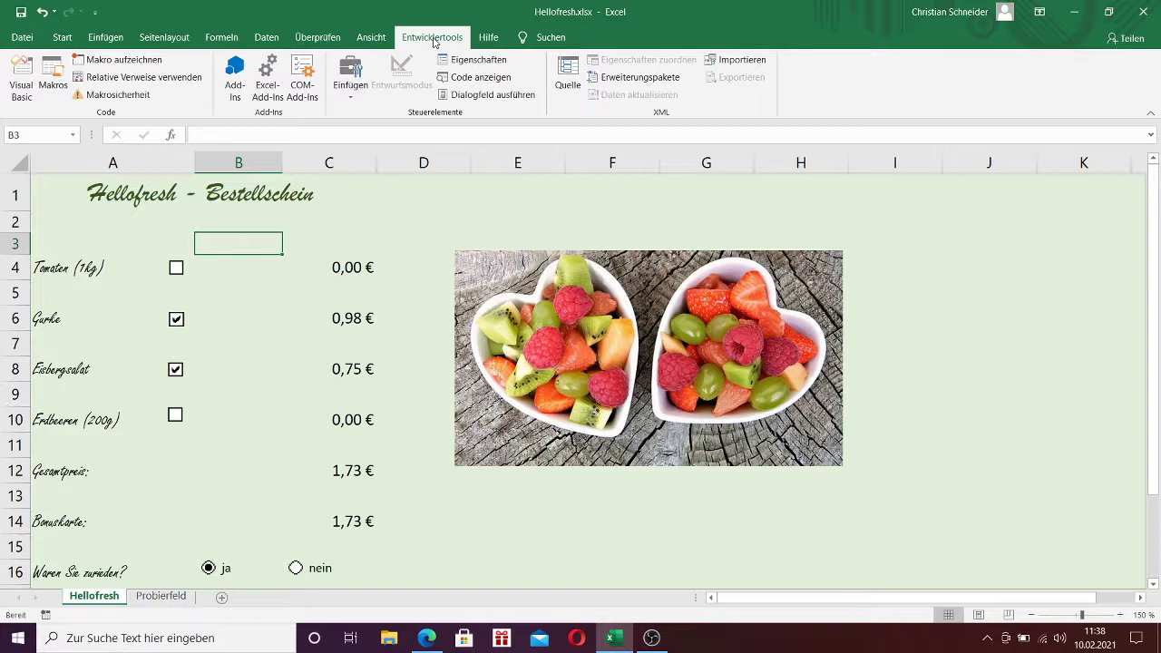
click(180, 597)
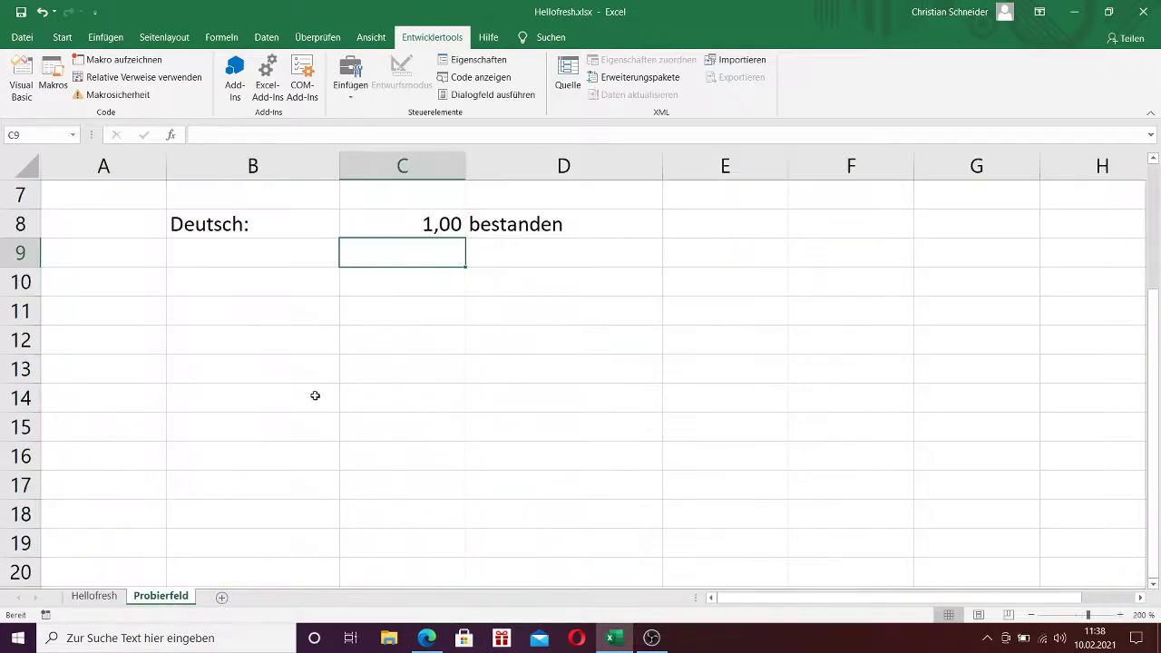
click(292, 336)
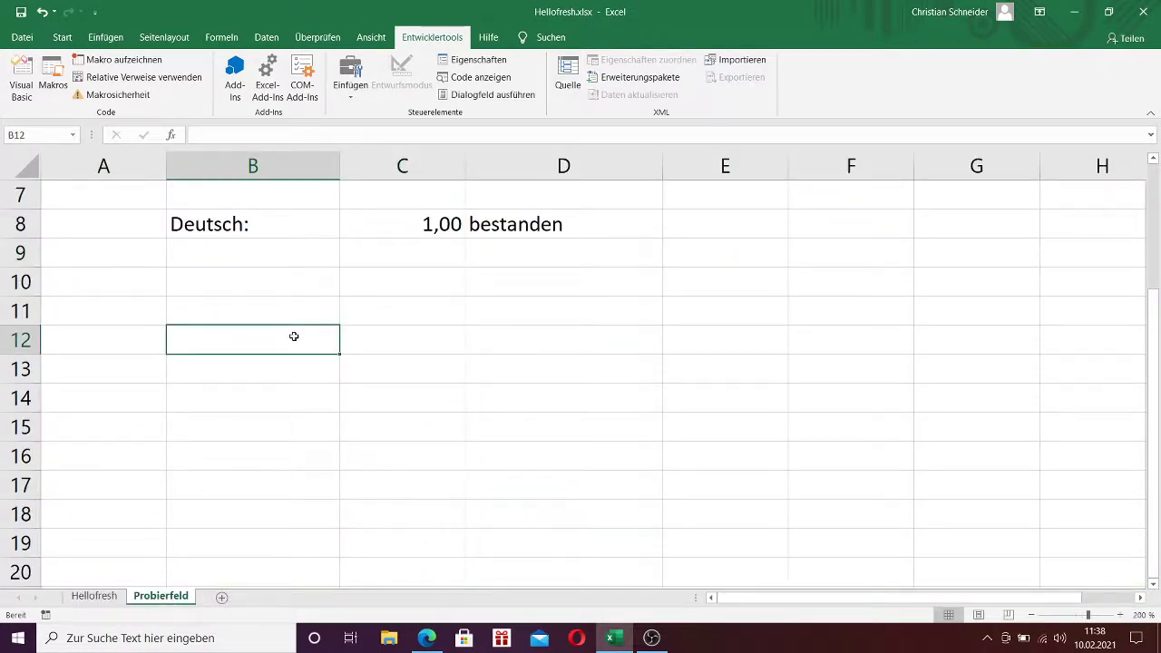
text(Zitron)
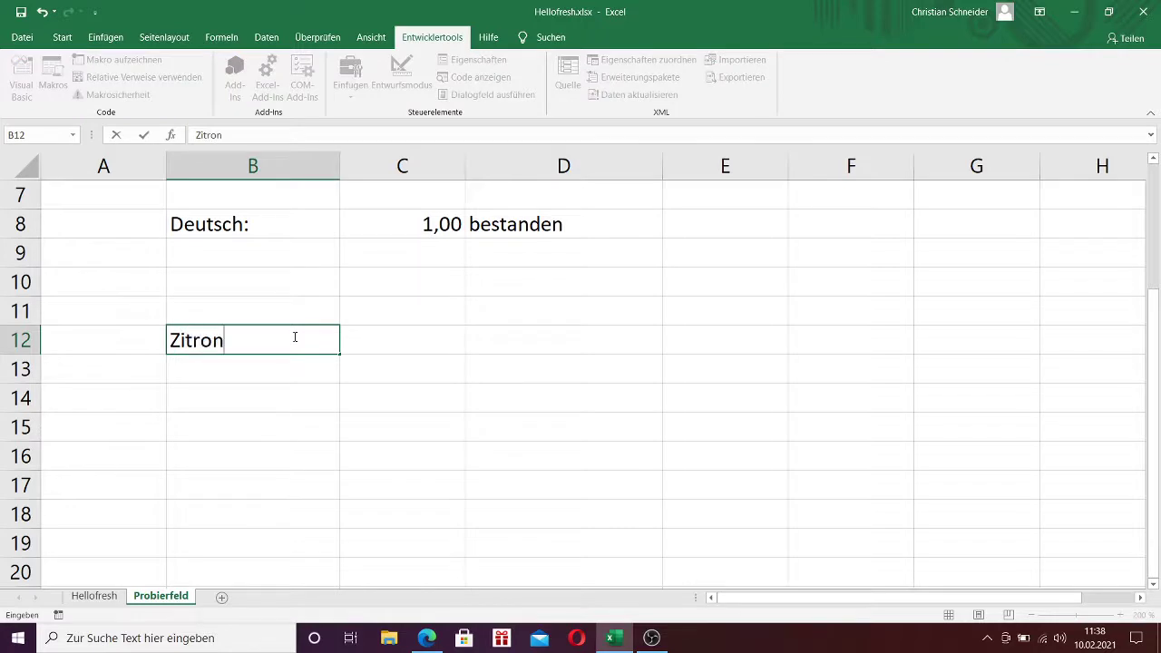
text(en:)
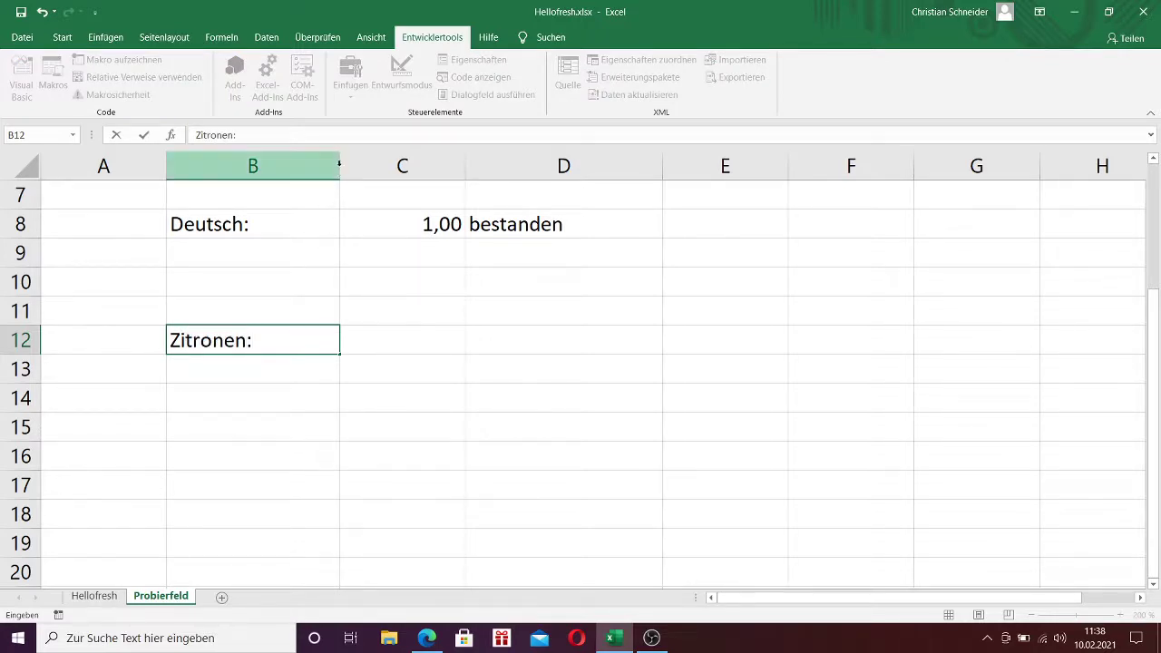
- Narrow column B and select C12 for the checkbox
drag(350, 165, 293, 166)
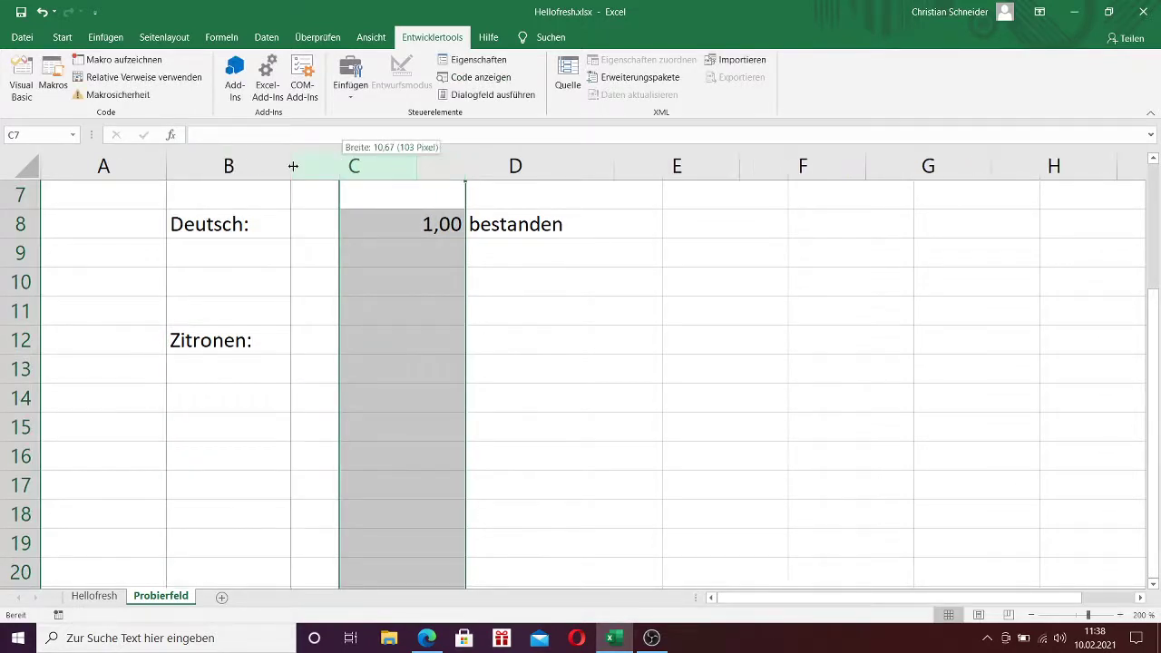
click(345, 334)
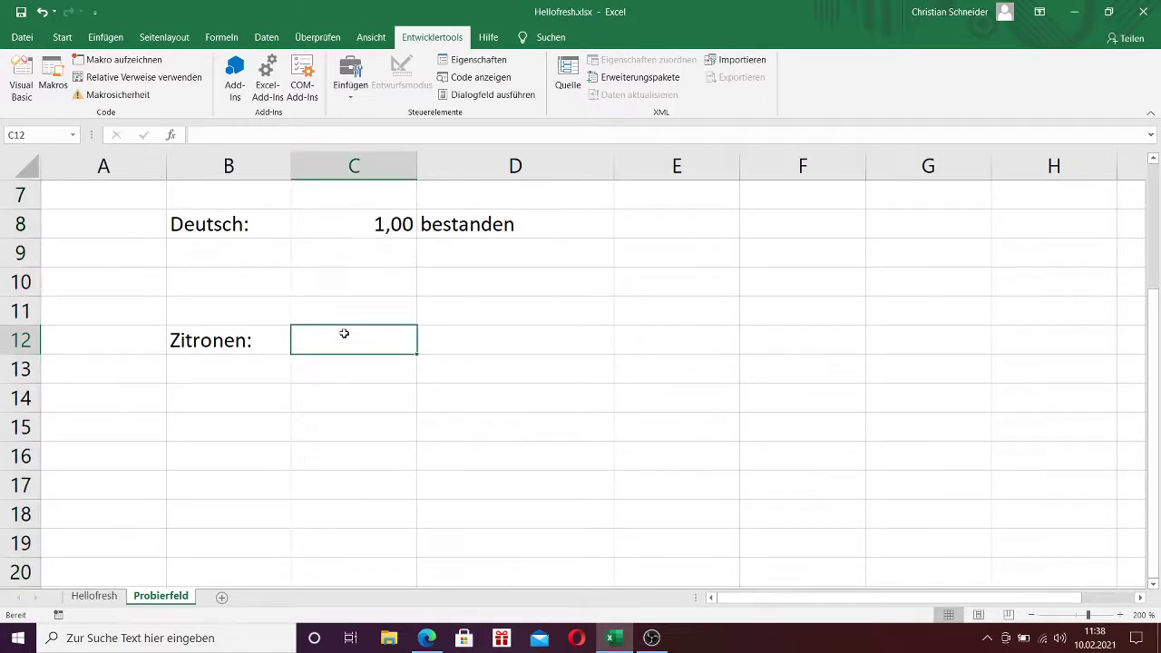
click(492, 349)
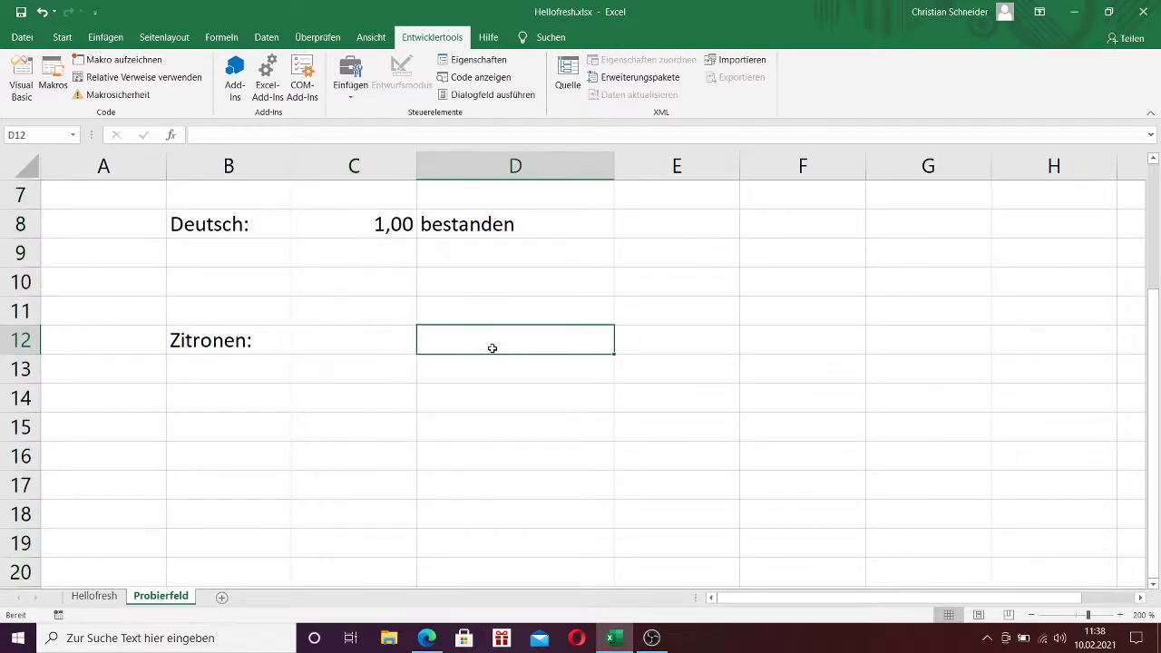
click(350, 336)
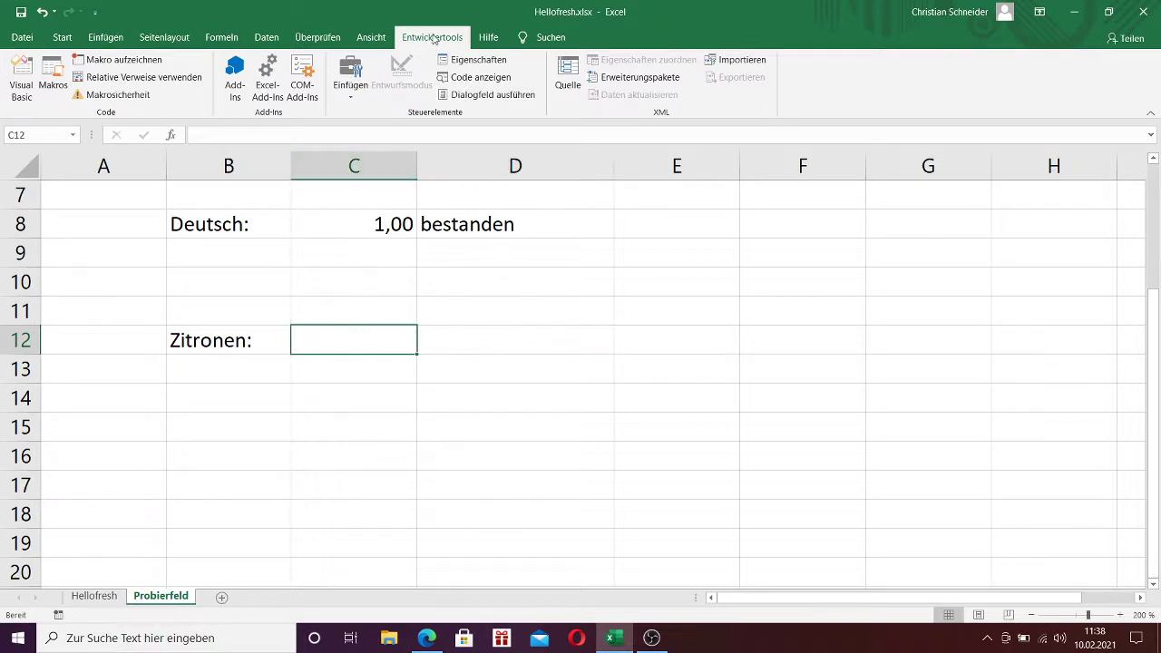
- Insert a Kontrollkästchen form control drawn in cell C12
click(350, 98)
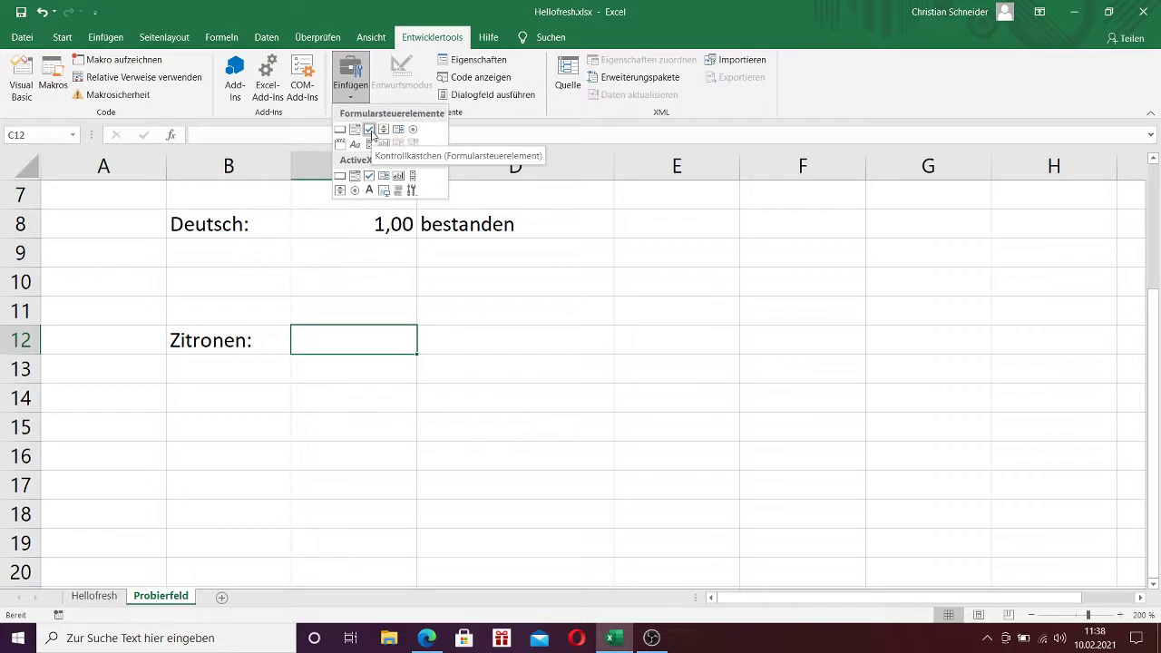
click(369, 130)
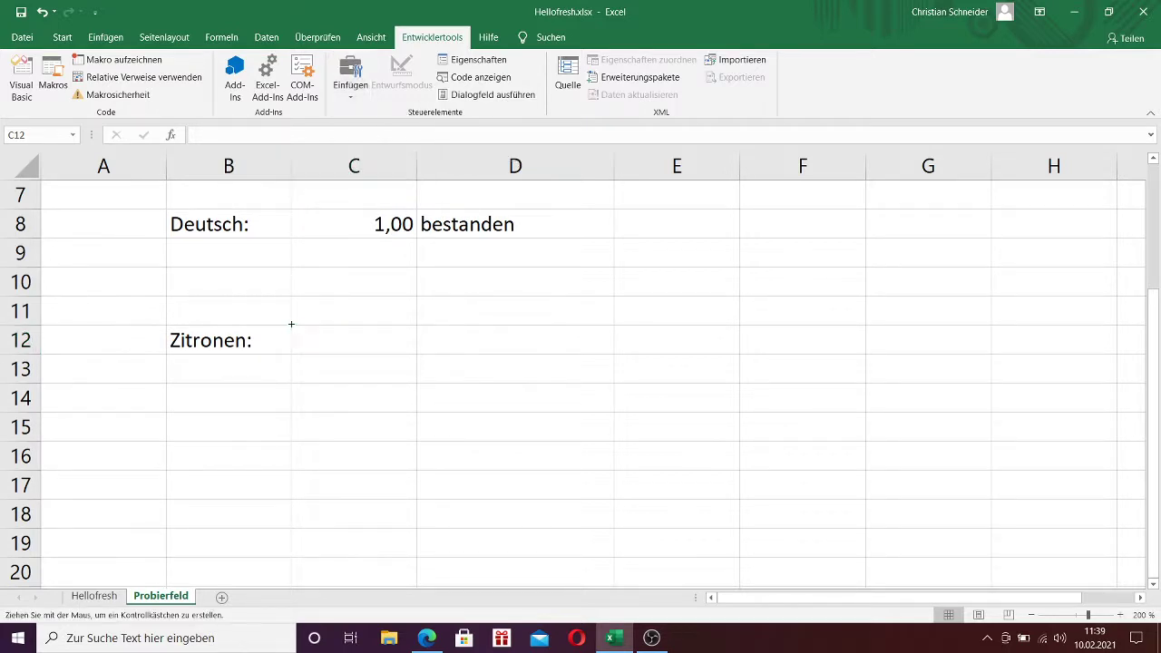
drag(291, 324, 319, 341)
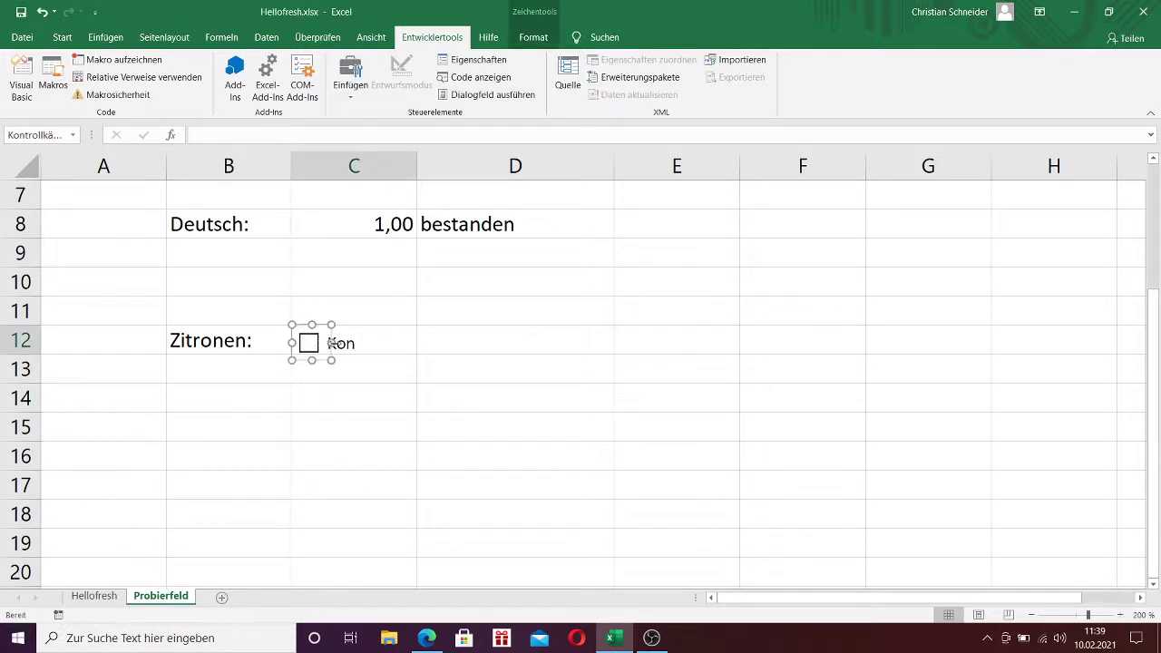
drag(332, 343, 495, 342)
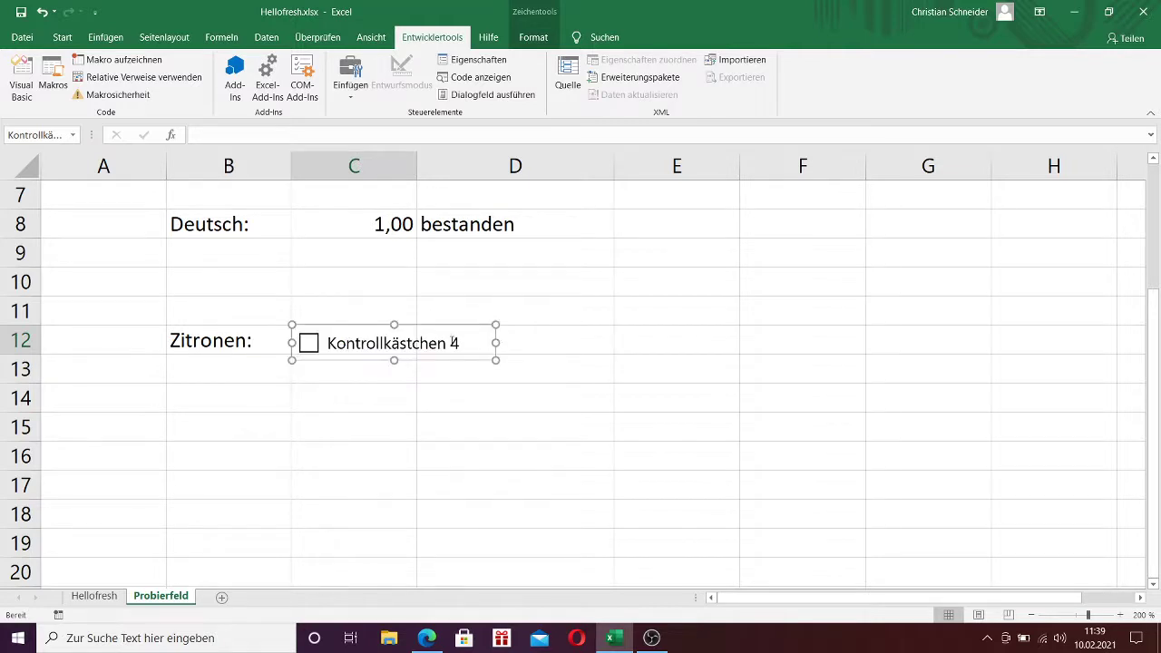
- Delete the checkbox's label text and shrink it to just the box
click(451, 342)
key(Right)
key(Right)
key(Right)
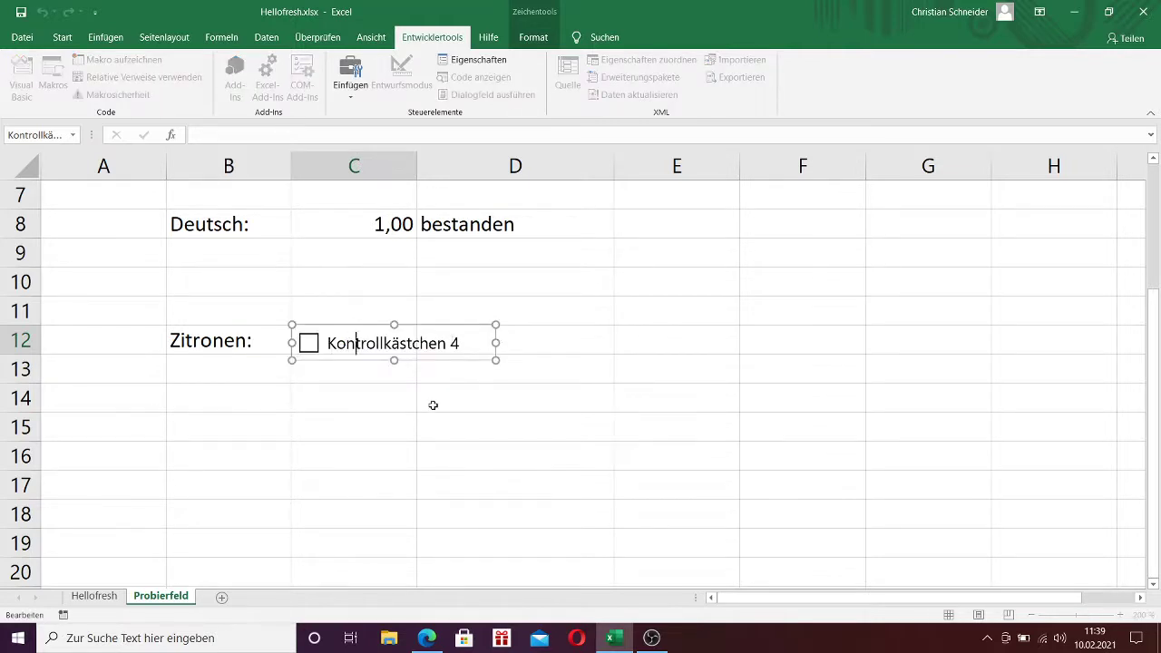
key(Right)
key(Right)
key(Right)
key(Right)
key(Right)
key(BackSpace)
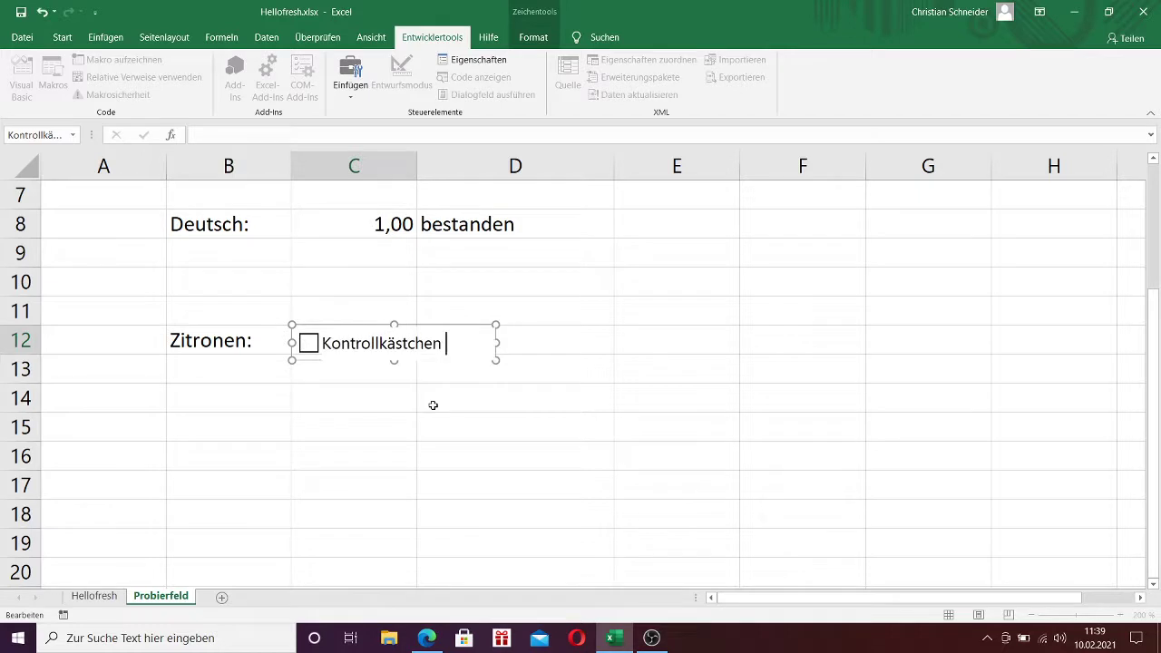
key(BackSpace)
key(BackSpace)
key(BackSpace)
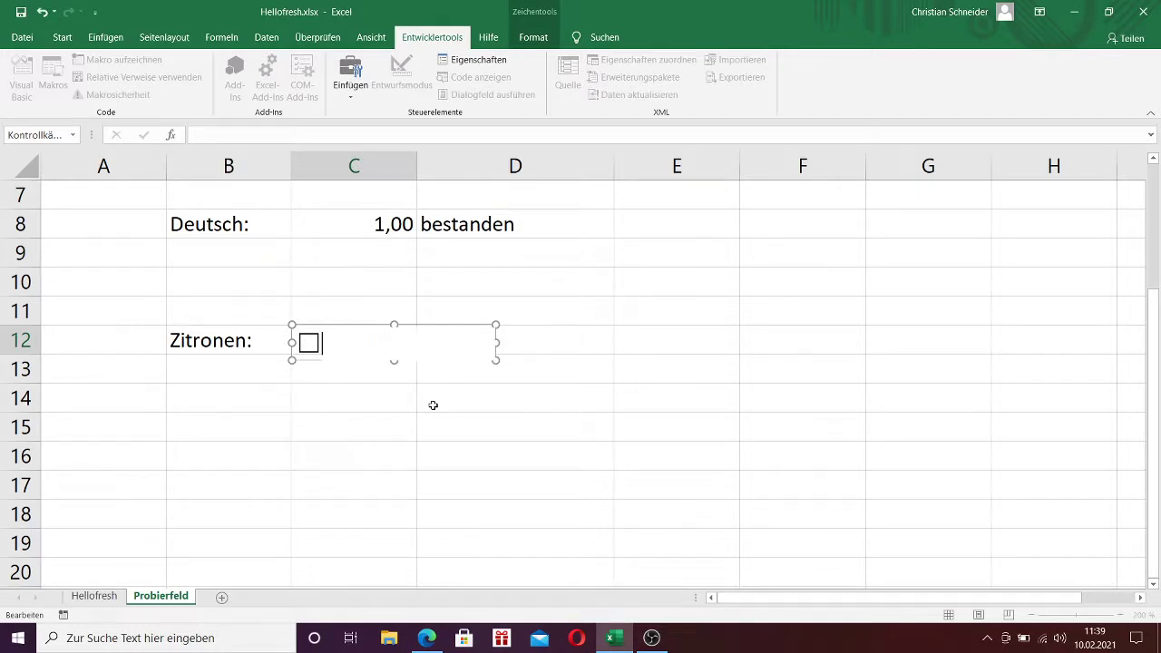
mouse_move(495, 342)
mouse_down()
mouse_move(332, 341)
mouse_move(314, 354)
mouse_move(329, 340)
mouse_up()
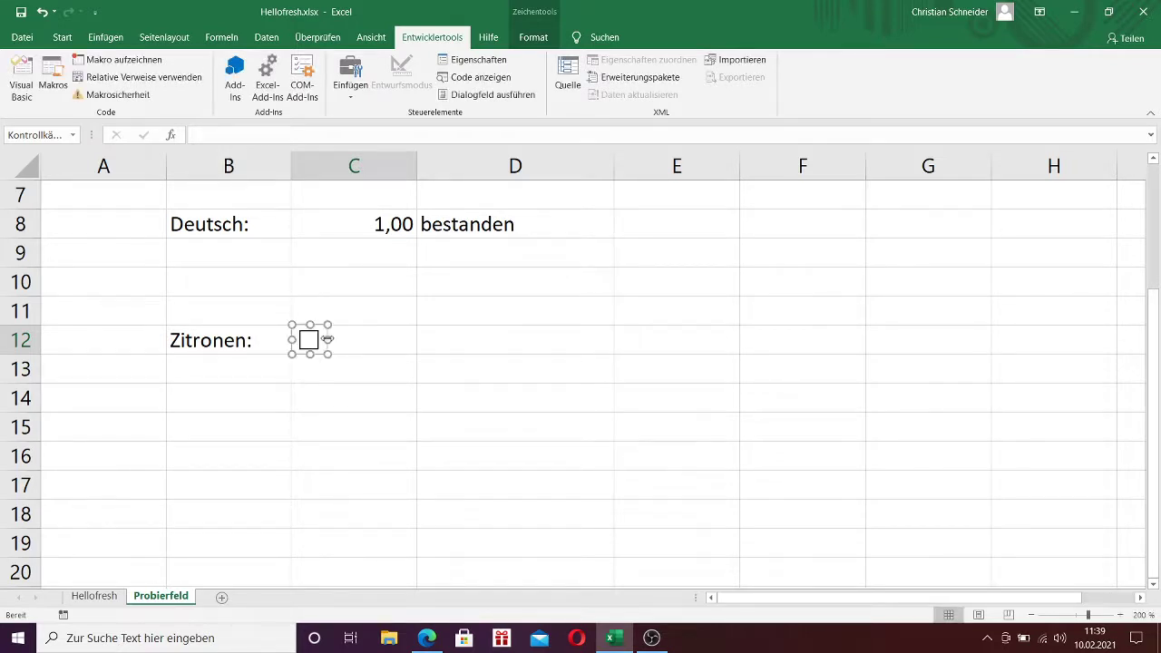
- Narrow column C to width 5,22 to fit the checkbox
click(416, 163)
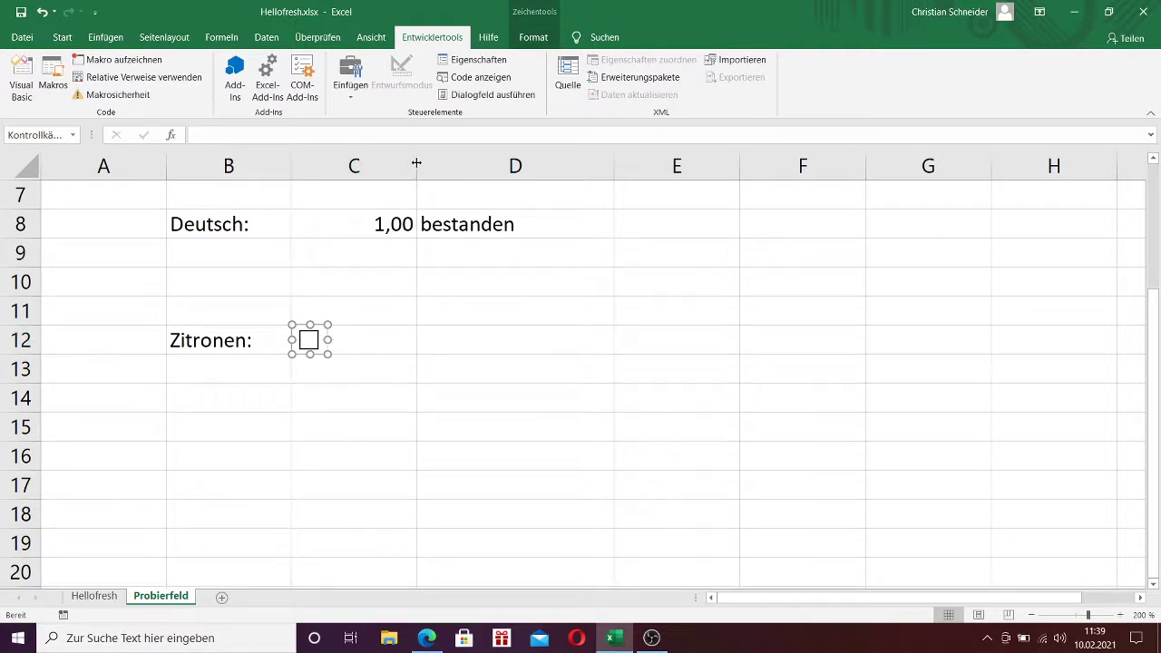
drag(416, 163, 344, 171)
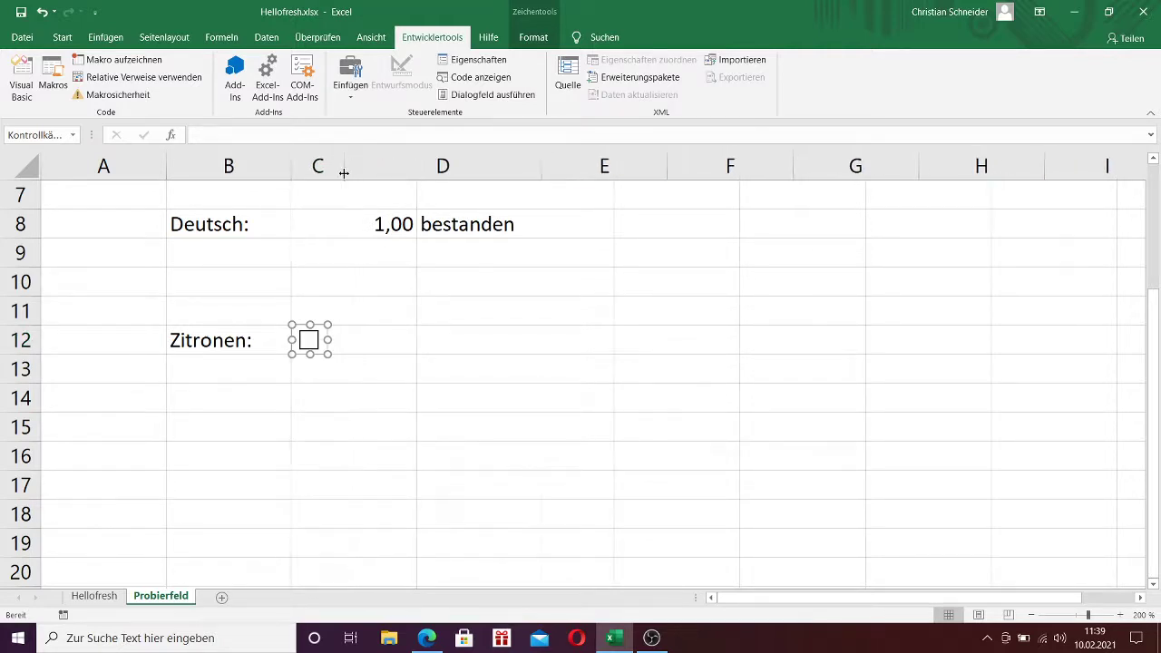
click(336, 418)
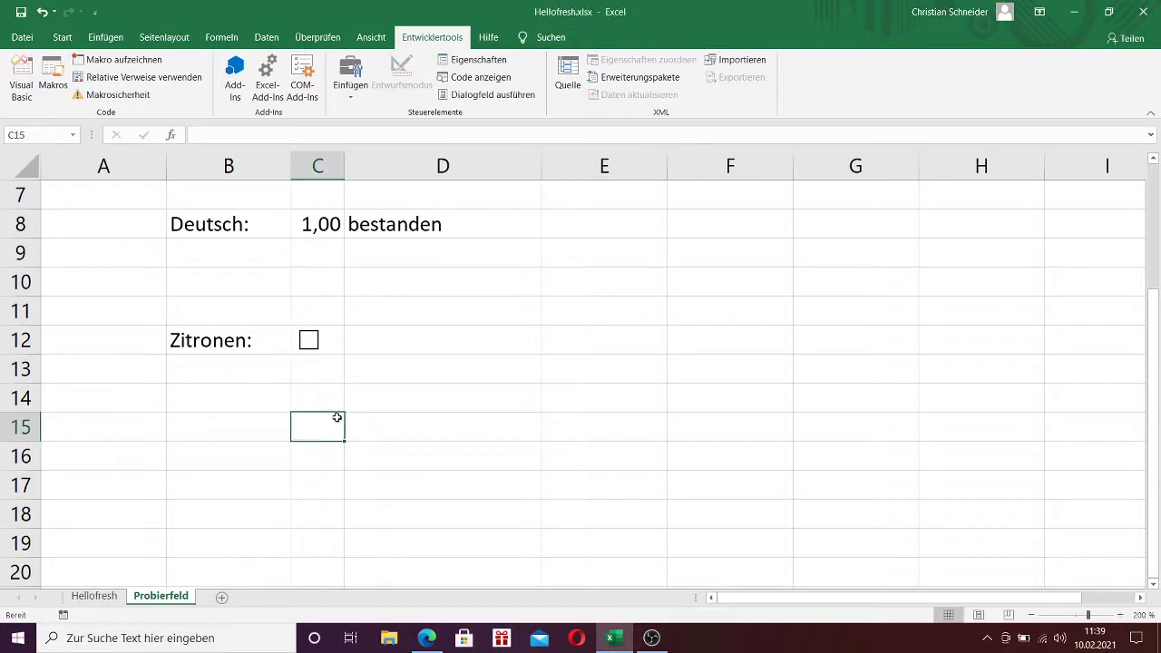
- Narrow column D and toggle the Zitronen checkbox, leaving it ticked
click(309, 341)
mouse_move(541, 165)
mouse_down()
mouse_move(457, 181)
mouse_move(470, 179)
mouse_up()
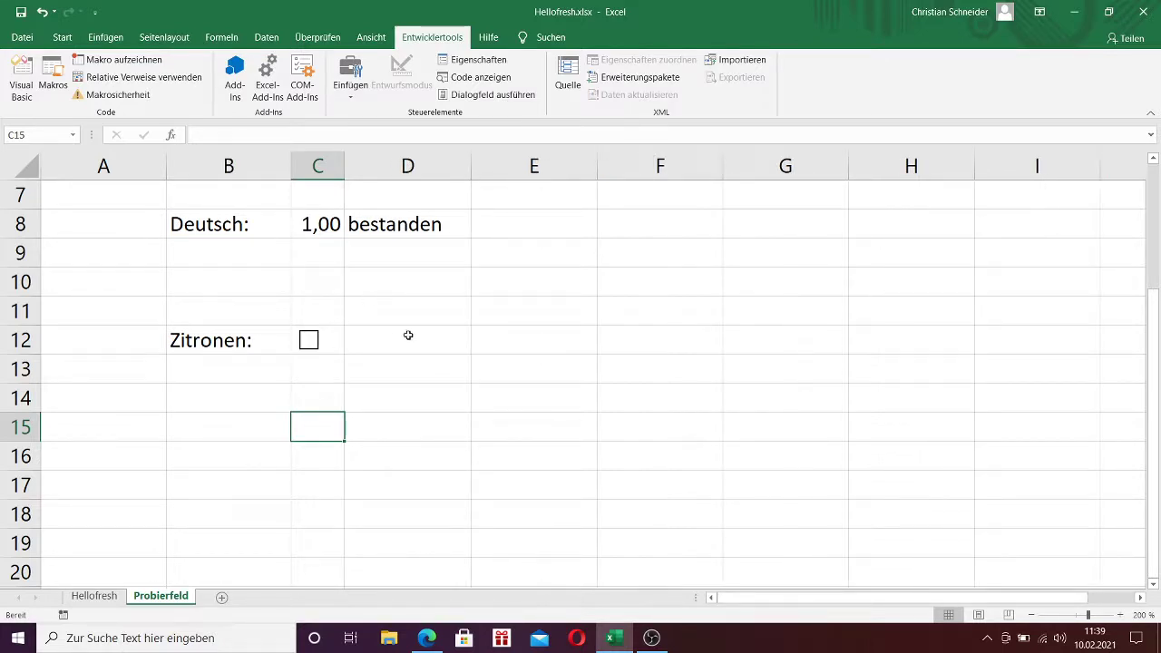
click(517, 338)
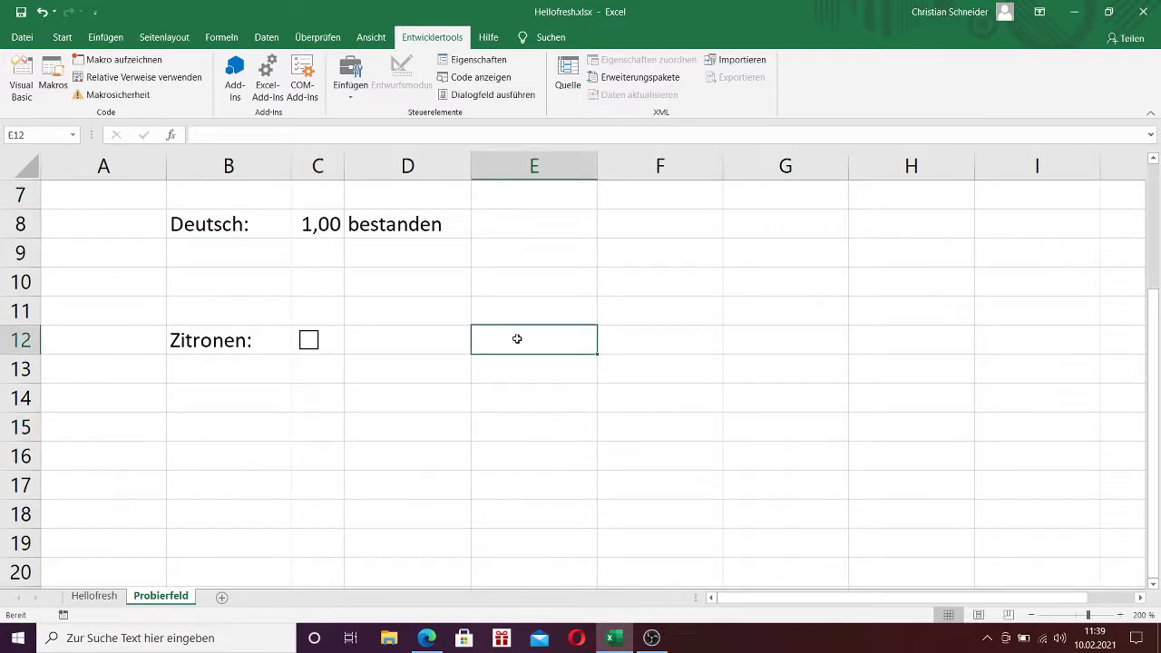
click(308, 343)
click(308, 342)
click(309, 342)
- Set the Zitronen checkbox's Zellverknüpfung to E12 in Steuerelement formatieren
right_click(309, 343)
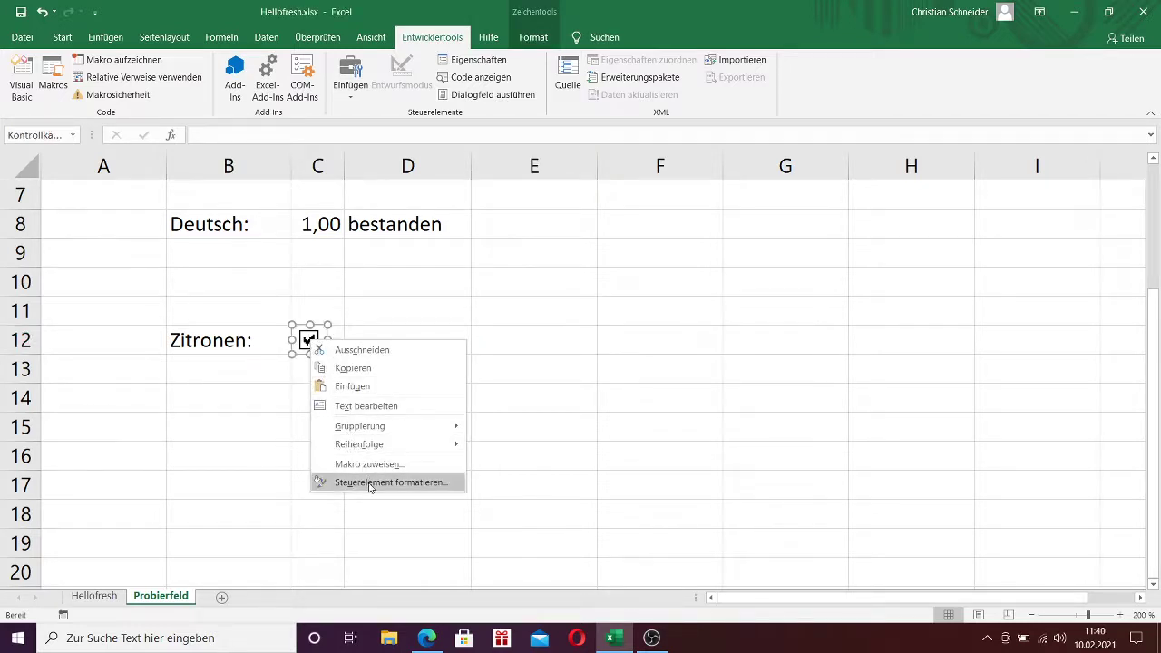
click(371, 483)
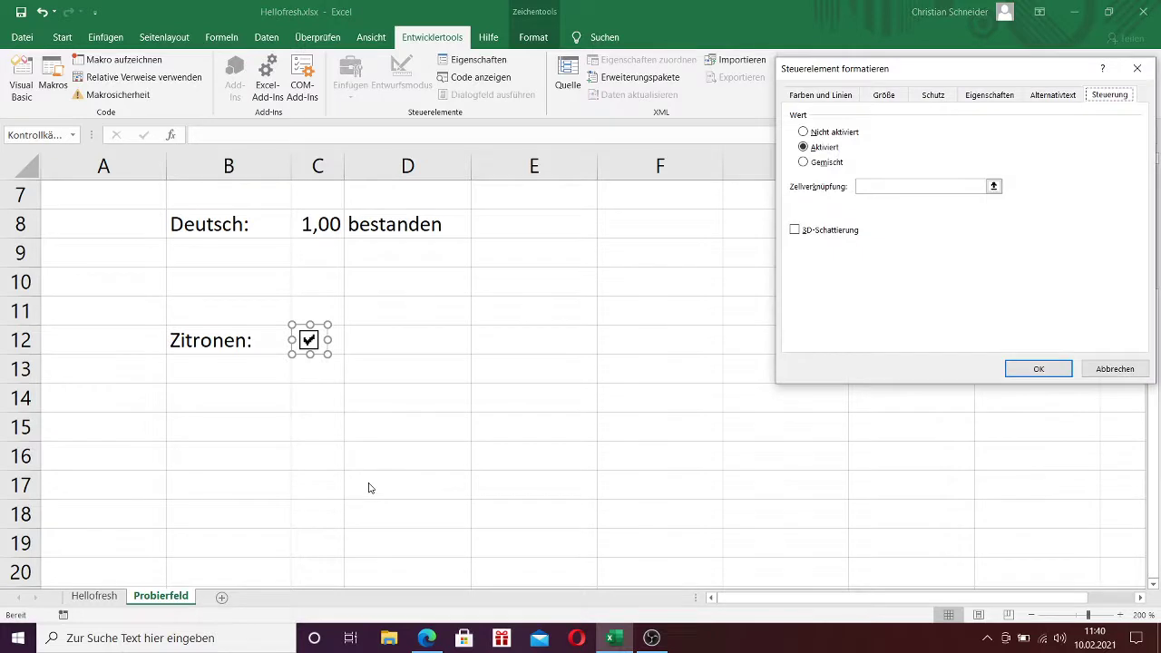
click(1045, 101)
click(1003, 100)
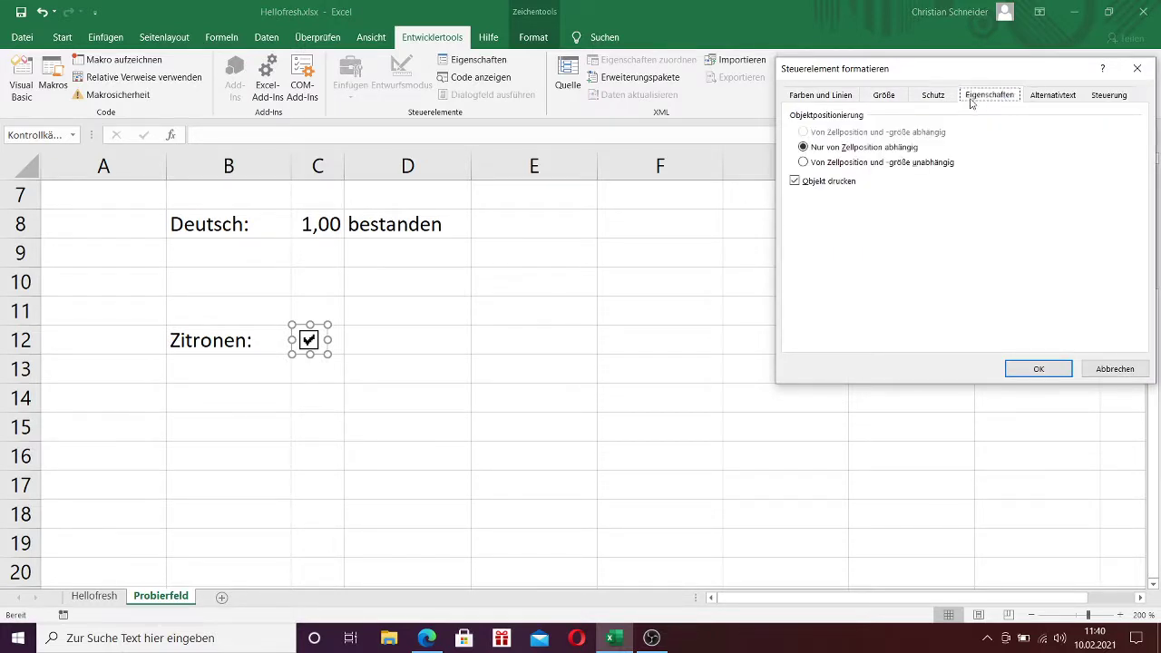
click(948, 101)
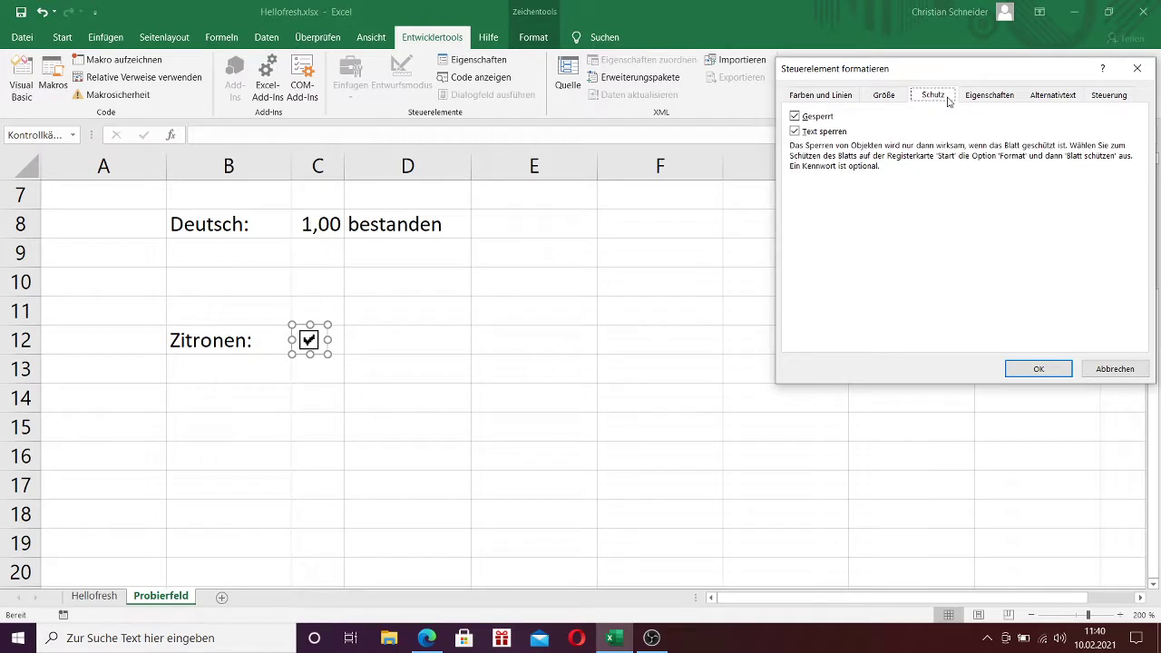
click(1111, 98)
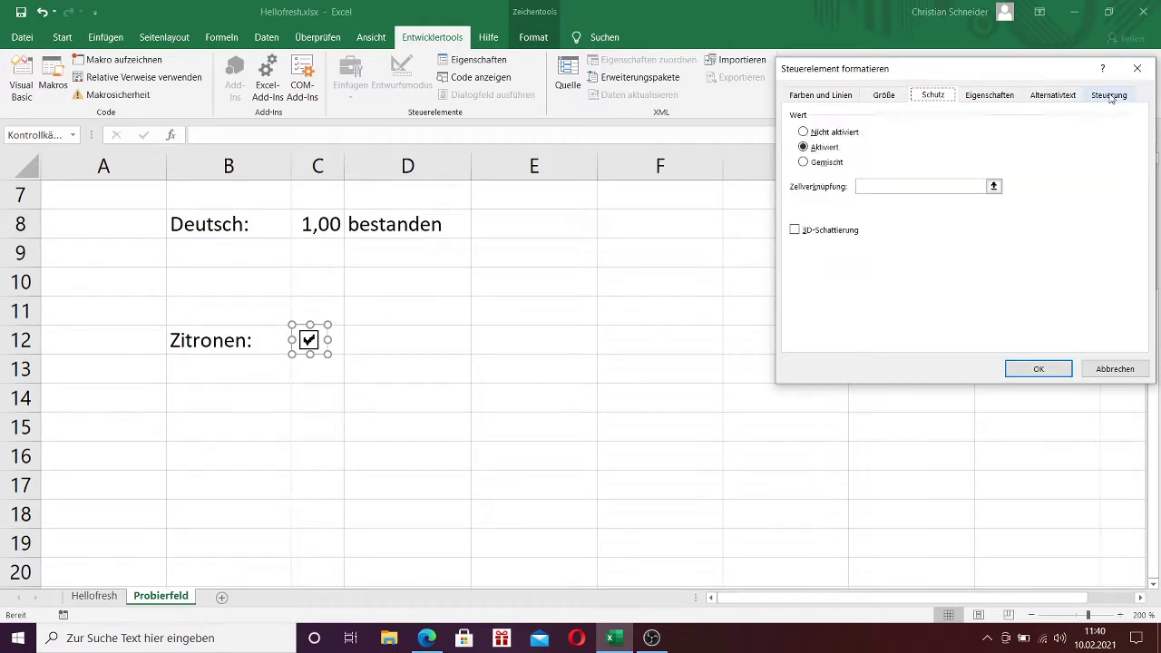
click(930, 188)
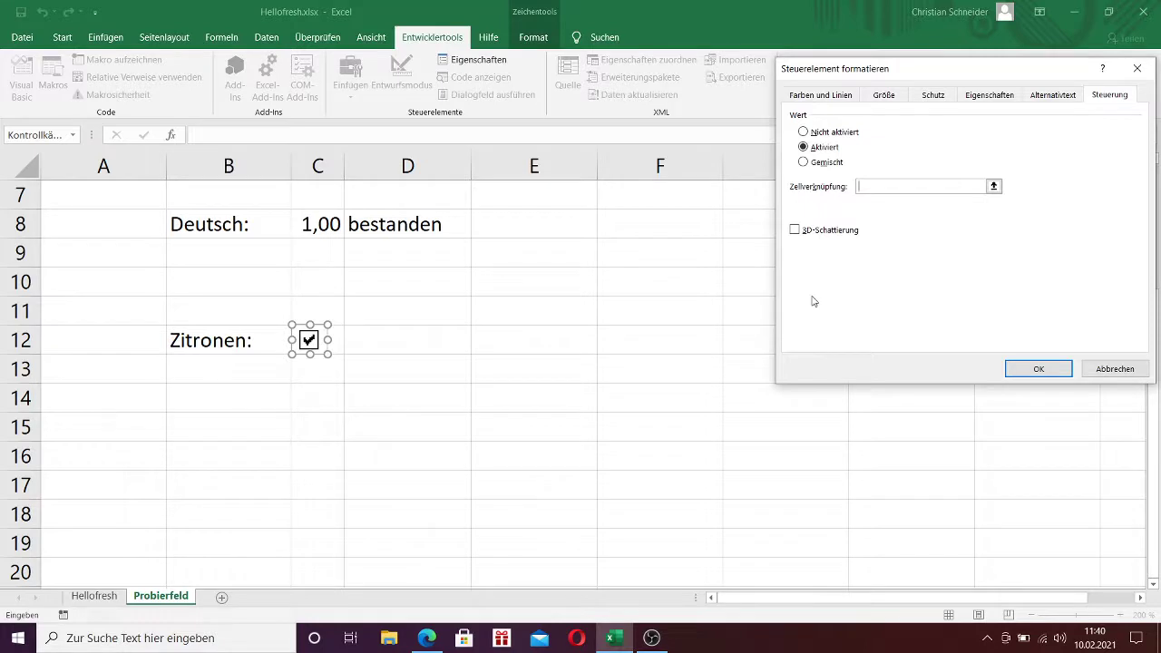
text(E12)
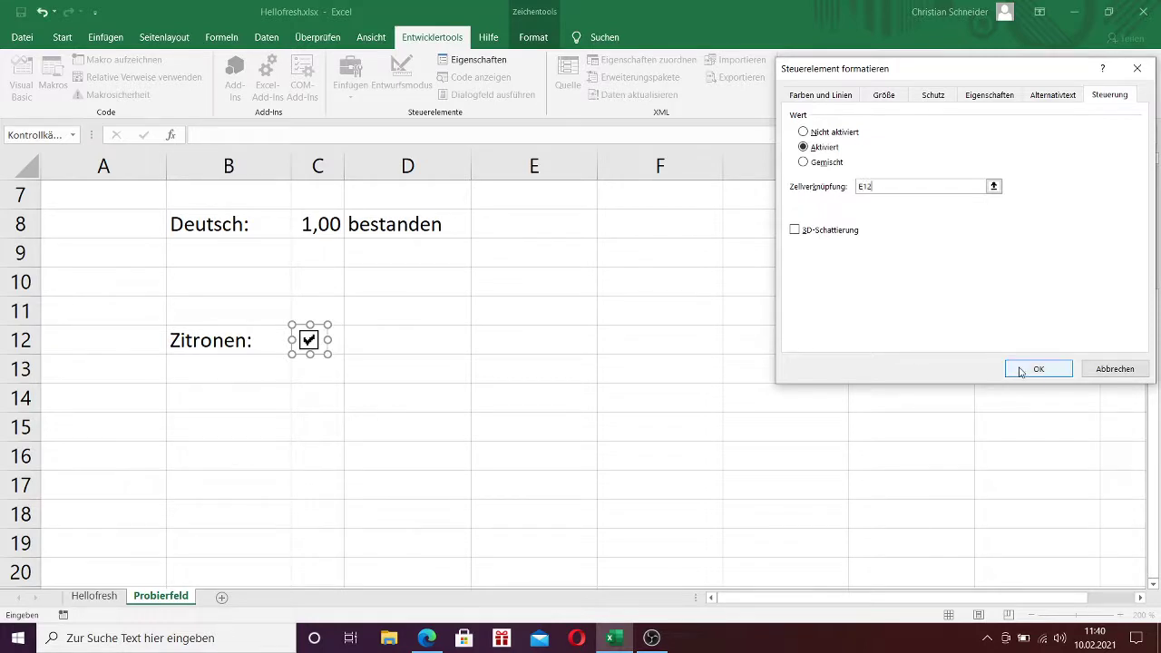
click(1021, 370)
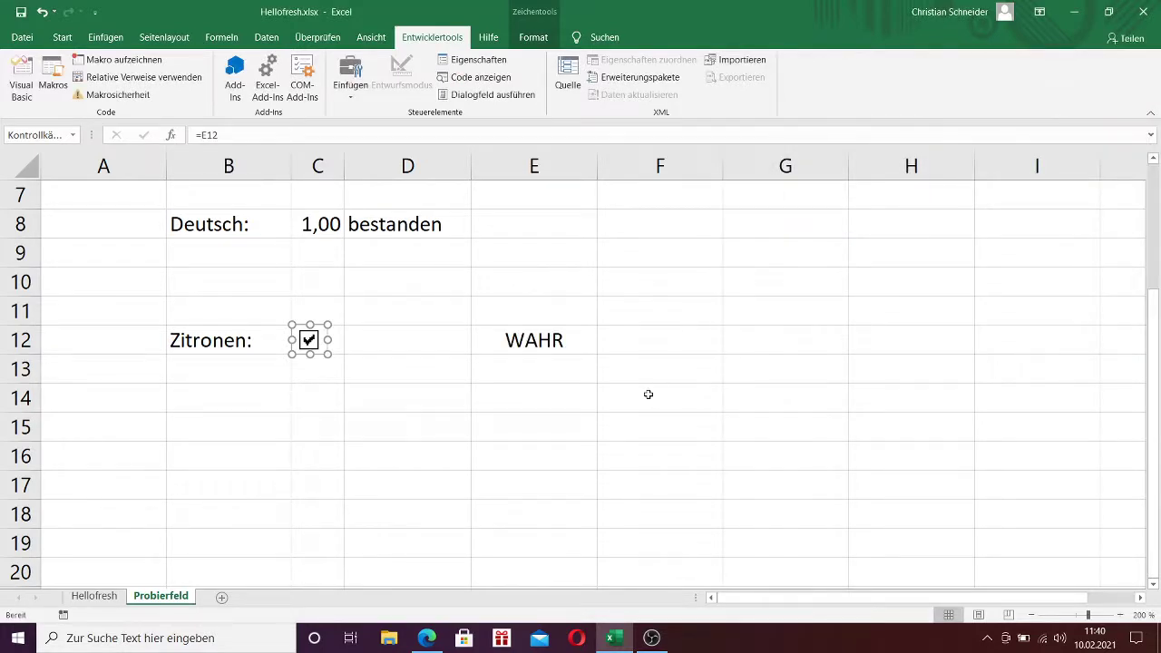
click(336, 403)
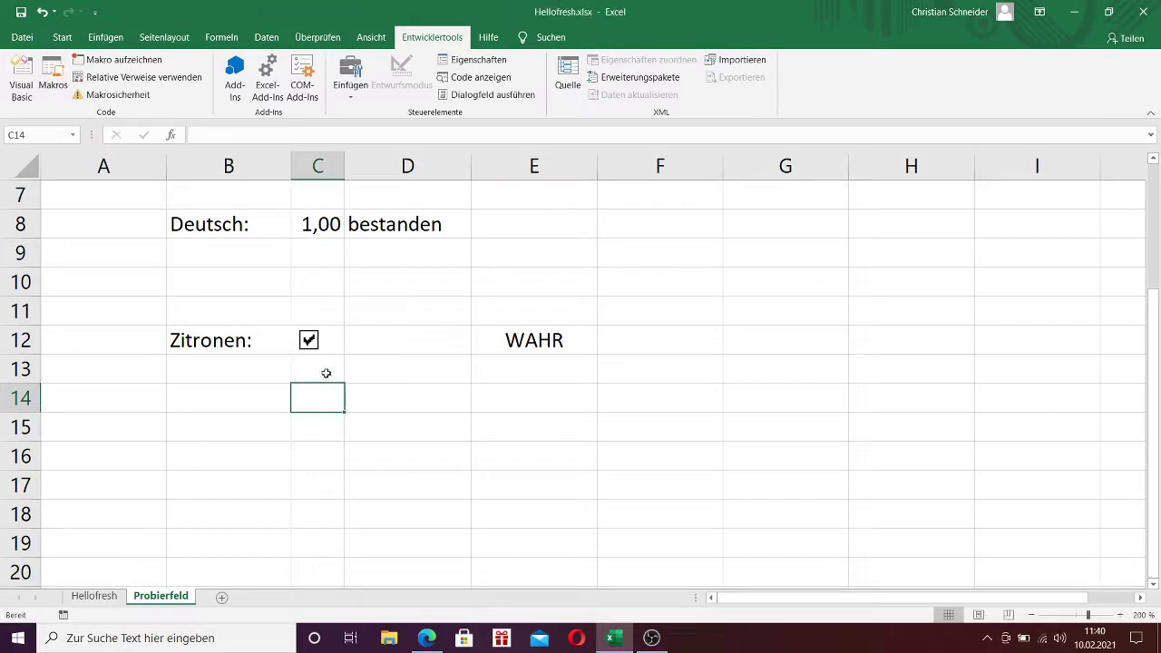
- Toggle Zitronen, ending unticked with E12 showing FALSCH, then begin =WENN( in D12
click(309, 341)
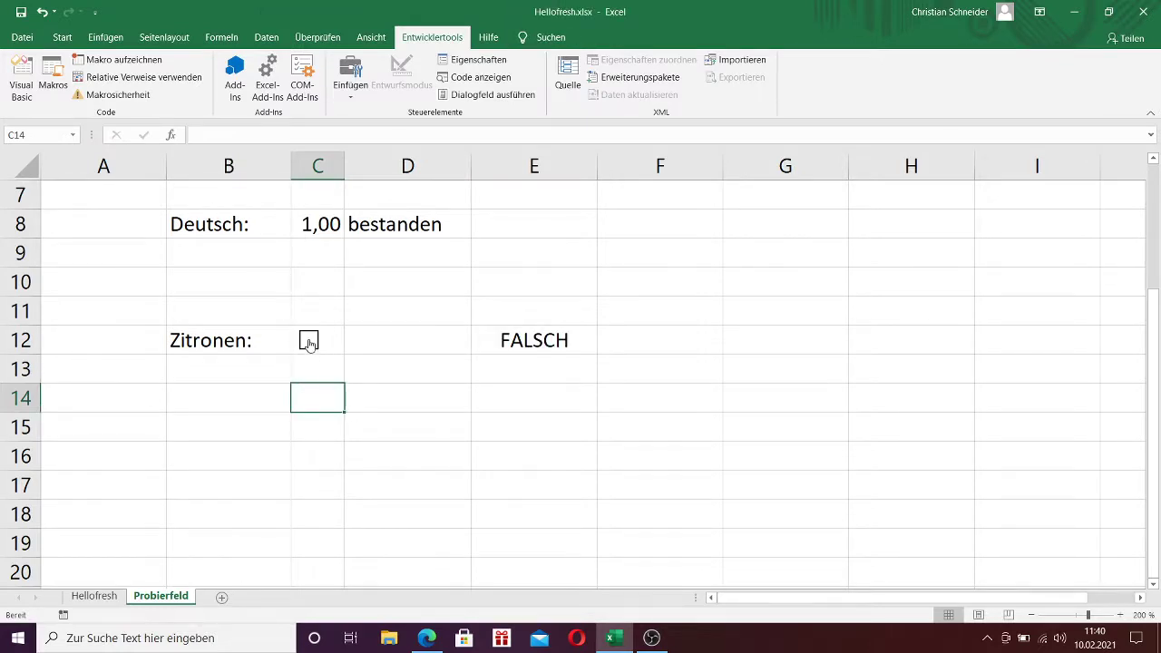
click(309, 341)
click(310, 341)
click(309, 341)
click(310, 341)
click(405, 341)
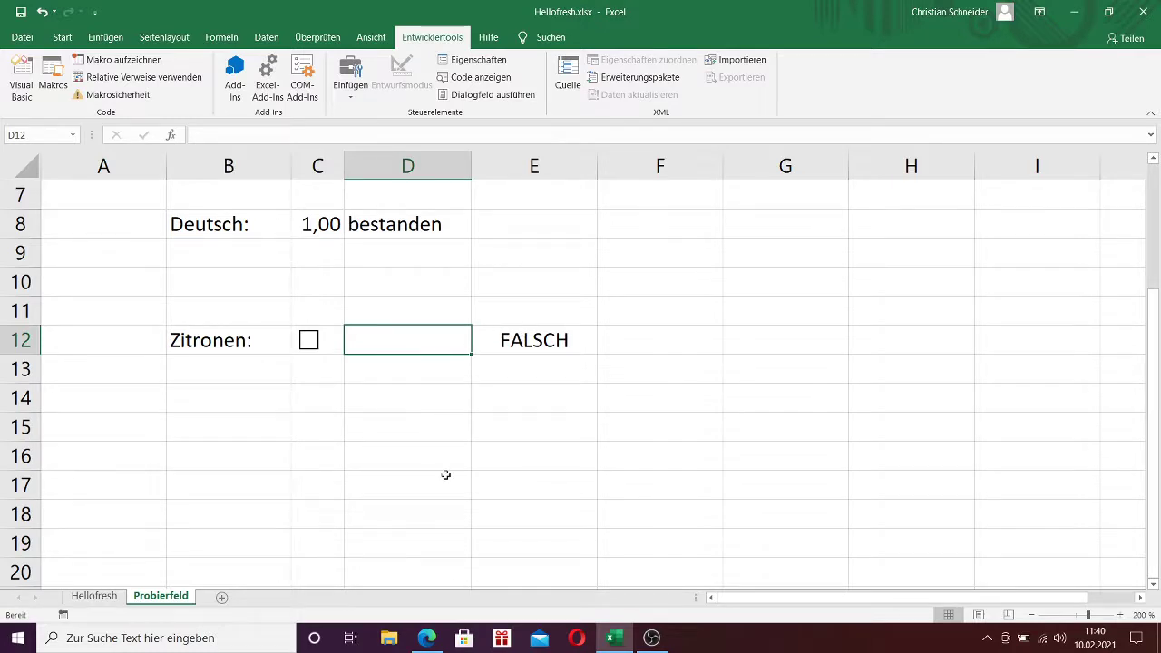
text(=W)
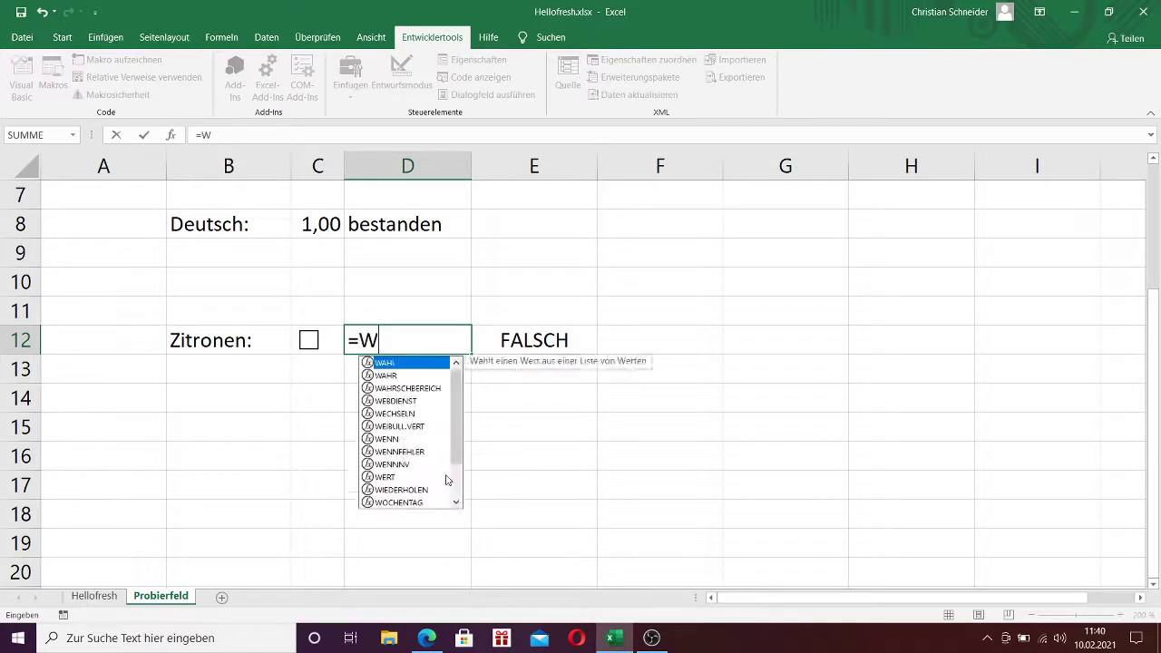
text(ENN()
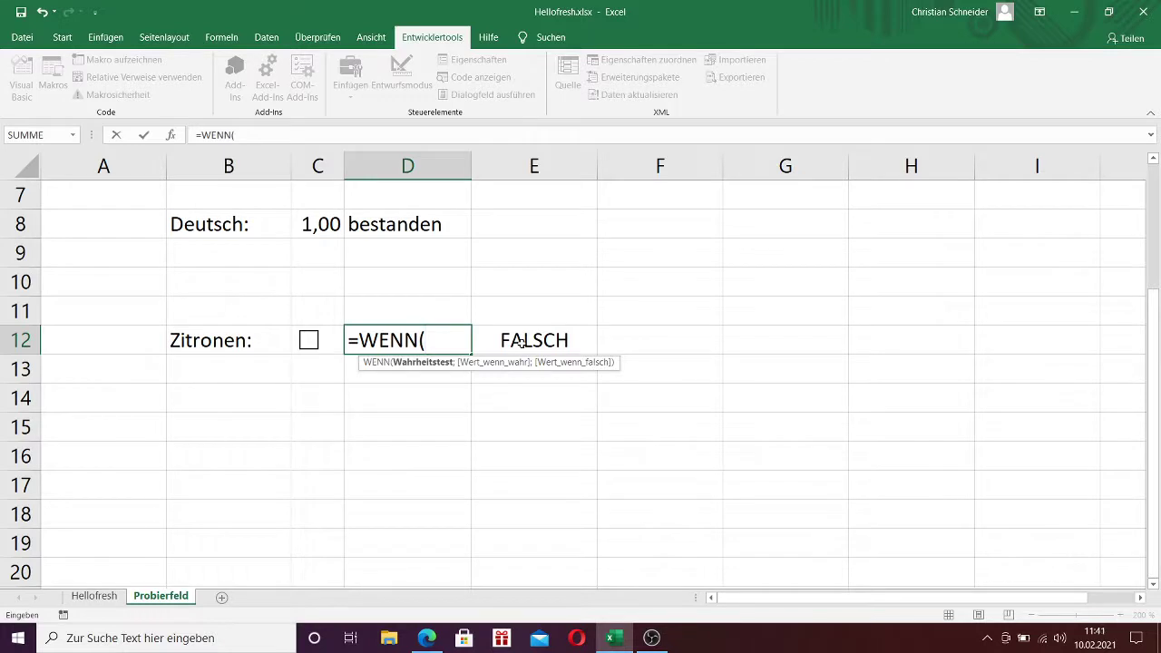
- Complete =WENN(E12;1,20;0) in D12 and tick Zitronen to confirm it shows 1,2
text(E12)
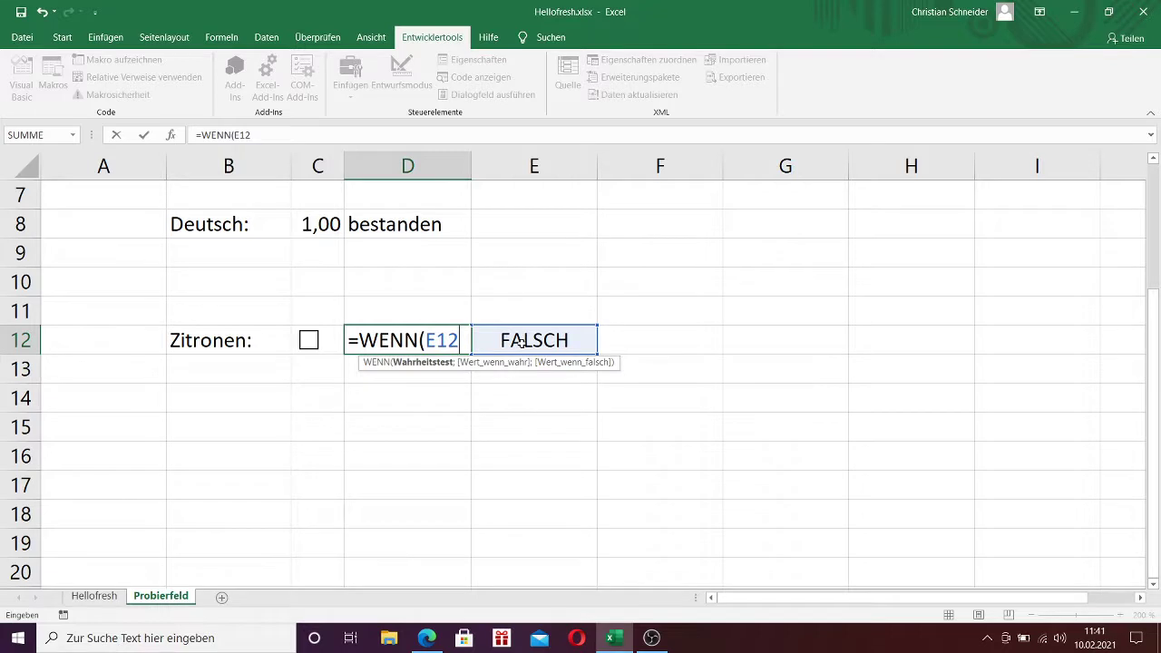
text(;)
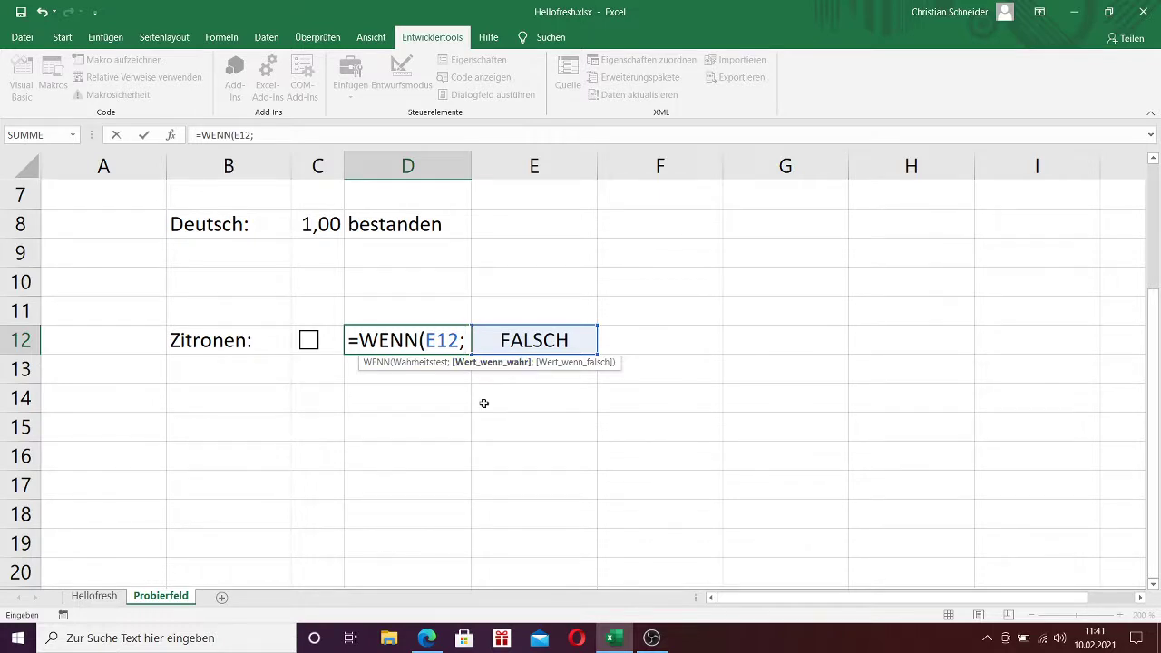
text(1)
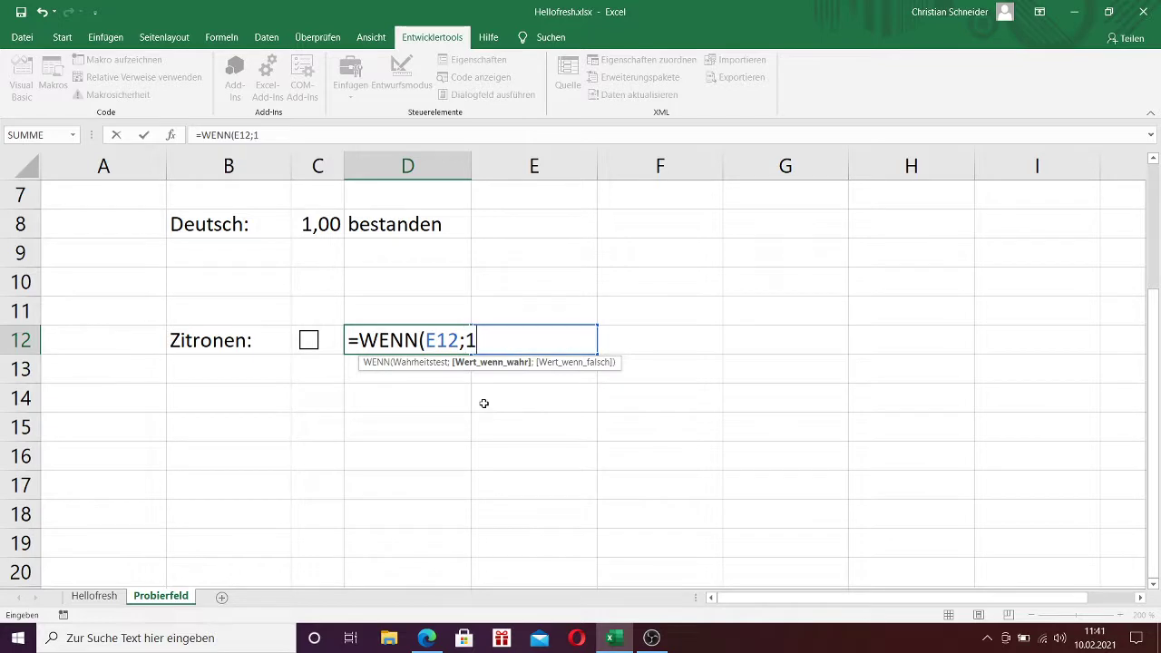
text(,2)
text(0;)
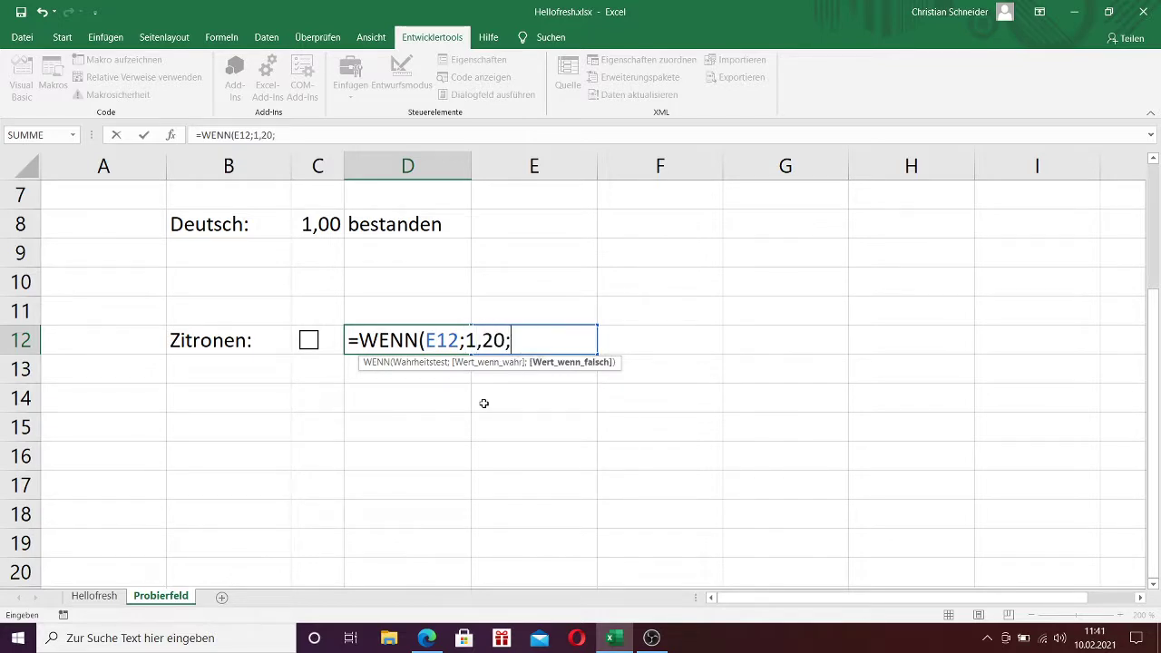
text(0))
key(Return)
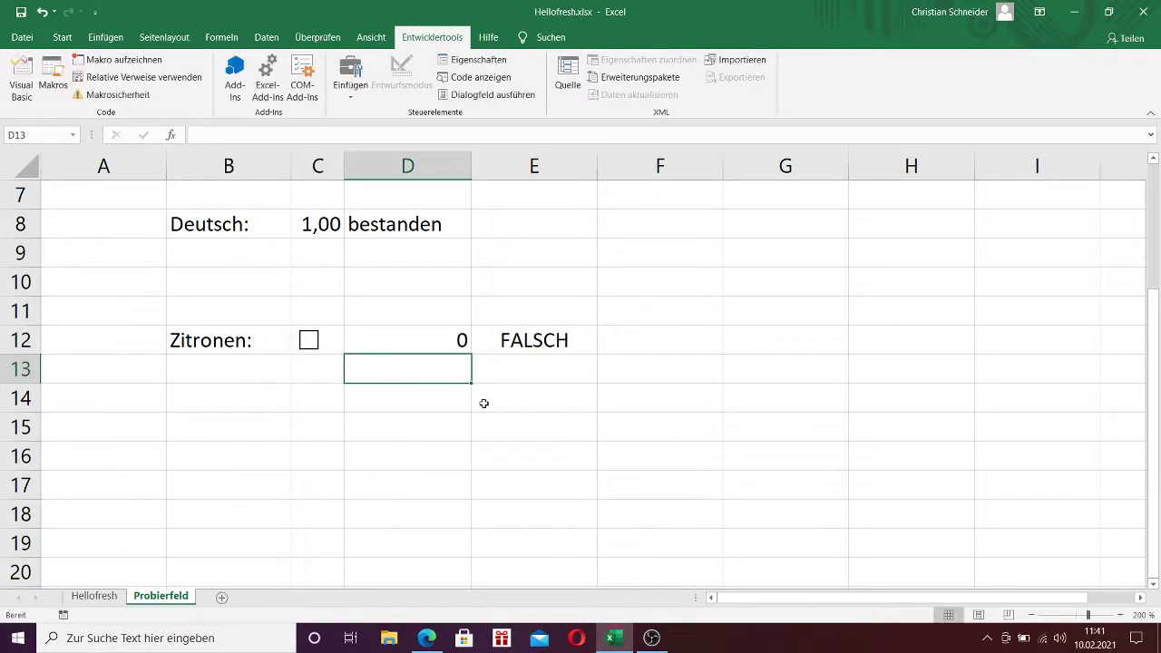
click(309, 341)
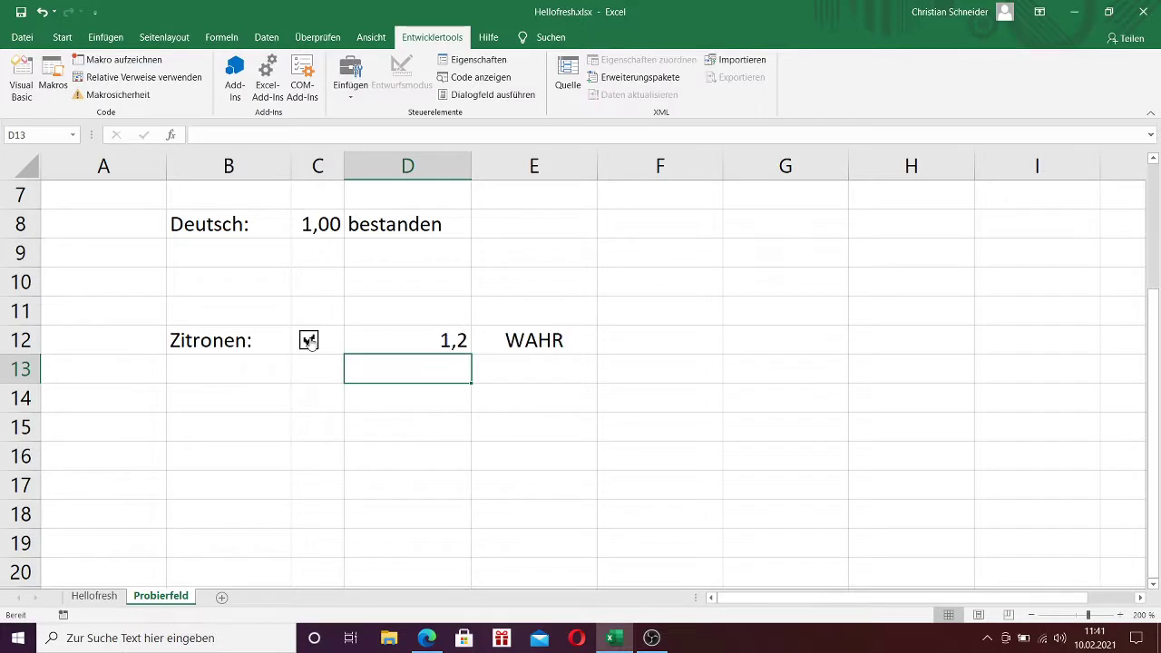
- Format D12 as Währung and toggle Zitronen to verify 0,00 € and 1,20 €
right_click(393, 340)
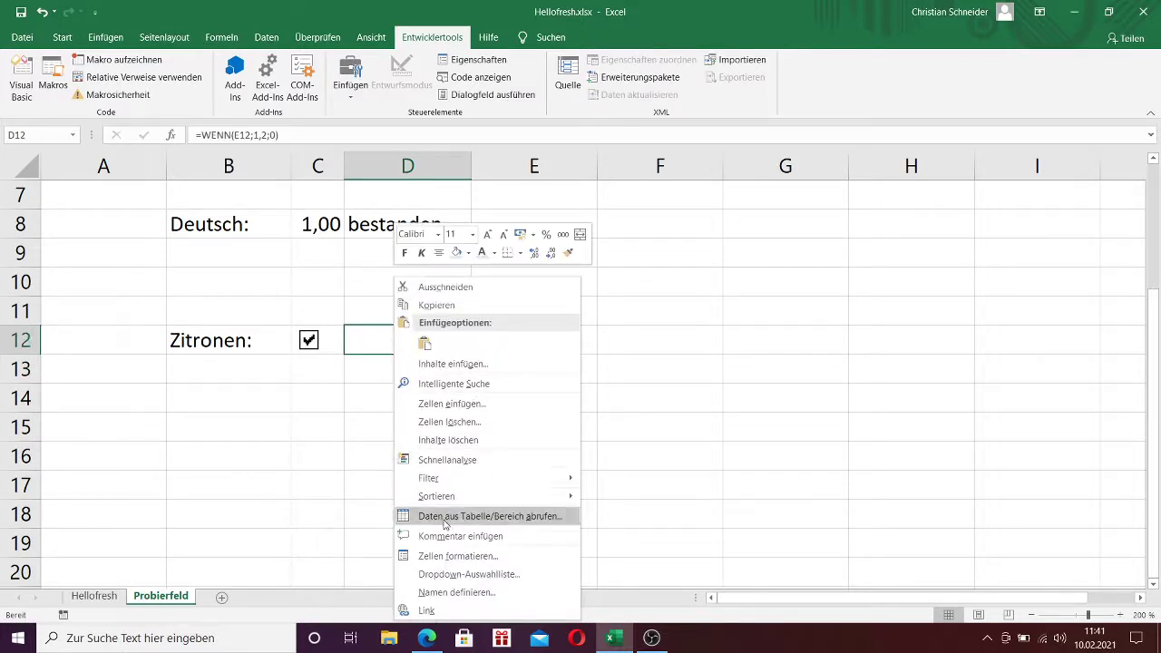
click(448, 558)
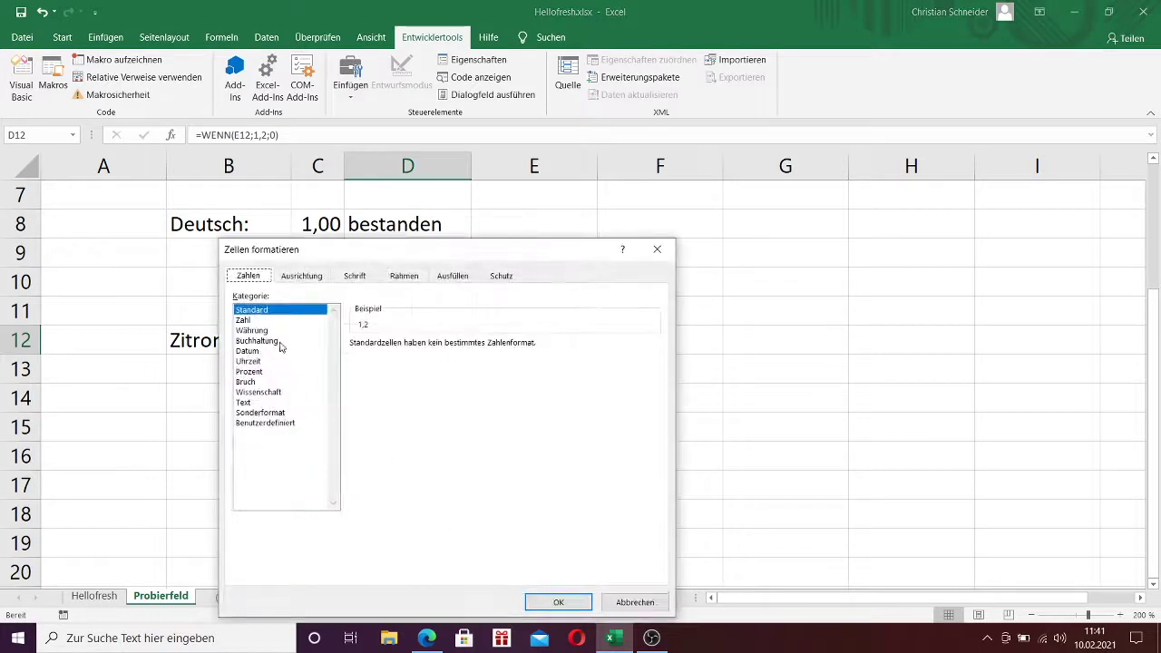
click(261, 332)
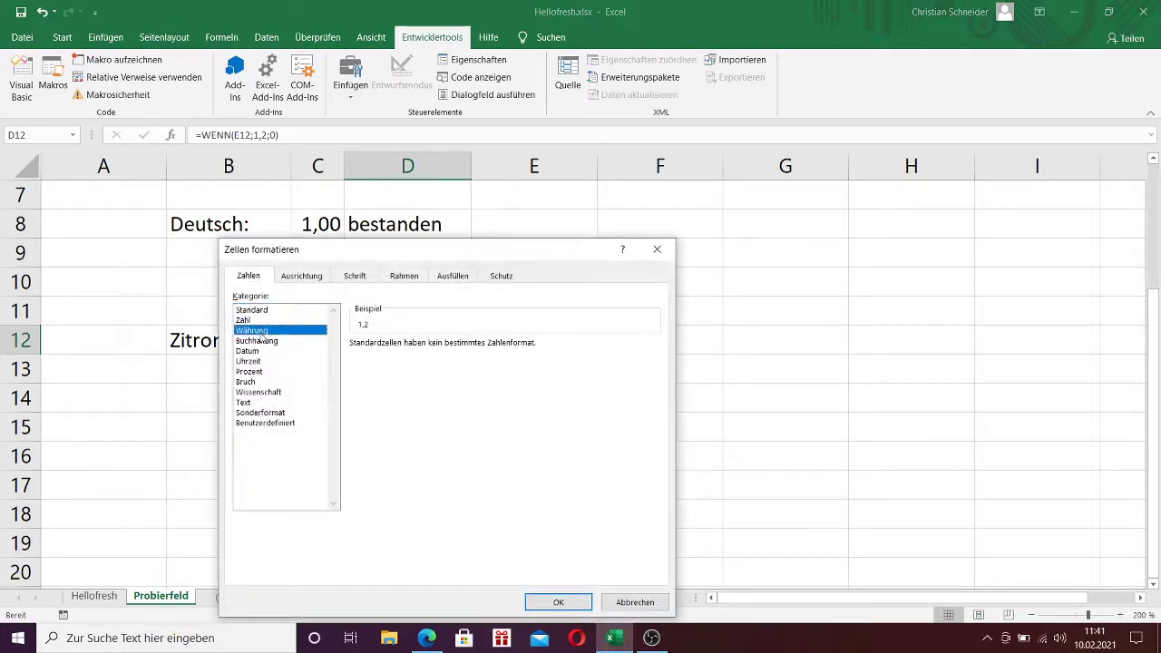
click(559, 603)
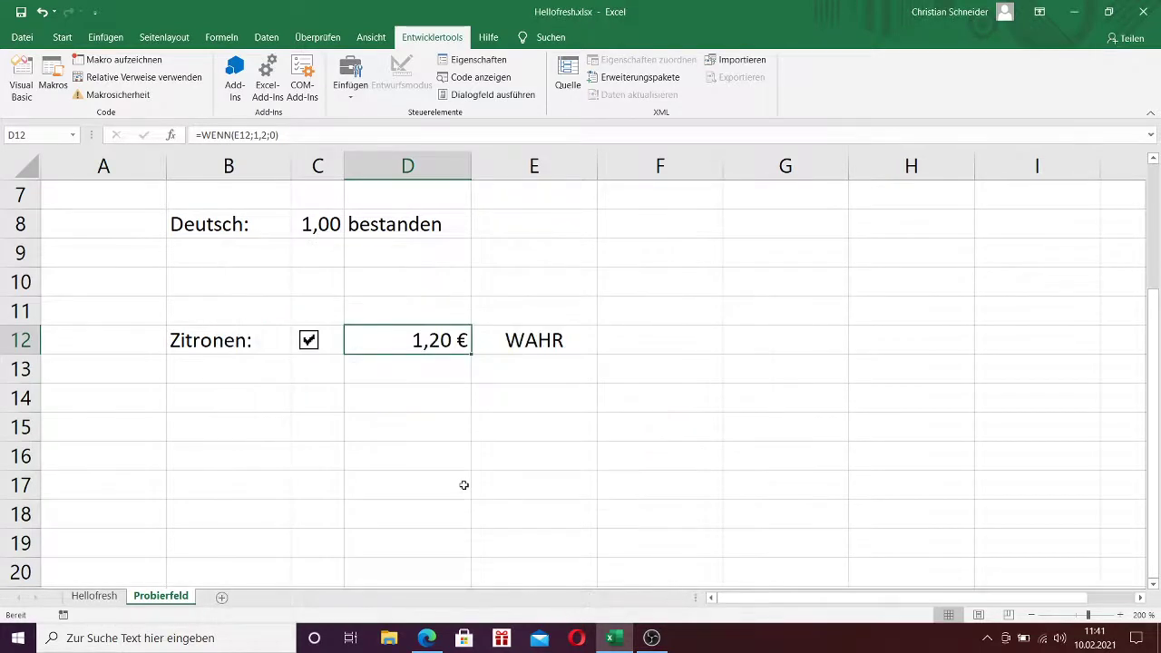
click(310, 342)
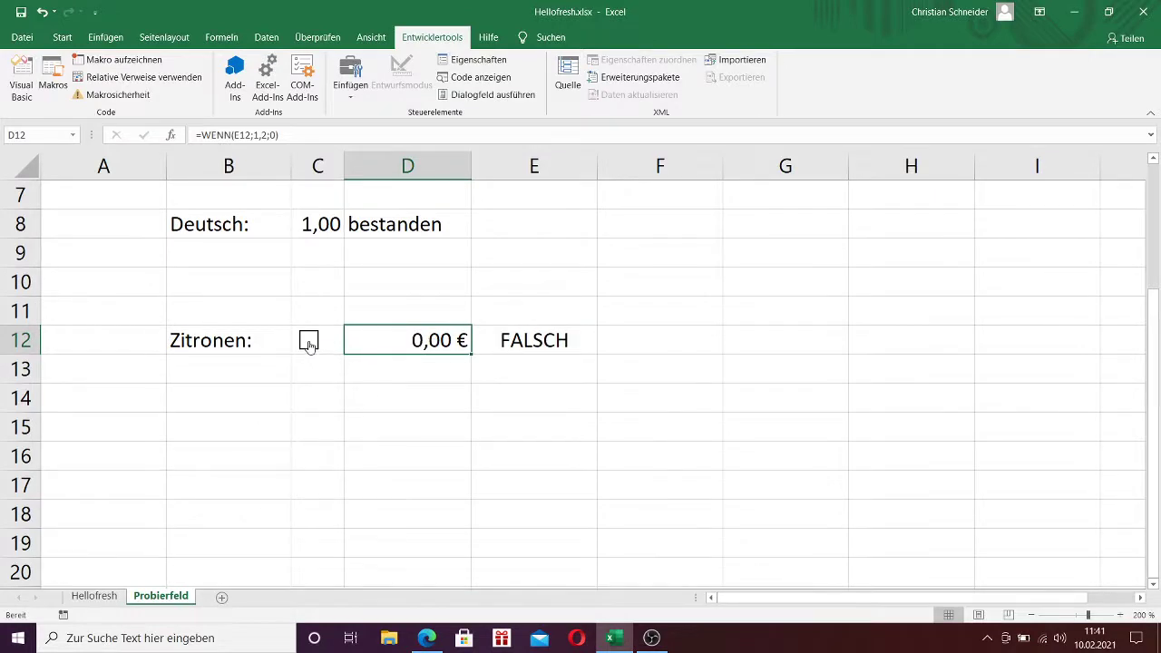
click(309, 342)
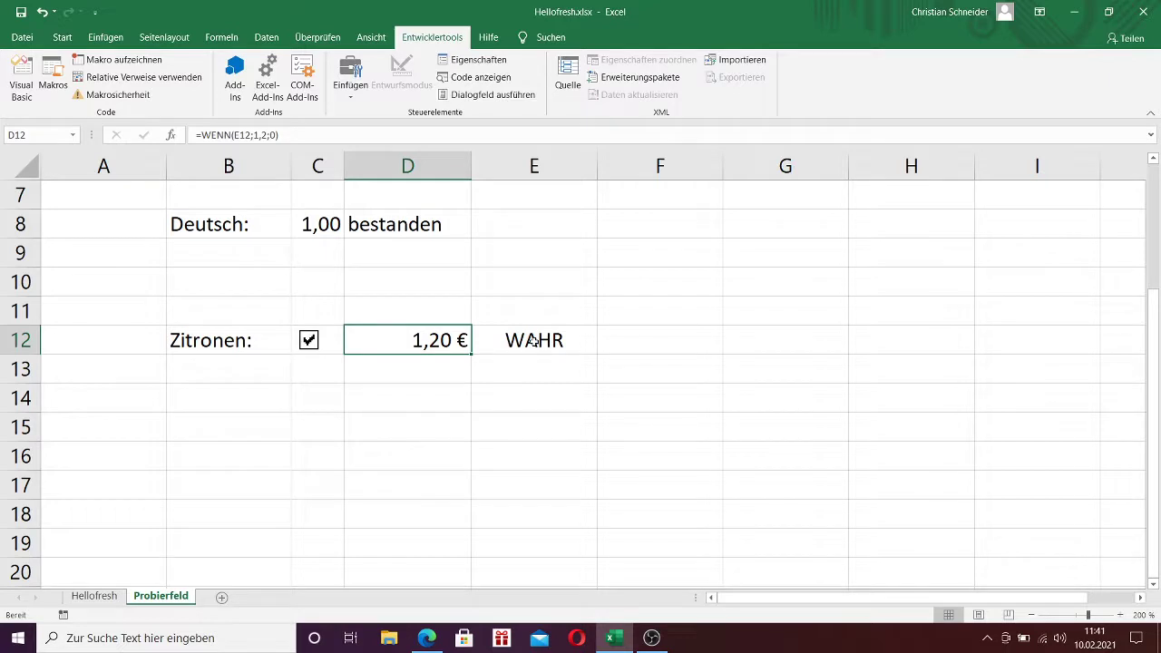
- Set E12's font to white, then toggle Zitronen to check, leaving it unticked
right_click(535, 343)
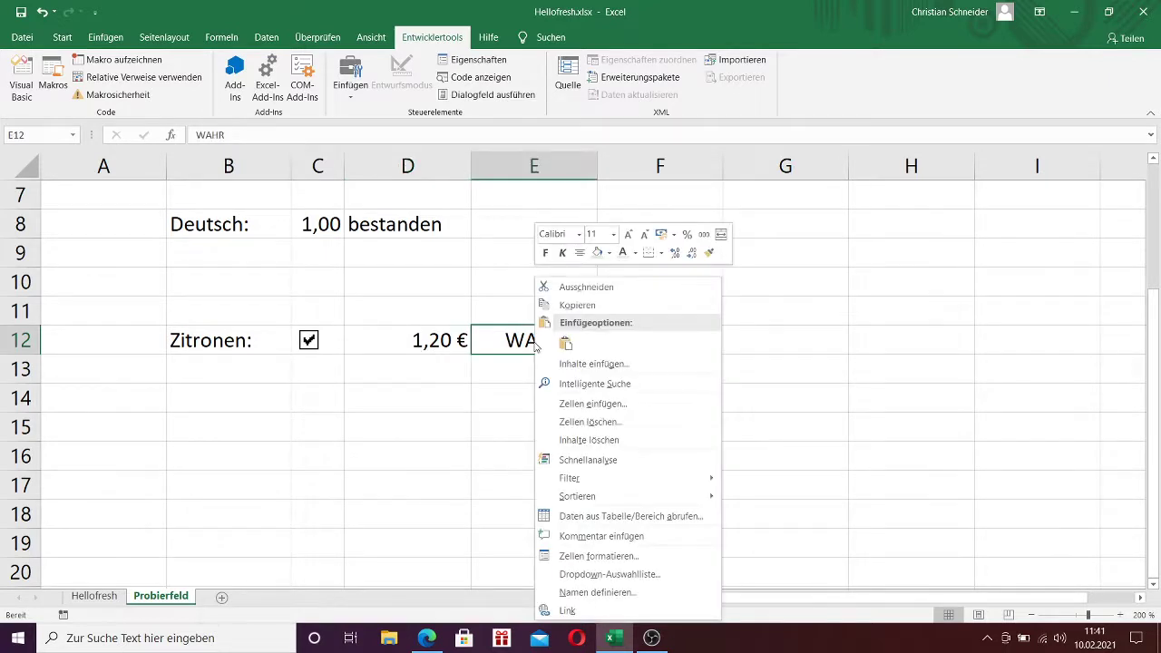
click(635, 253)
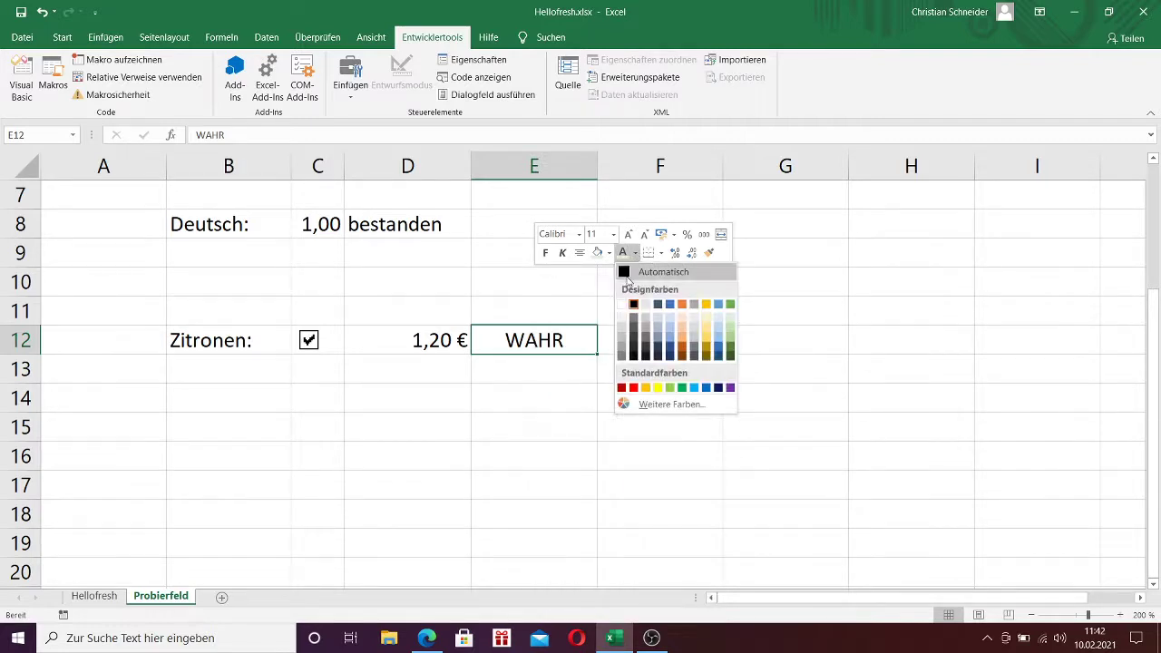
click(621, 306)
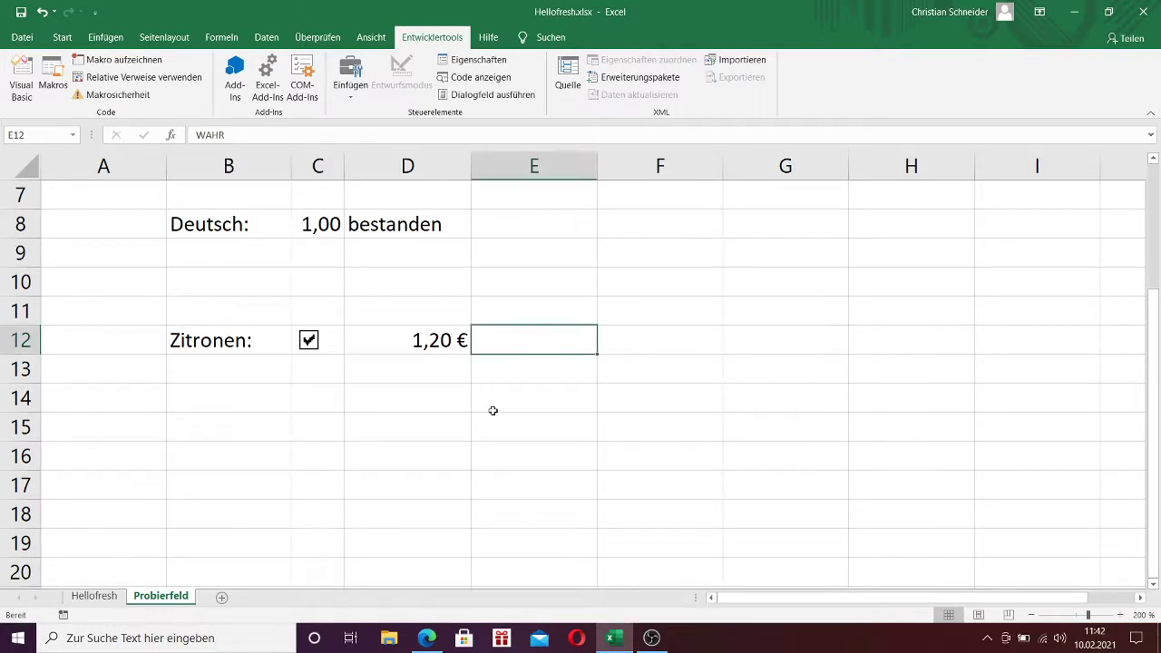
click(437, 393)
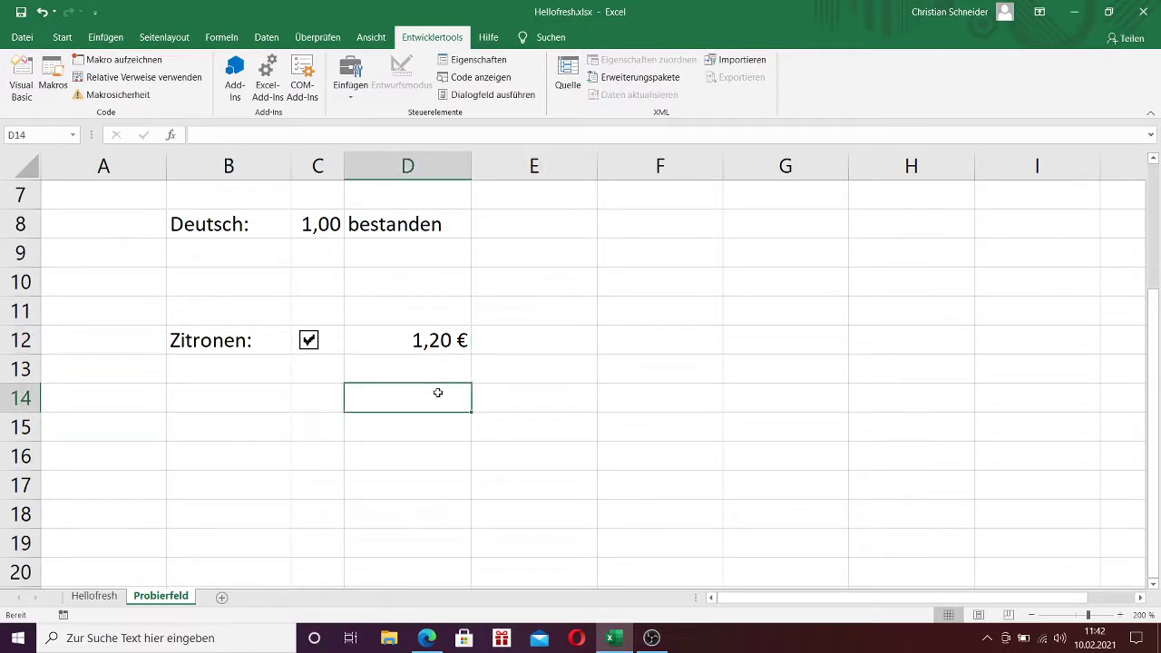
click(309, 346)
click(309, 346)
click(309, 347)
click(233, 398)
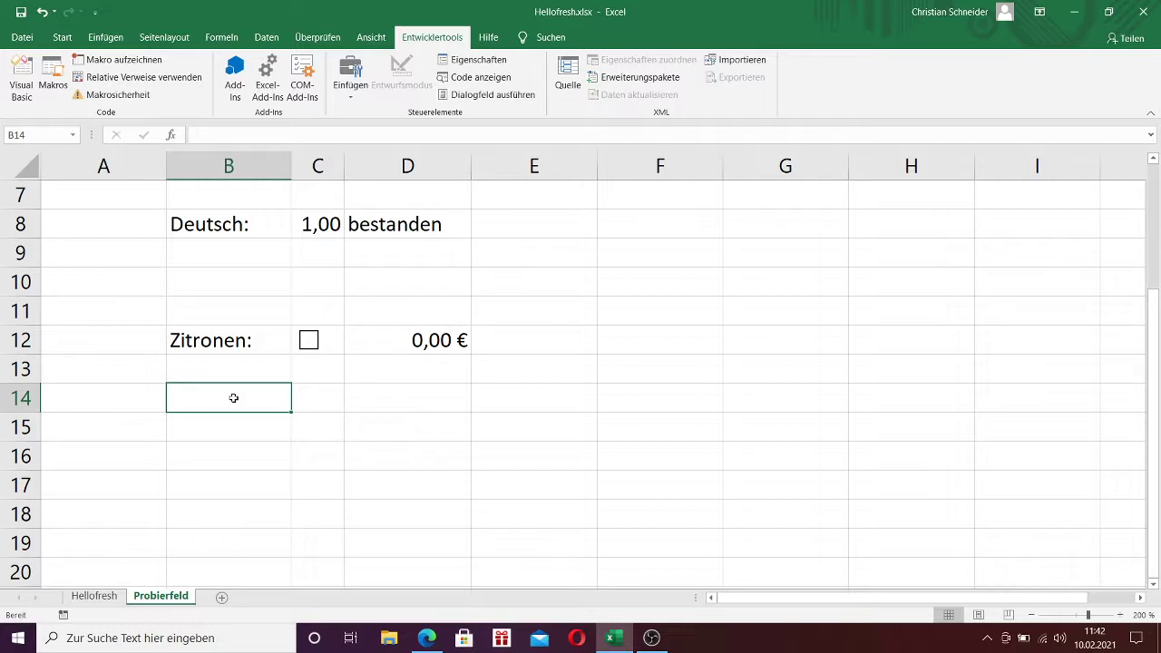
- Enter the label 'Gemüse:' in B14
text(Gem)
text(üs)
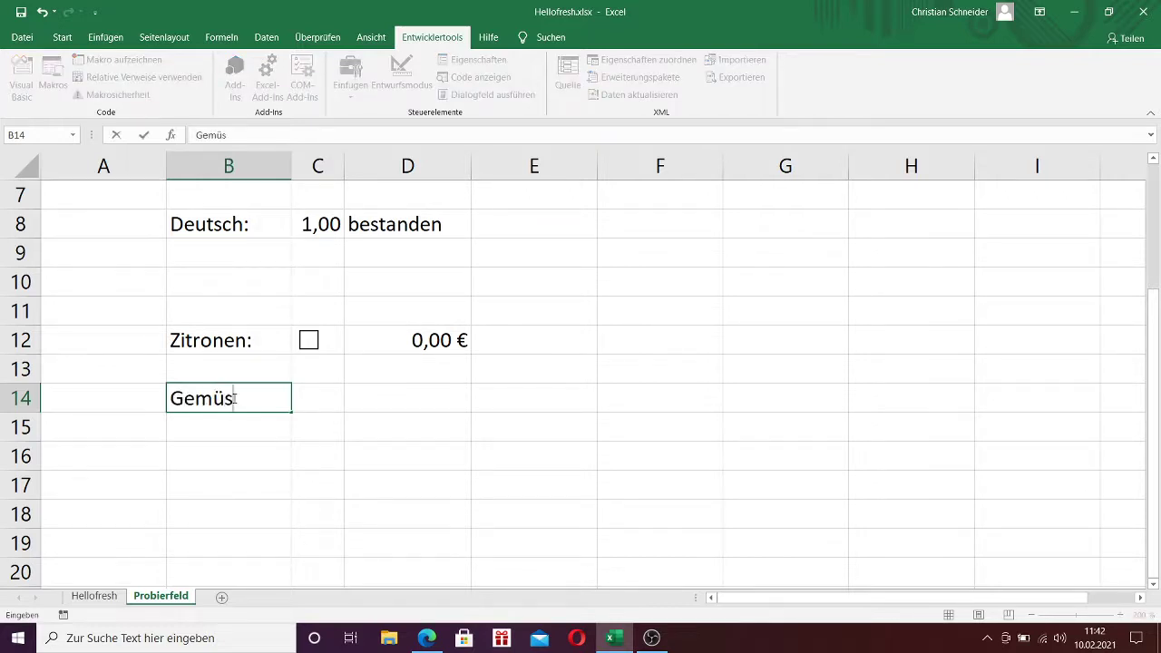
text(e:)
click(309, 340)
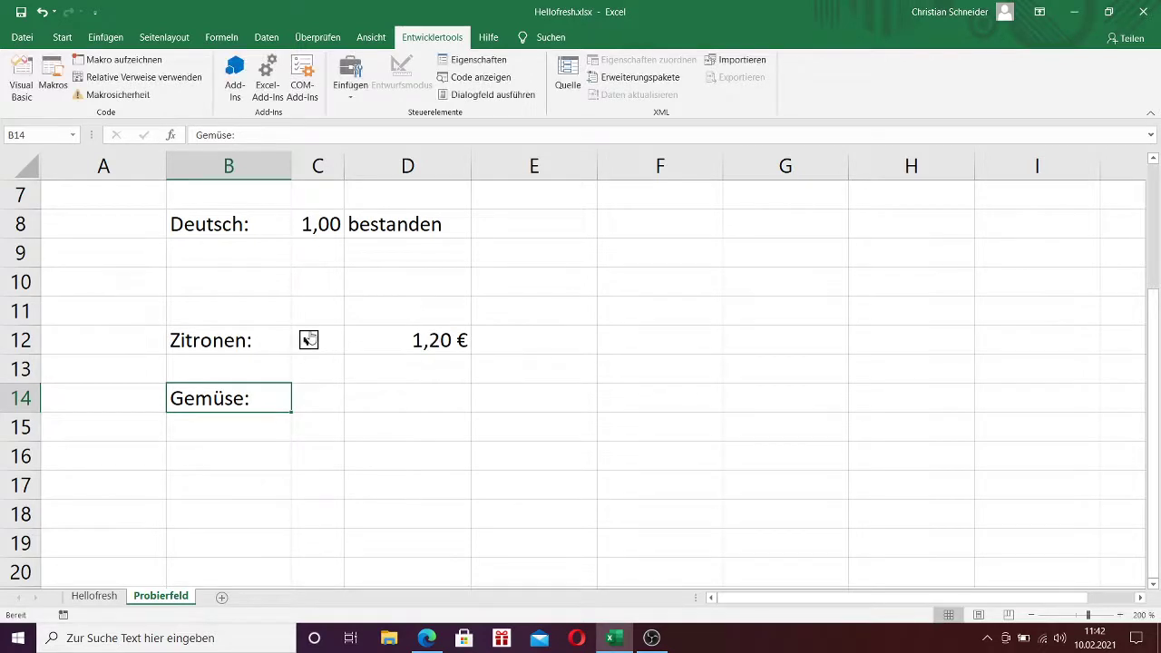
click(308, 340)
- Copy the Zitronen checkbox and paste the copy into C14
right_click(310, 340)
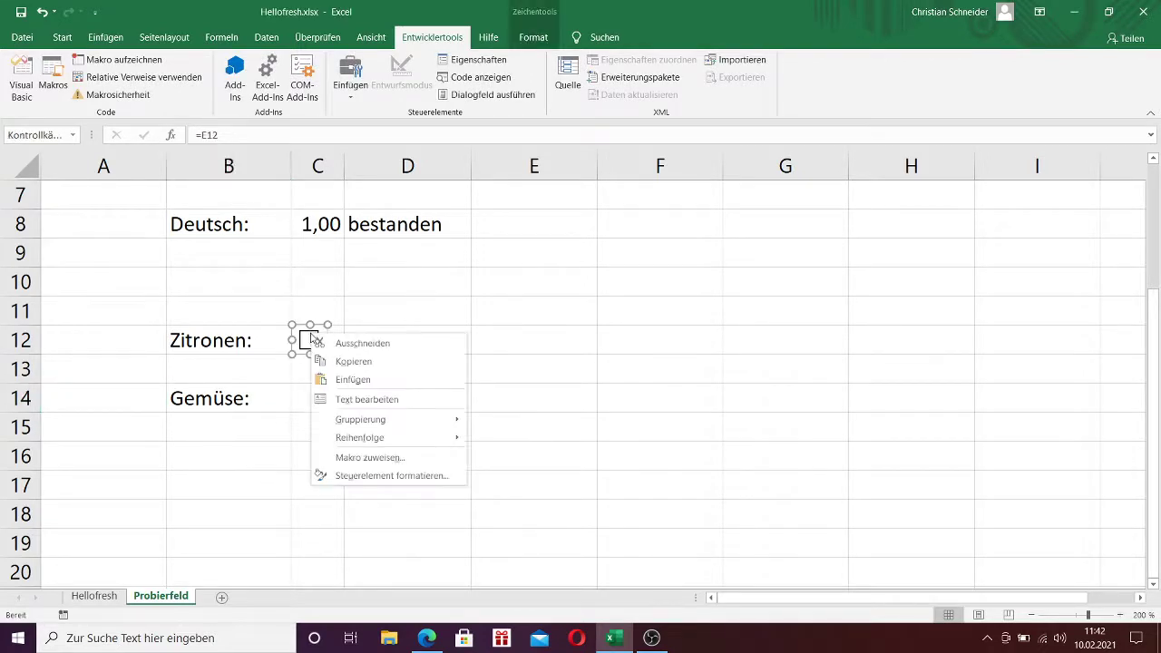
click(351, 363)
click(303, 390)
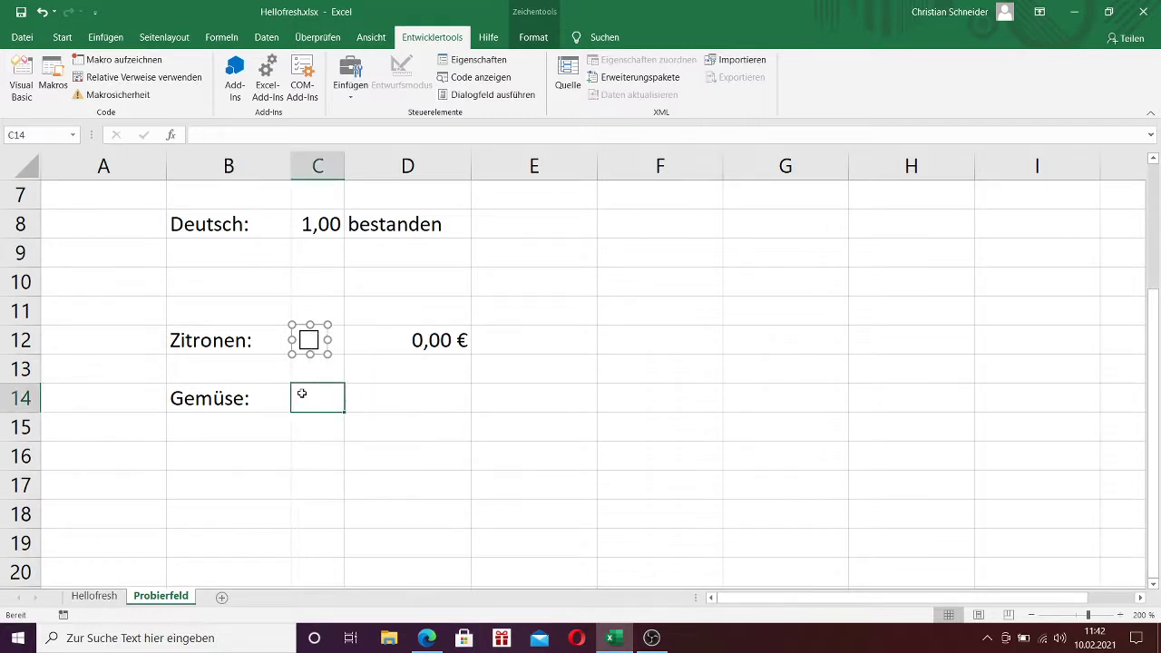
right_click(304, 398)
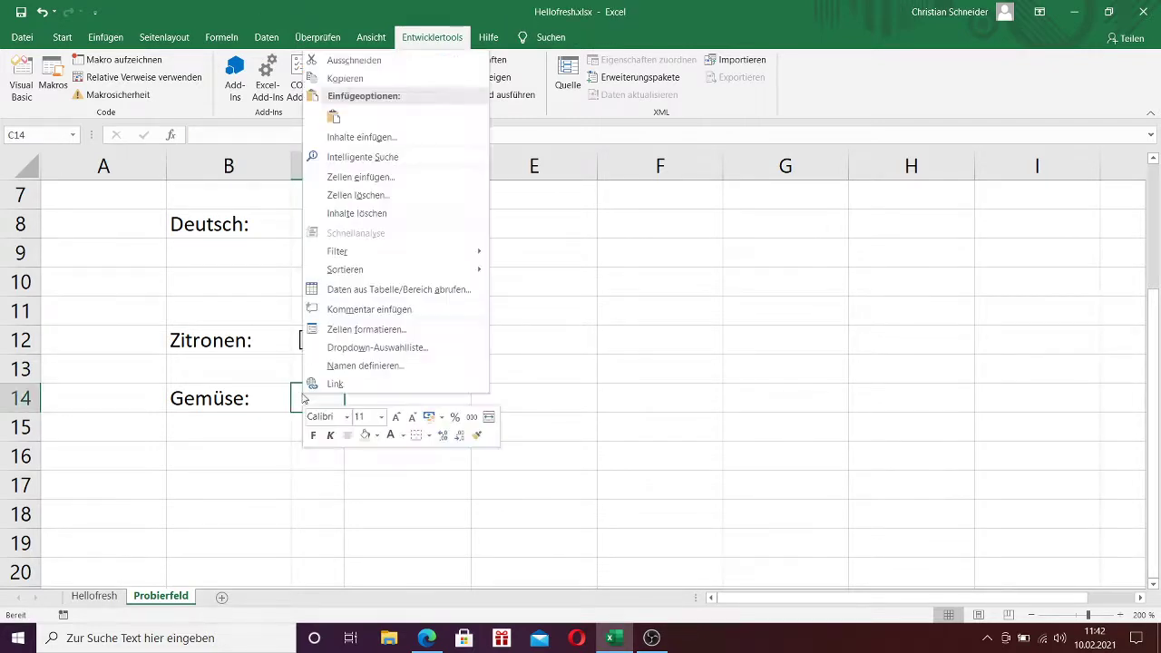
click(333, 117)
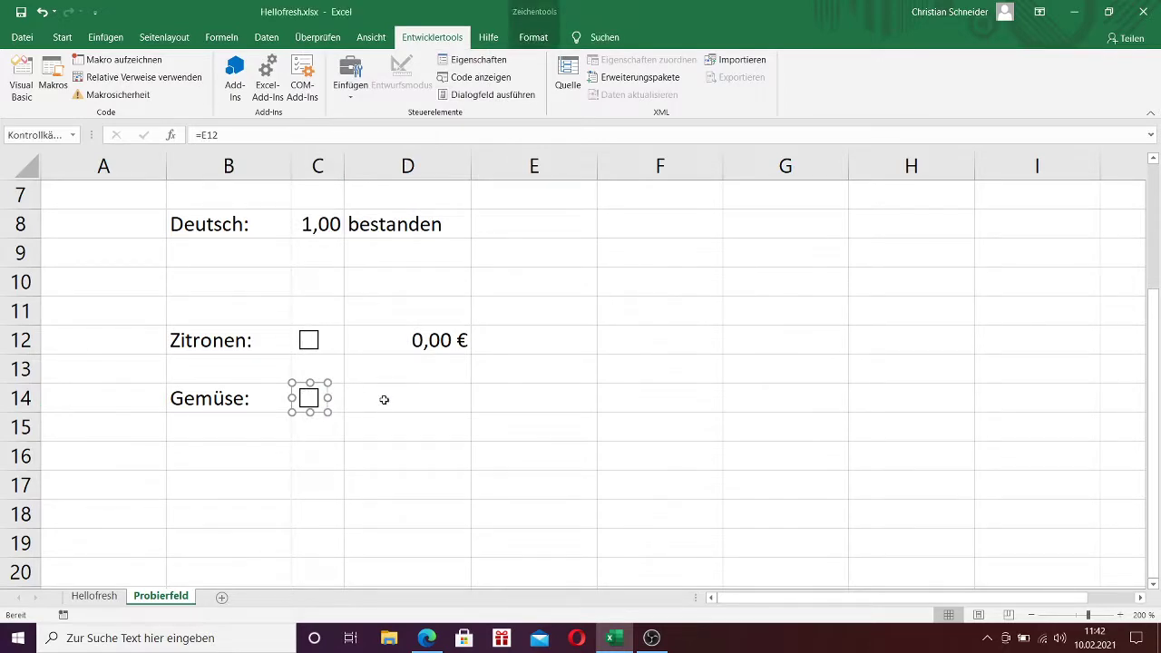
click(384, 400)
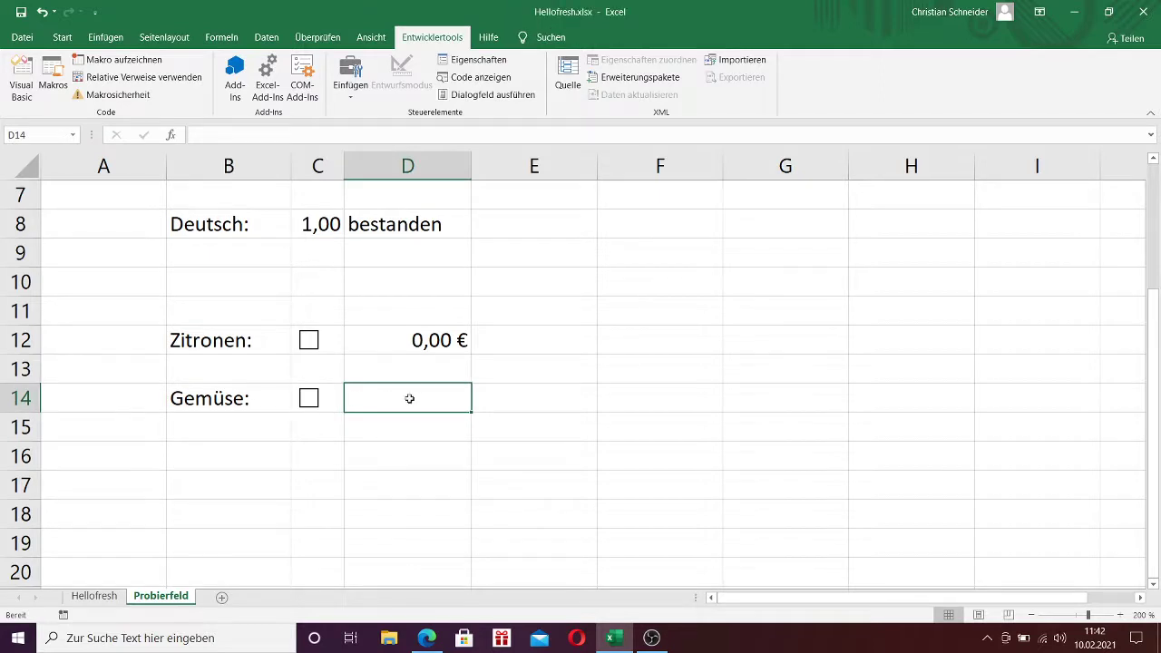
- Change the Gemüse checkbox's cell link from E12 to E14 and test it
right_click(309, 400)
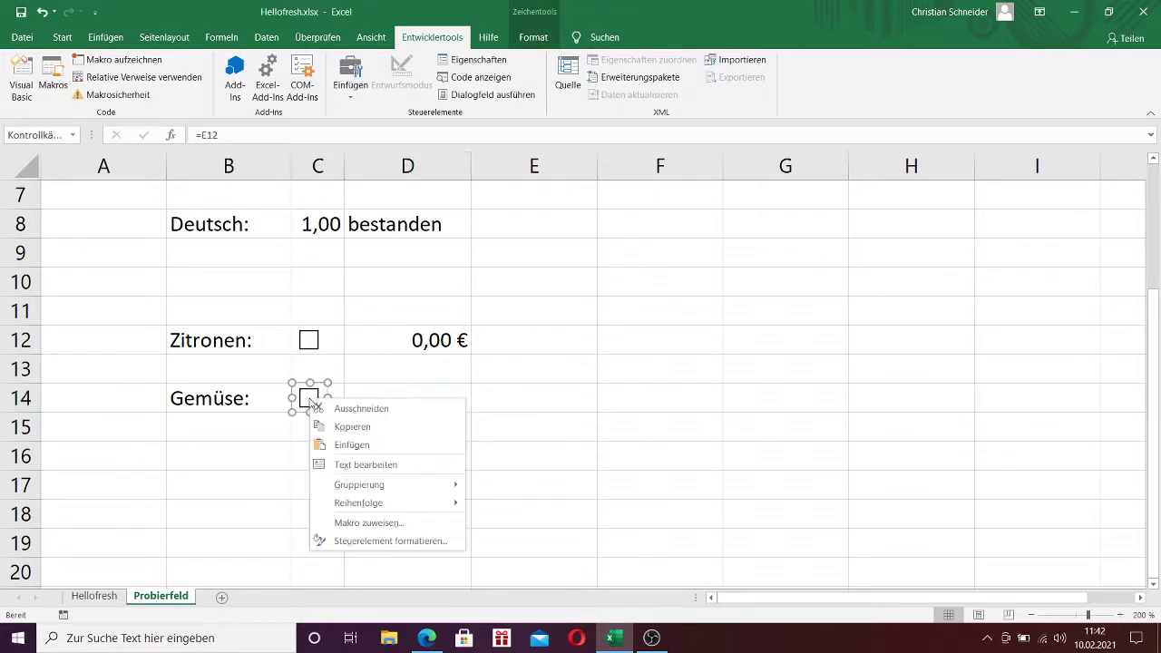
click(361, 541)
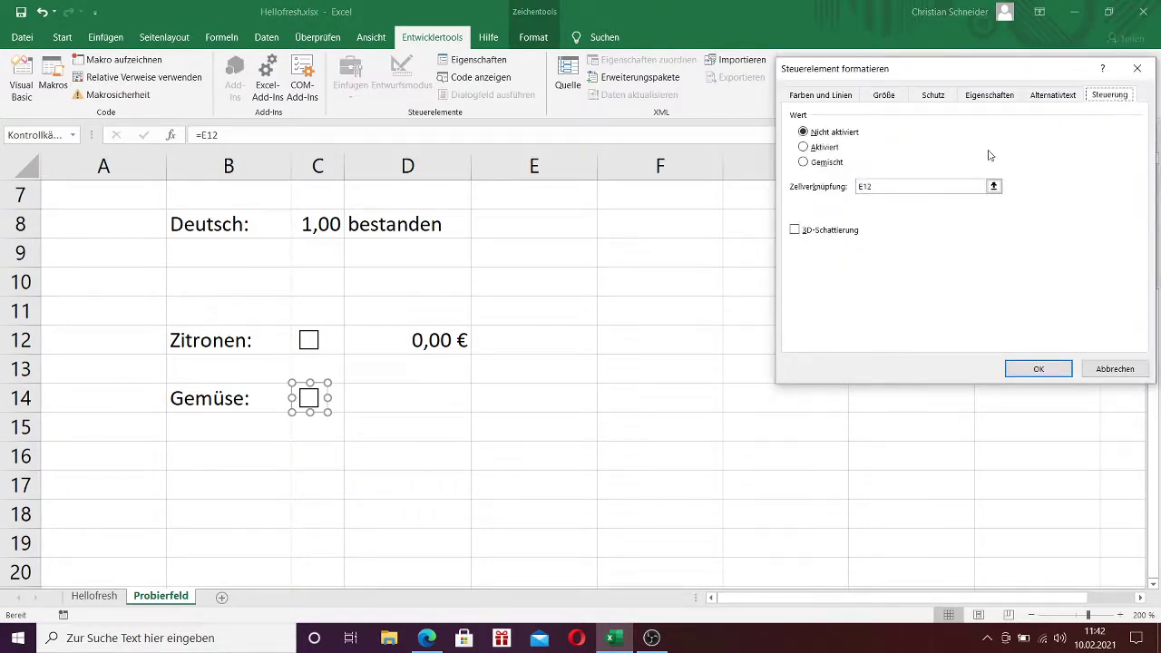
click(887, 188)
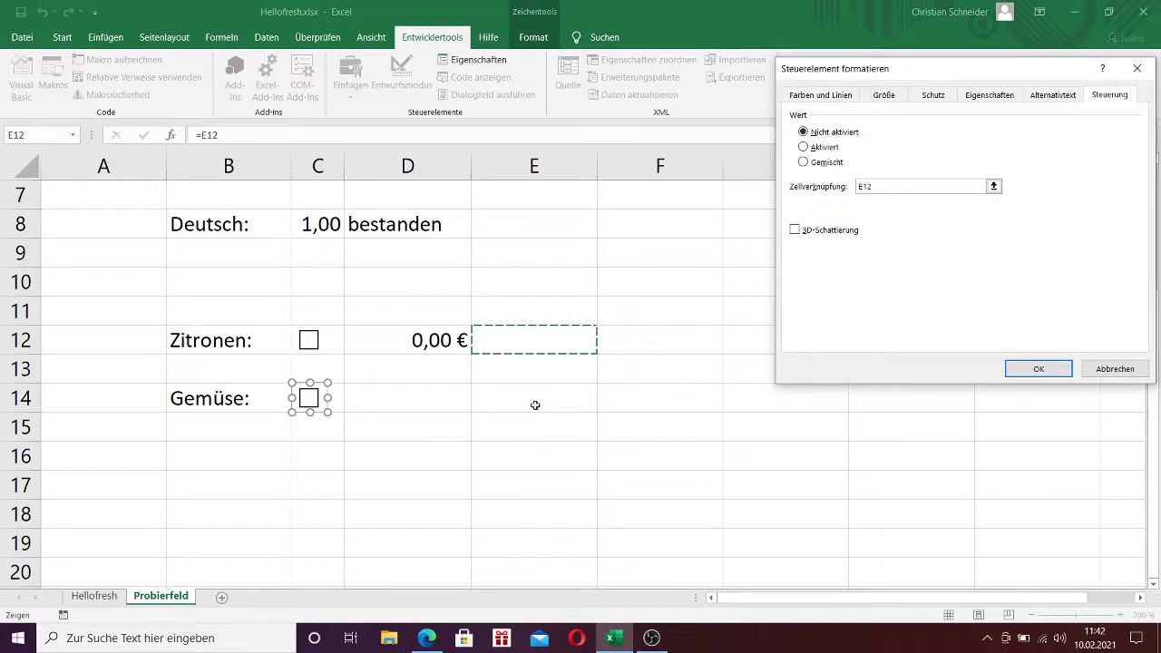
click(874, 186)
key(BackSpace)
text(4)
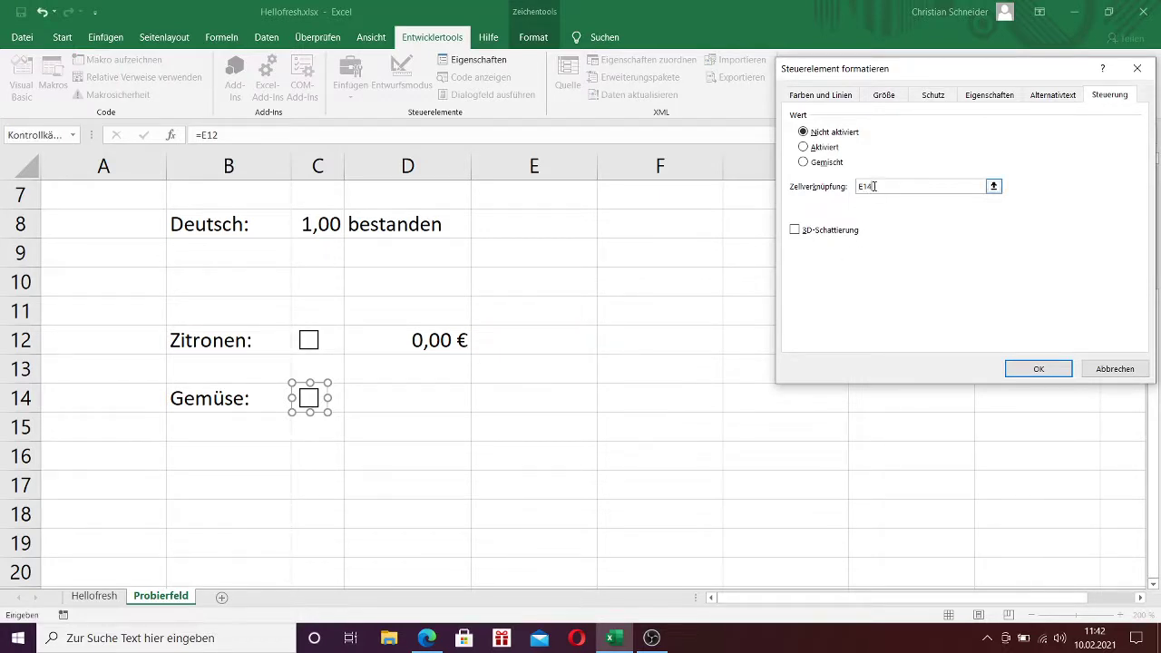
click(1040, 370)
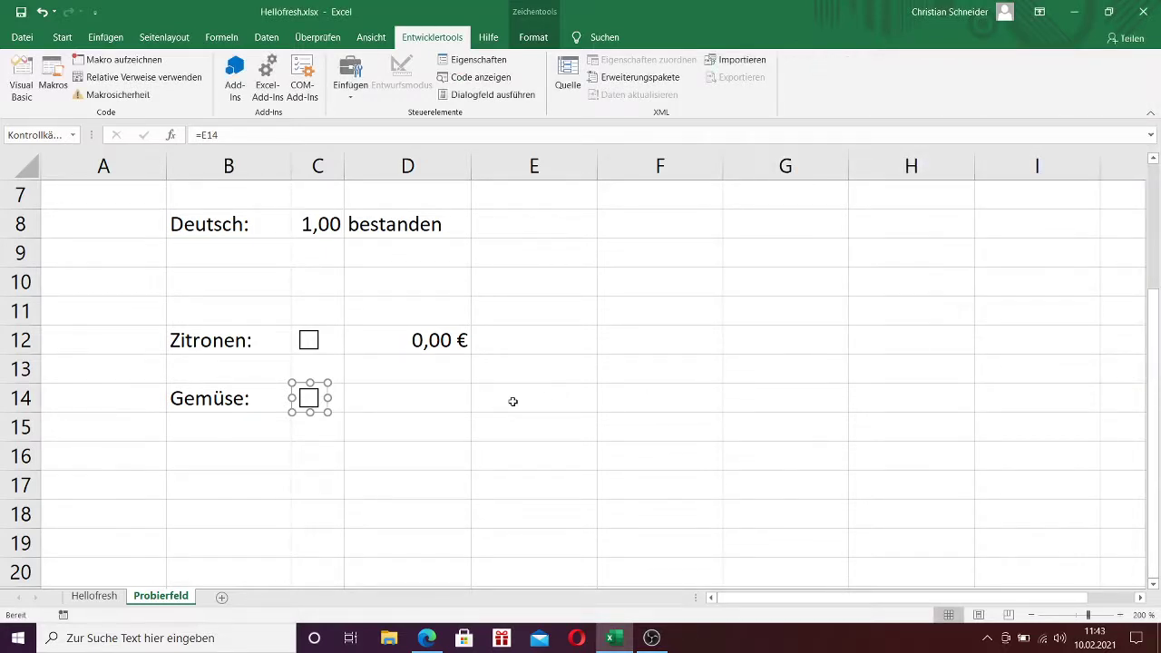
click(332, 448)
click(309, 400)
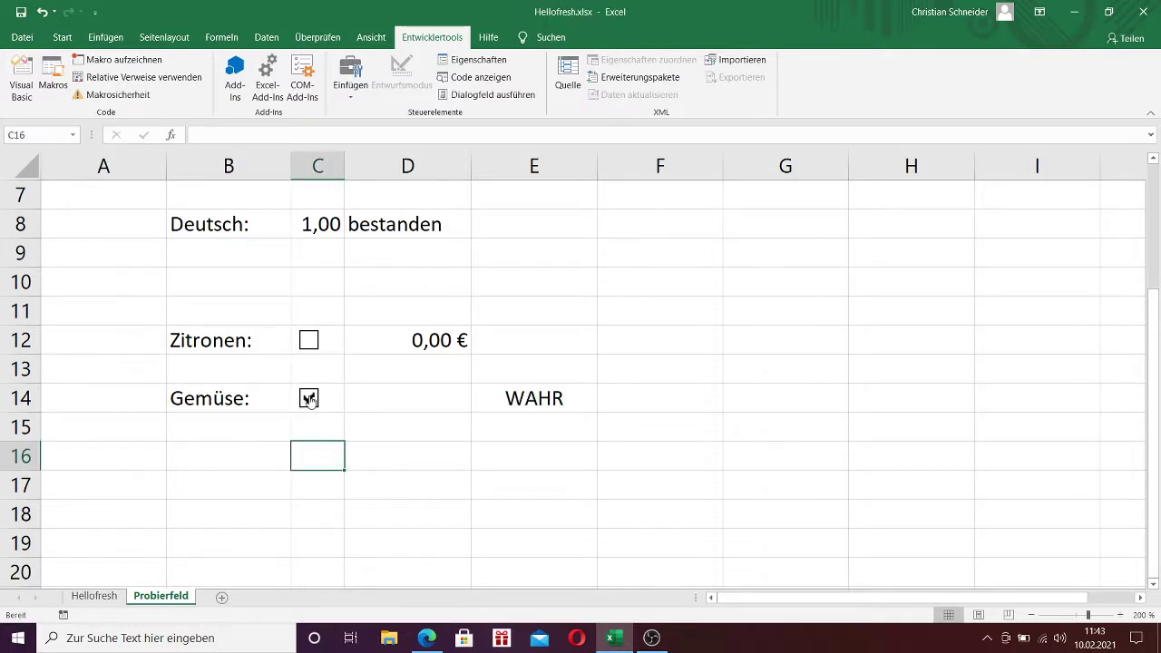
click(309, 400)
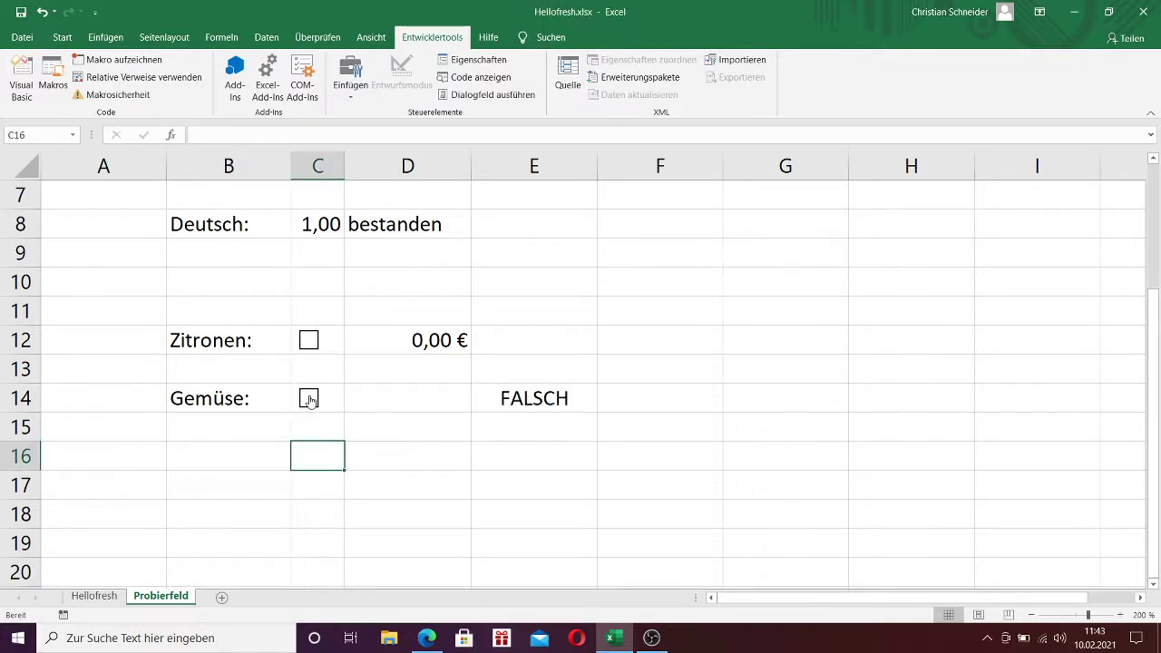
- Give E14 white font so its FALSCH value is hidden
click(578, 398)
right_click(580, 400)
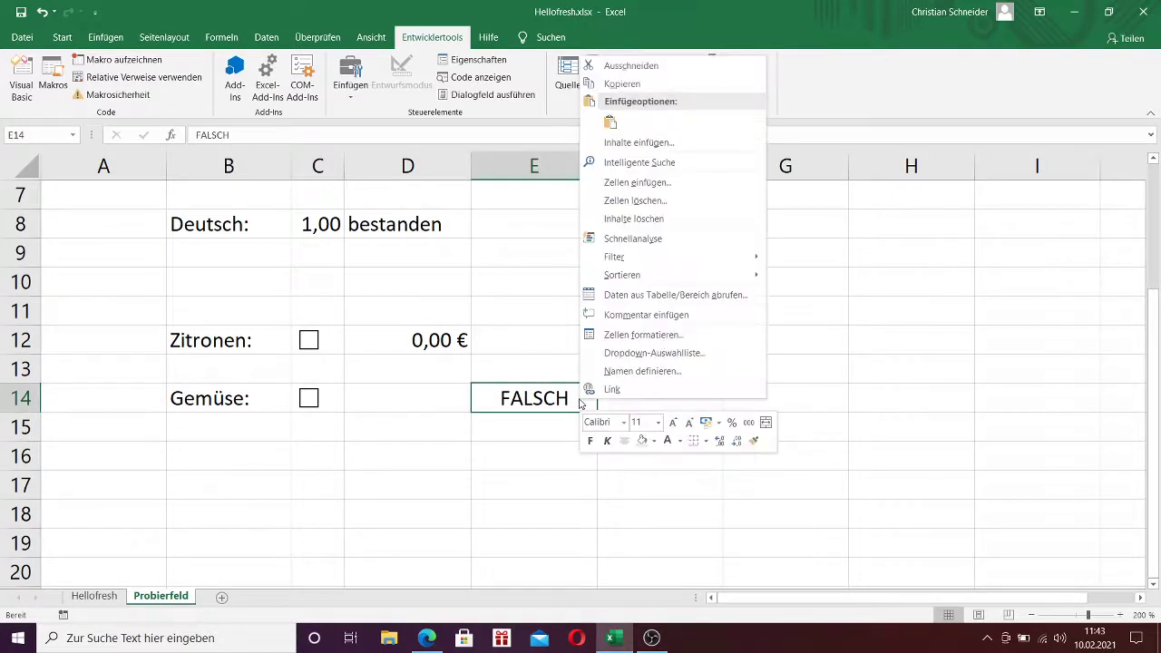
click(668, 441)
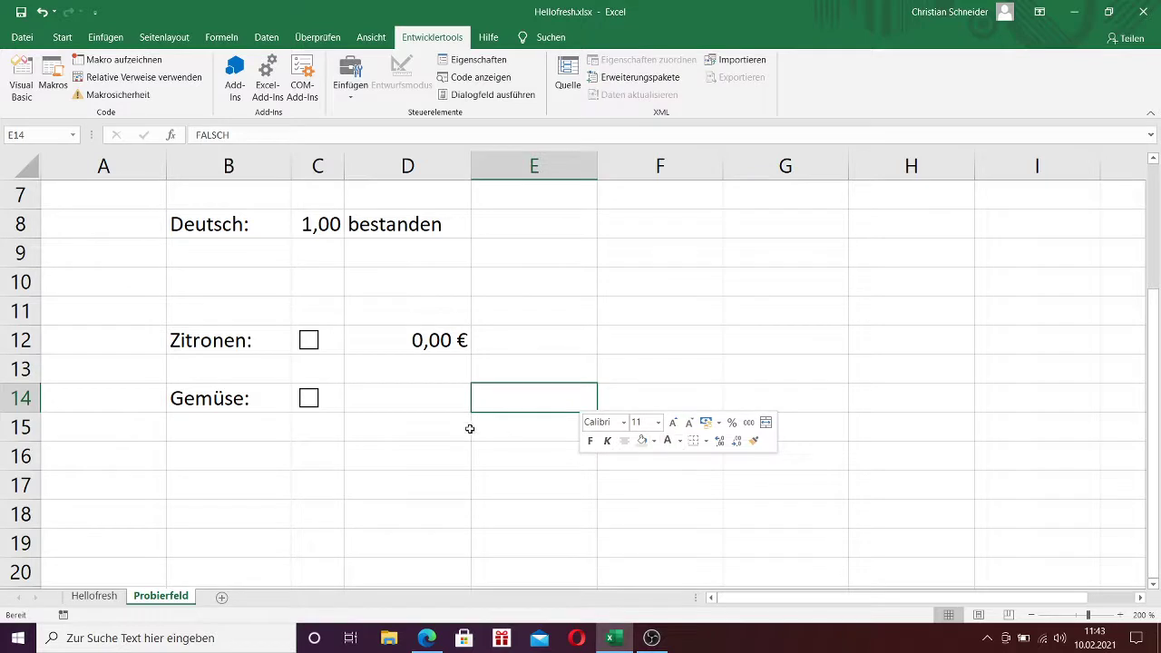
click(435, 405)
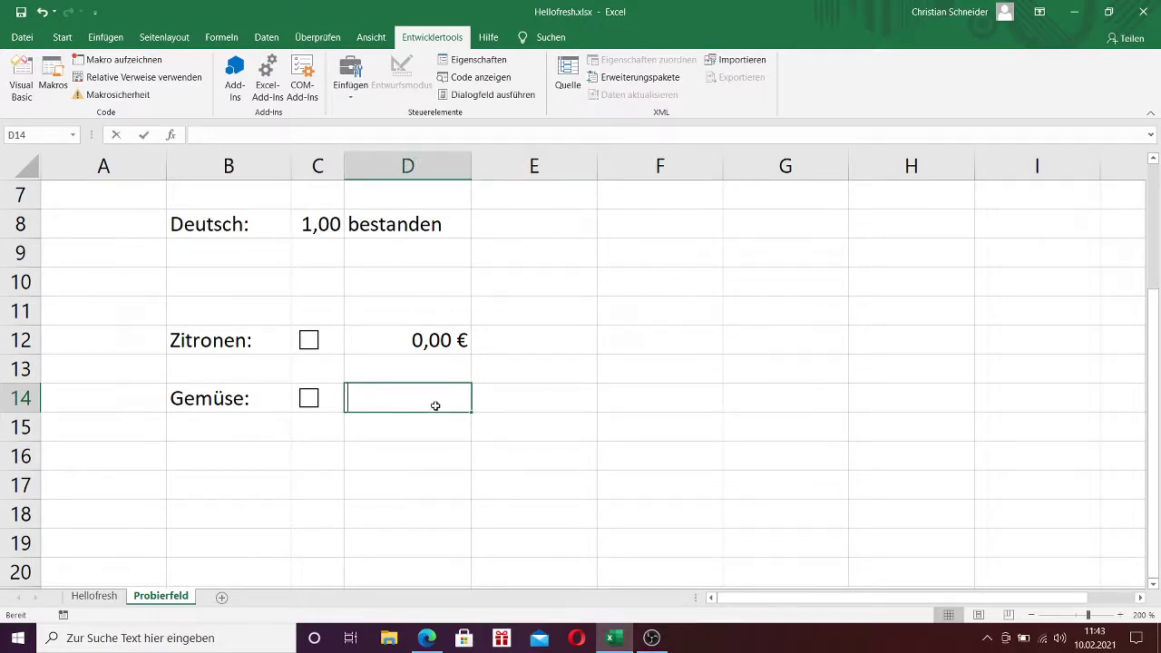
- Enter =WENN(E14;3,4;0) in D14 and test it by toggling Gemüse and Zitronen
text(=WENN)
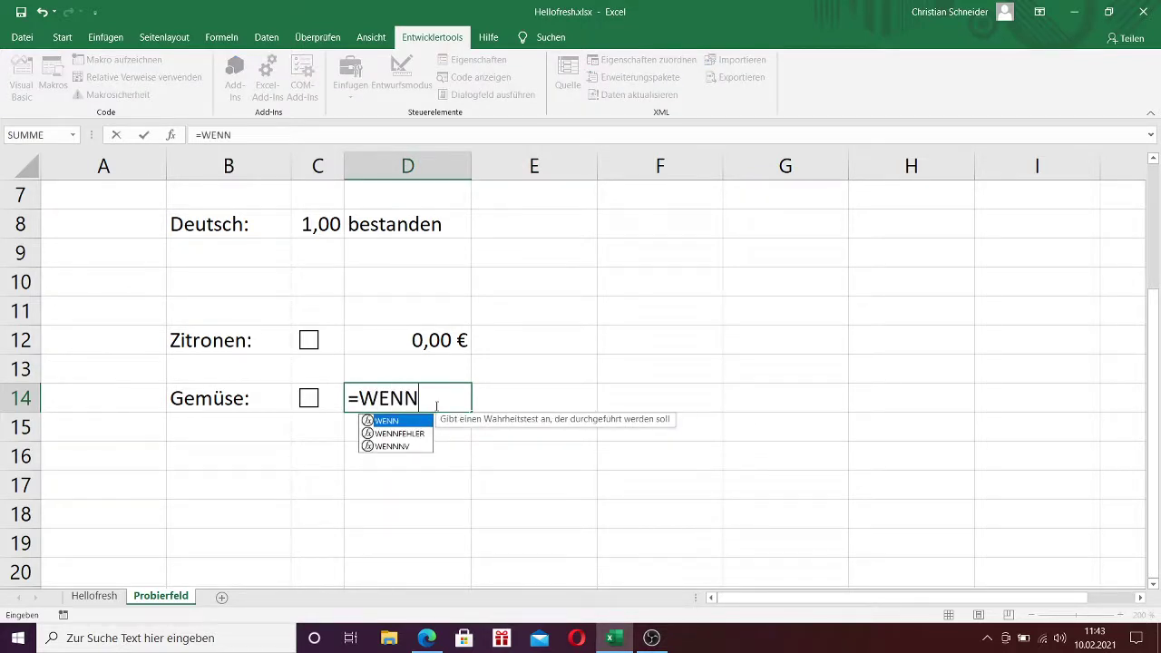
text(()
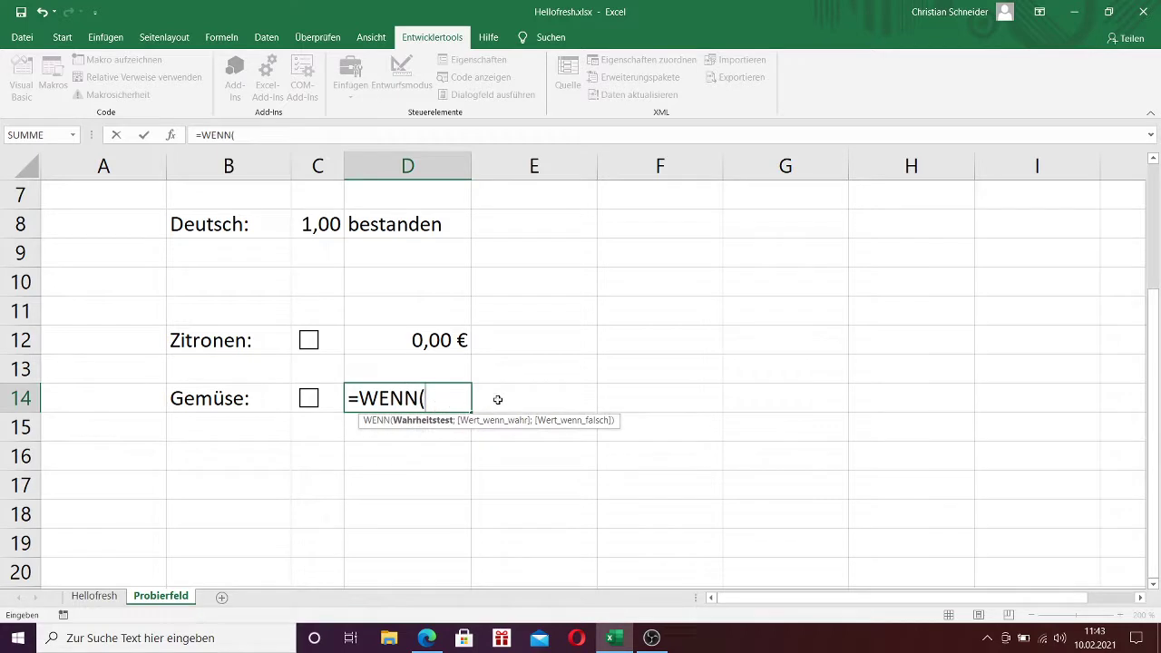
click(541, 399)
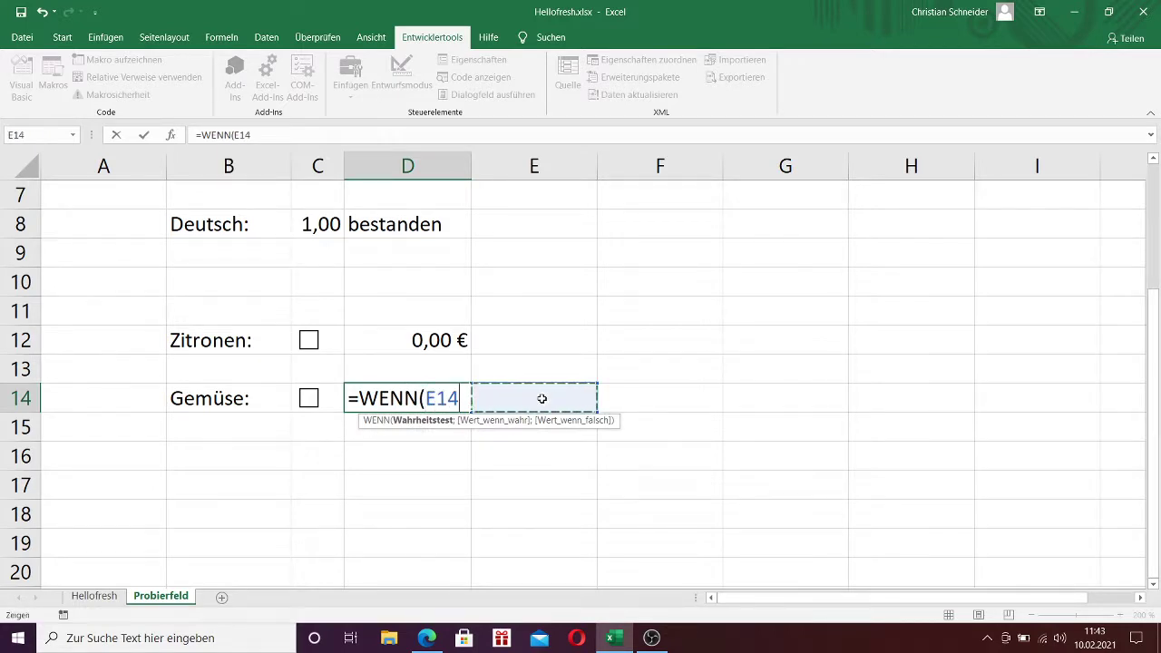
text(;)
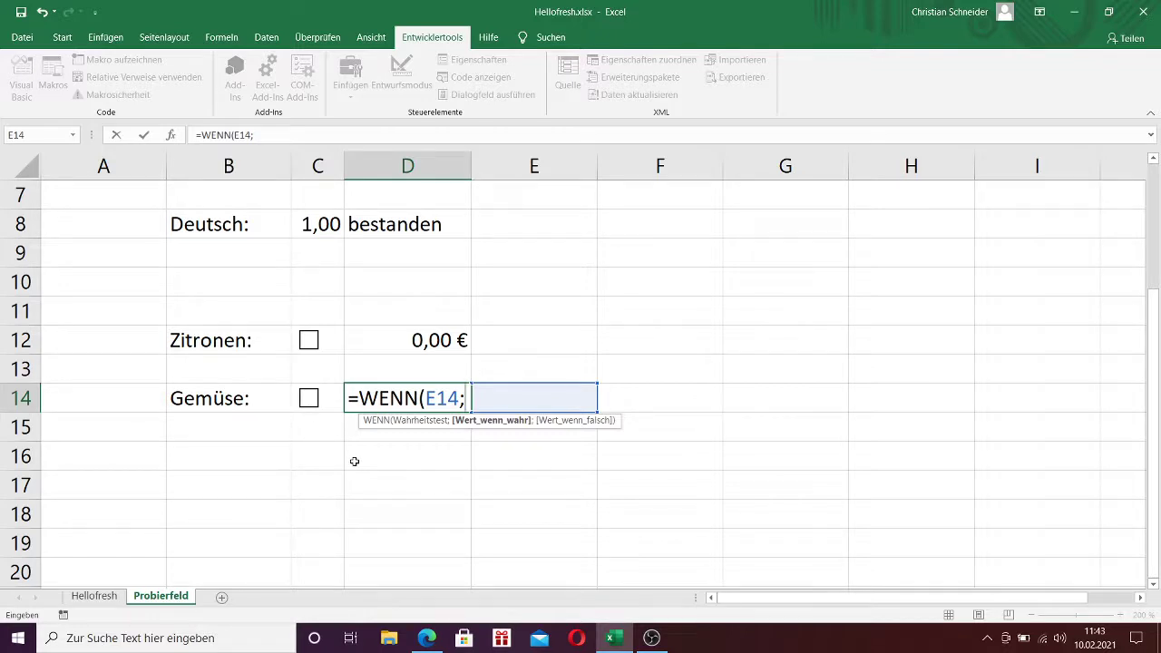
text(3,4)
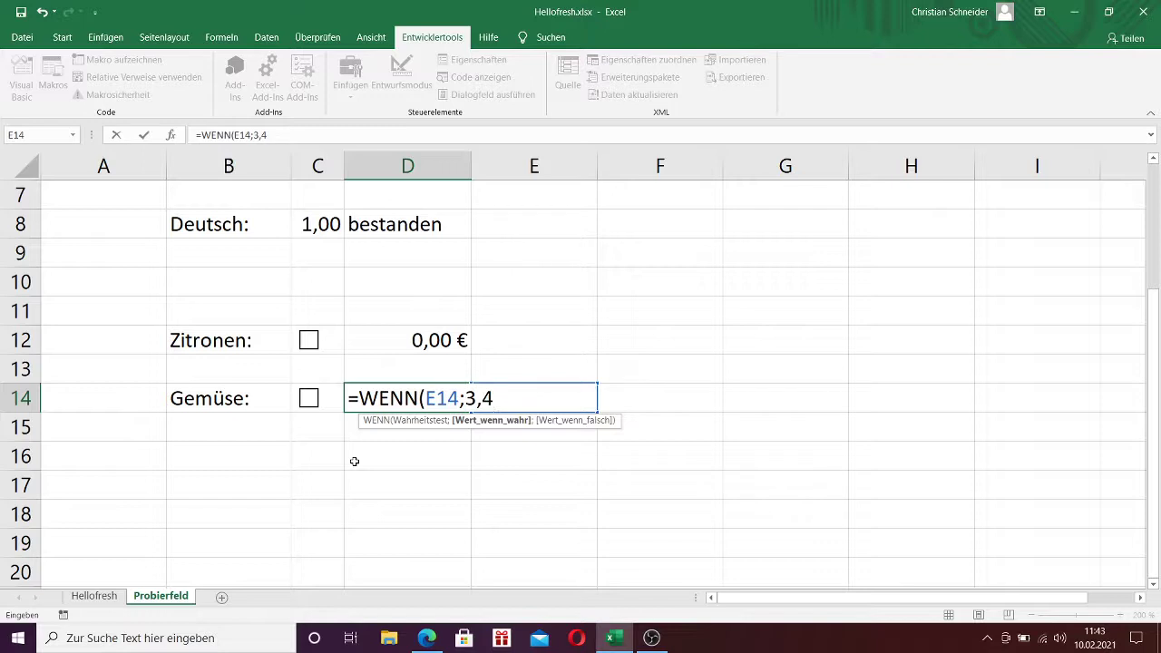
text(;0)
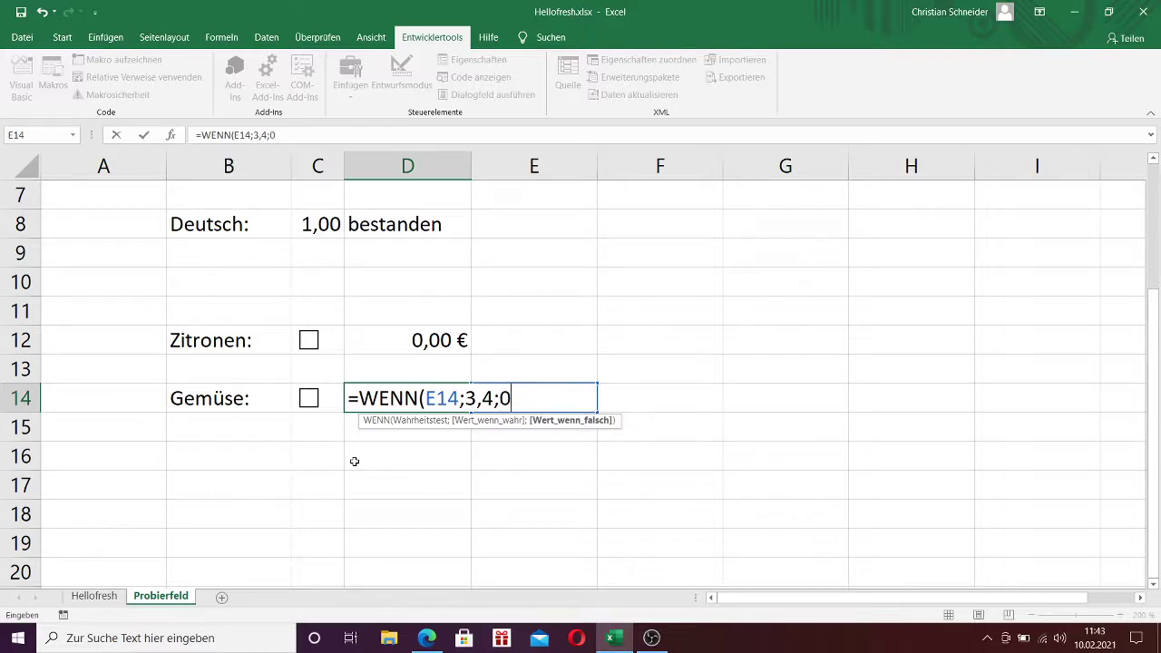
text())
key(Return)
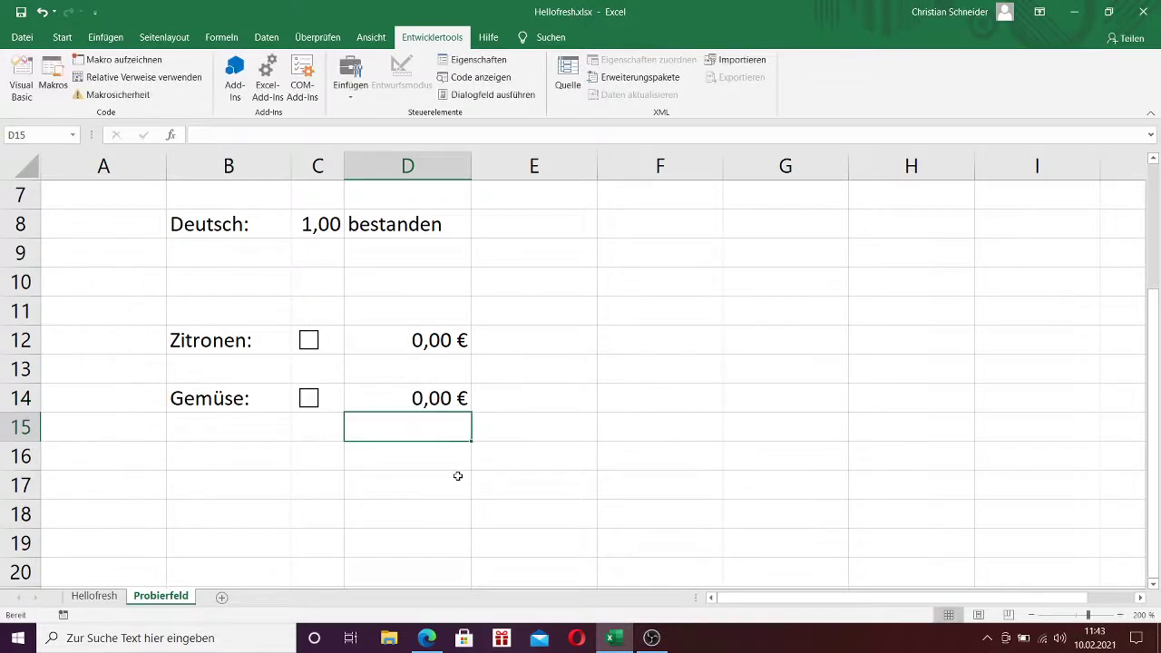
click(307, 405)
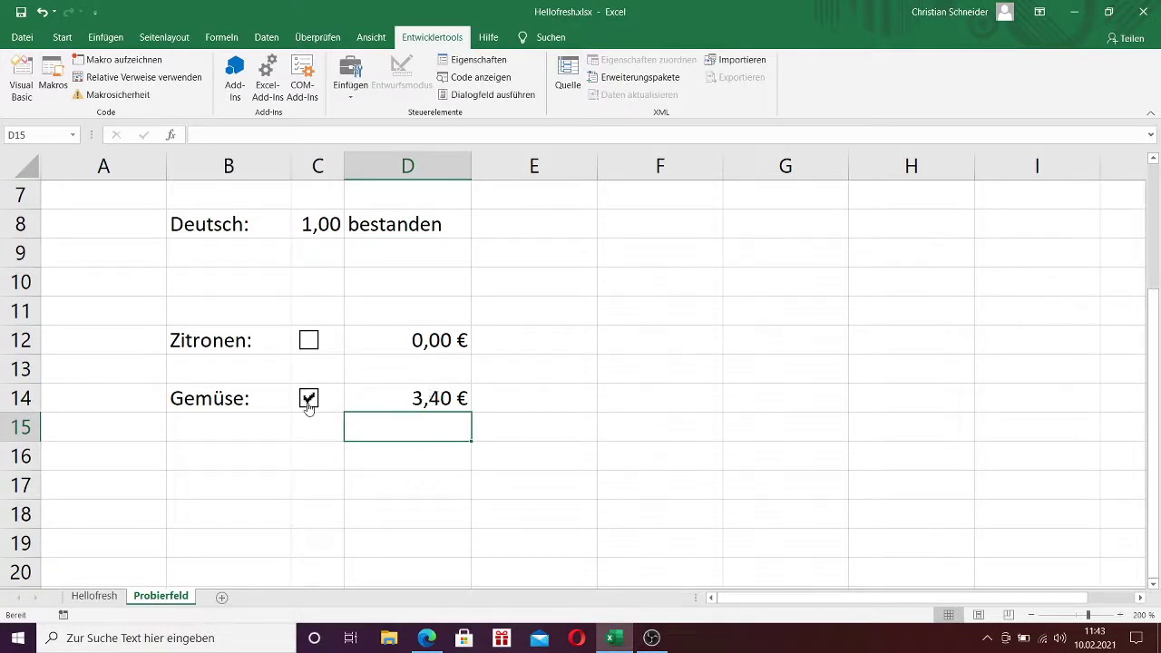
click(307, 345)
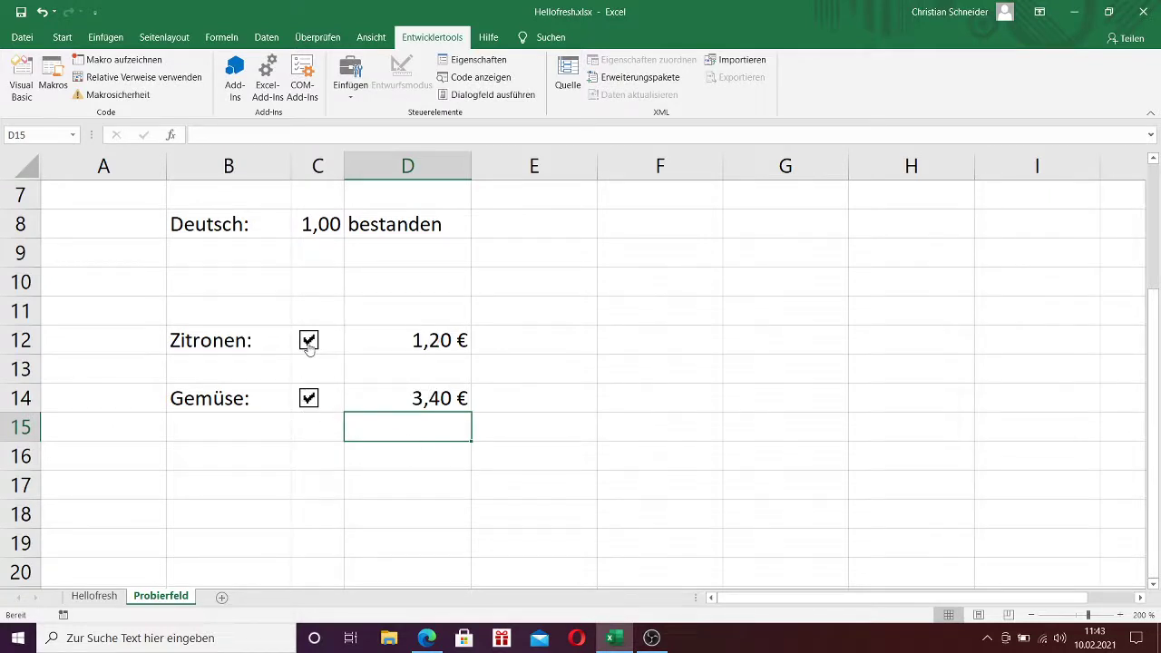
click(308, 405)
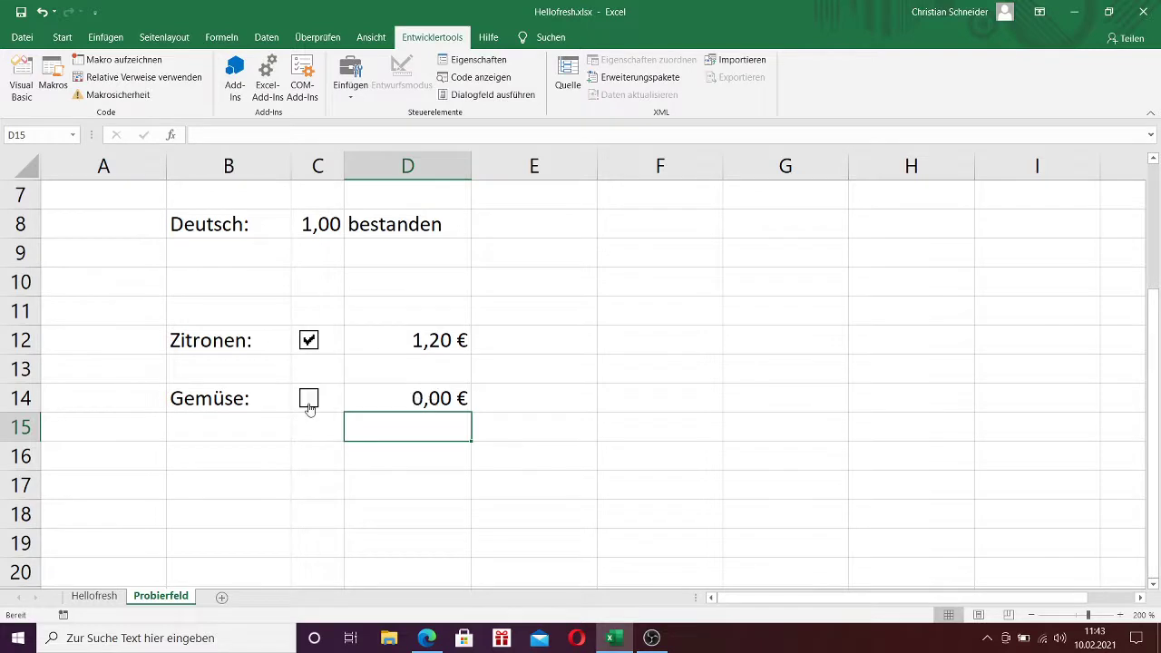
click(237, 454)
- Label B16 'Gesamt:' and enter =SUMME(D12:D14) in D16, showing 4,60 € with Gemüse ticked
text(G)
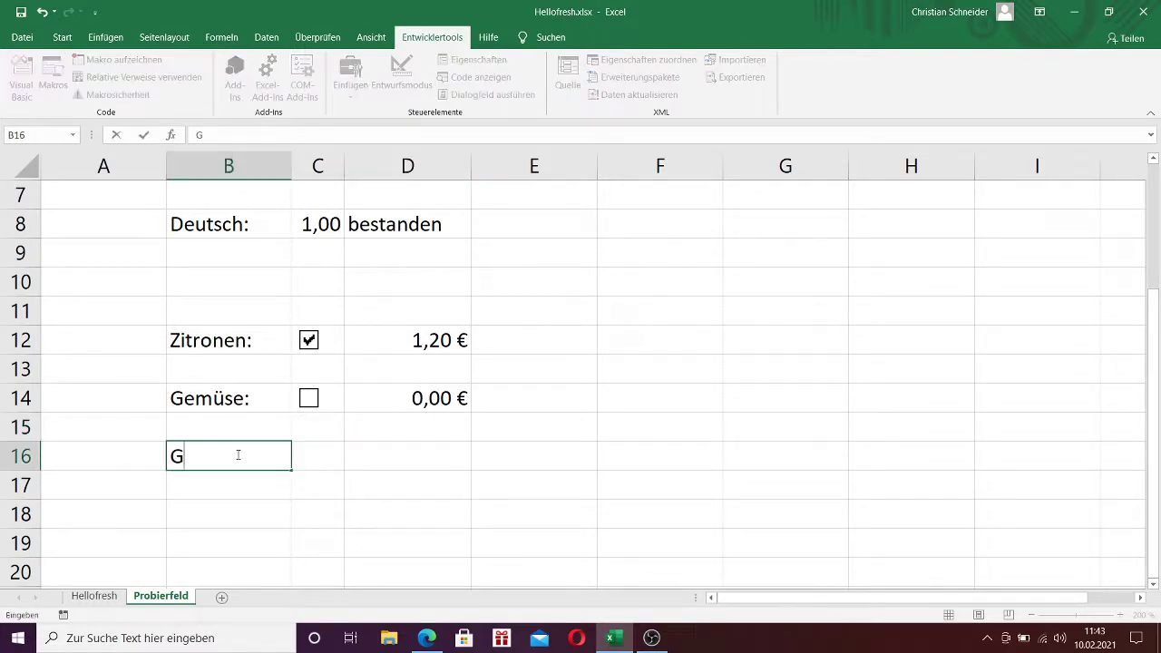
text(esamt:)
click(426, 454)
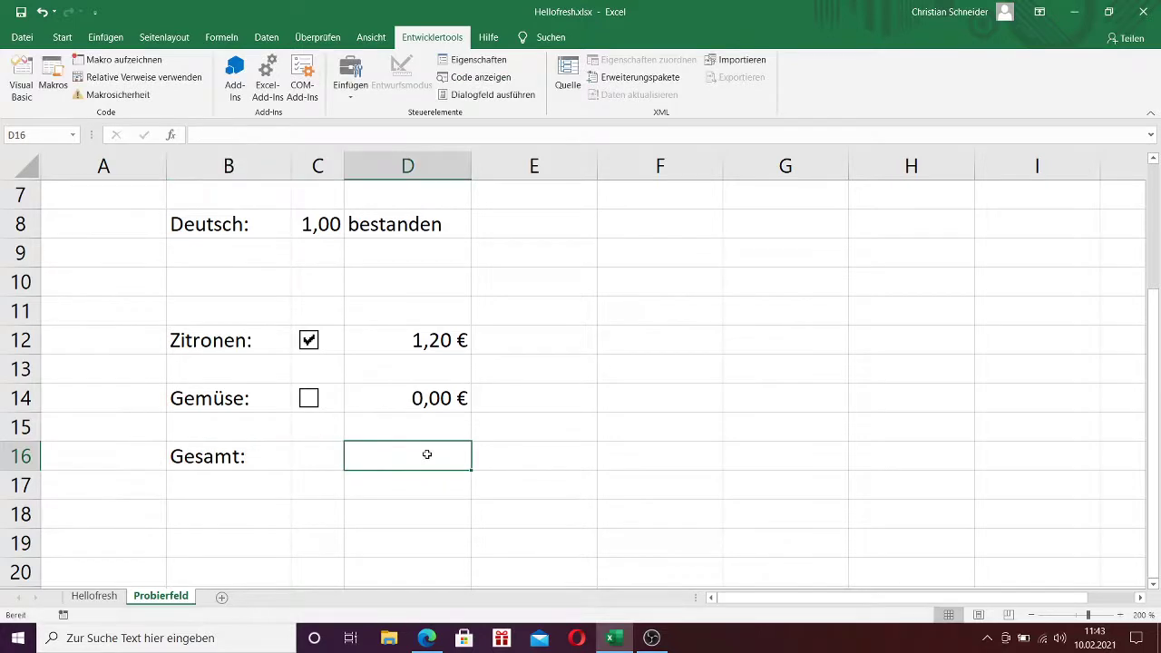
double_click(426, 454)
text(=S)
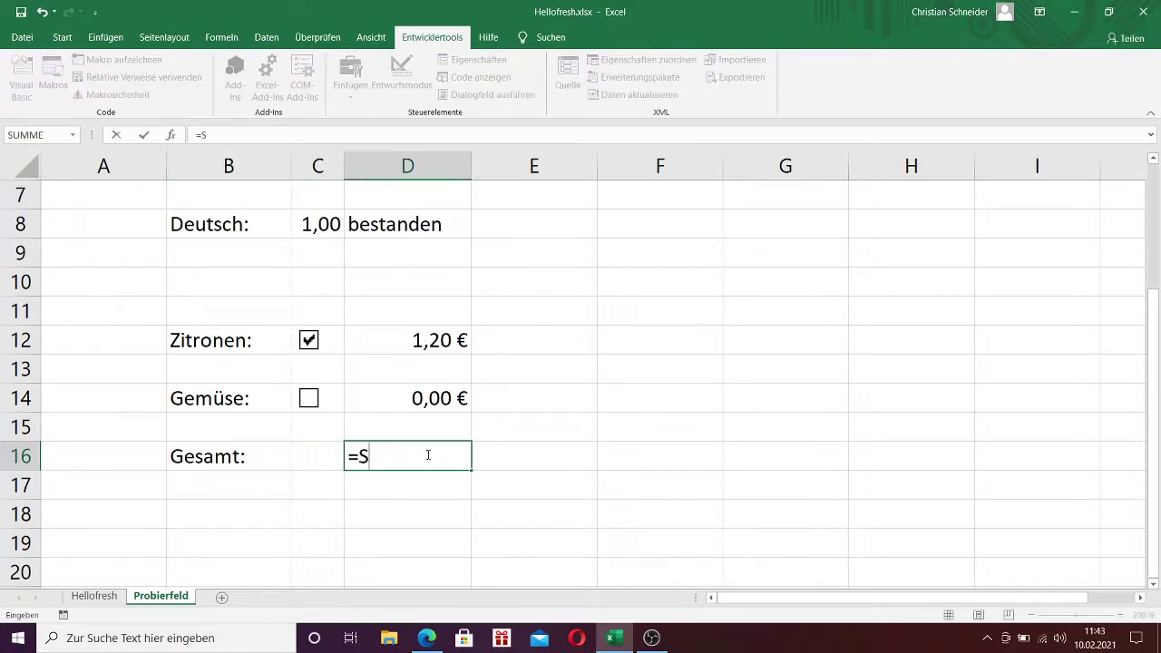
text(UMME)
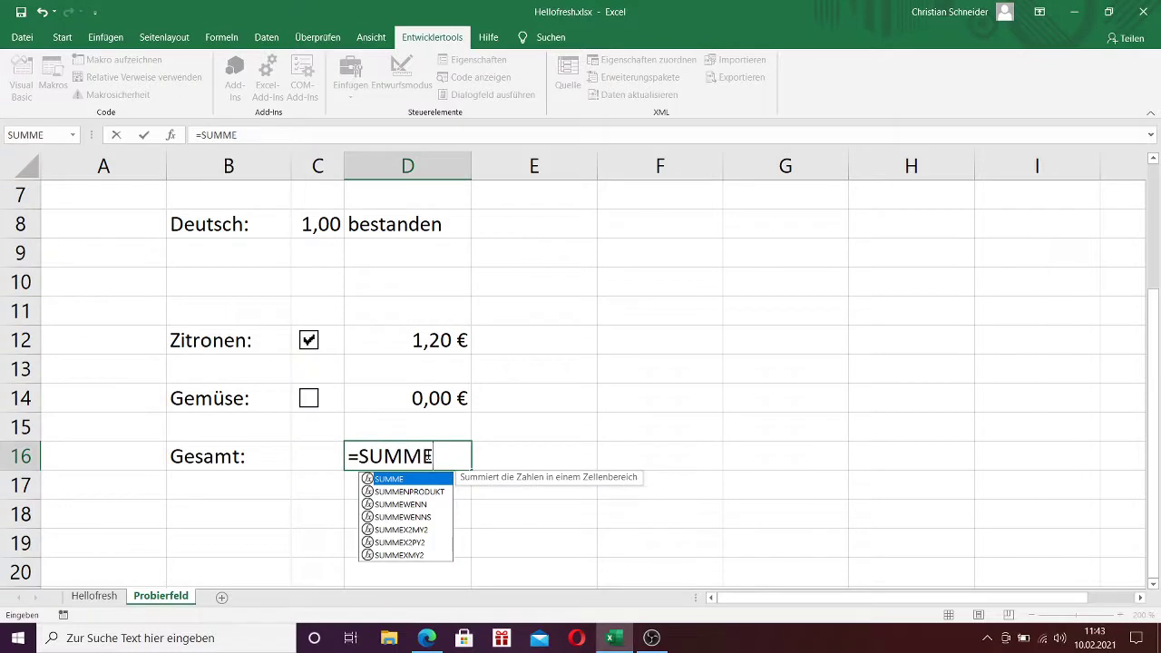
text(()
drag(446, 340, 441, 392)
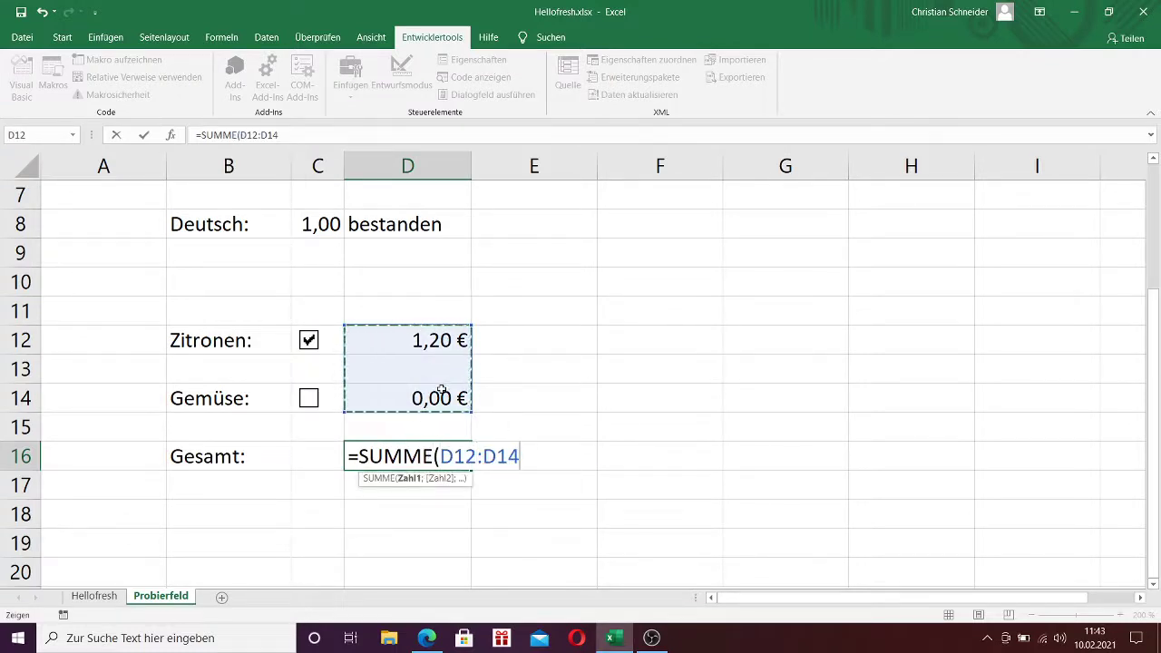
text())
key(Return)
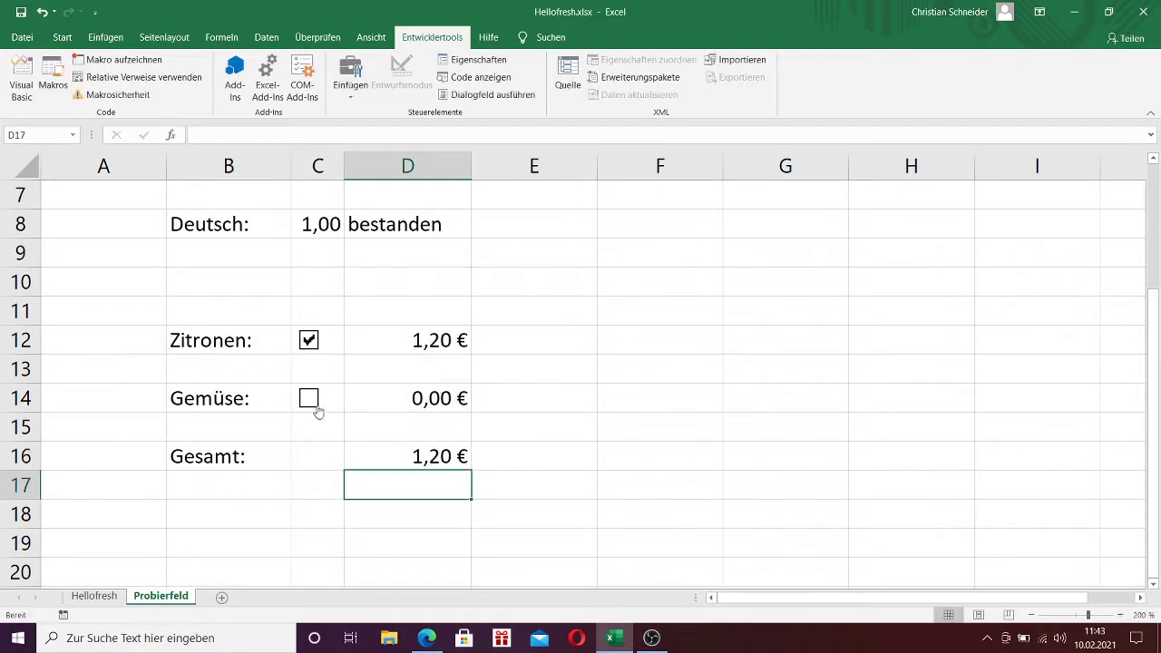
click(309, 402)
click(244, 517)
- Label B18 'Bonuskarte:' and start D18's WENN formula with the condition D16>2
text(Bonu)
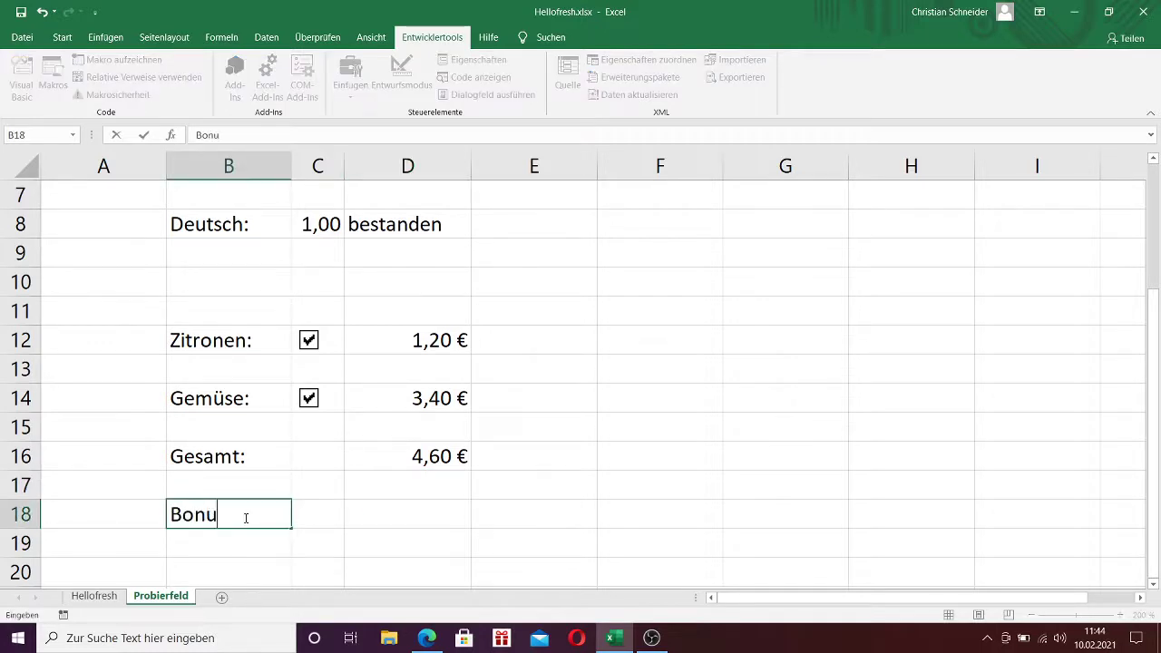
text(skarte:)
click(429, 512)
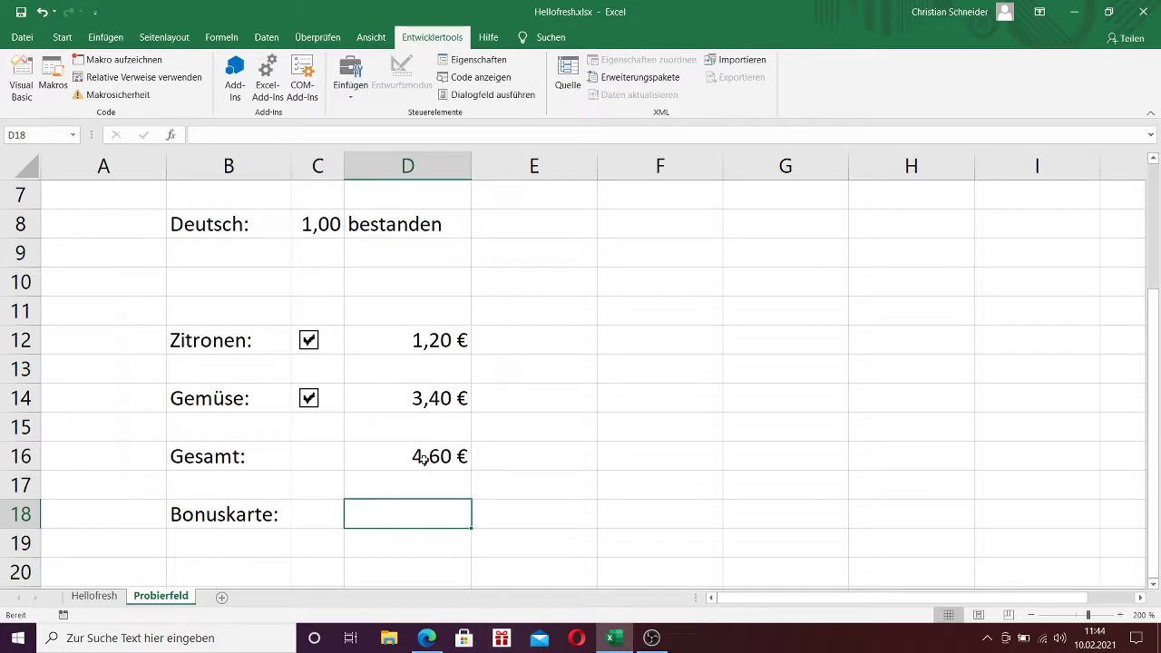
text(=WENN)
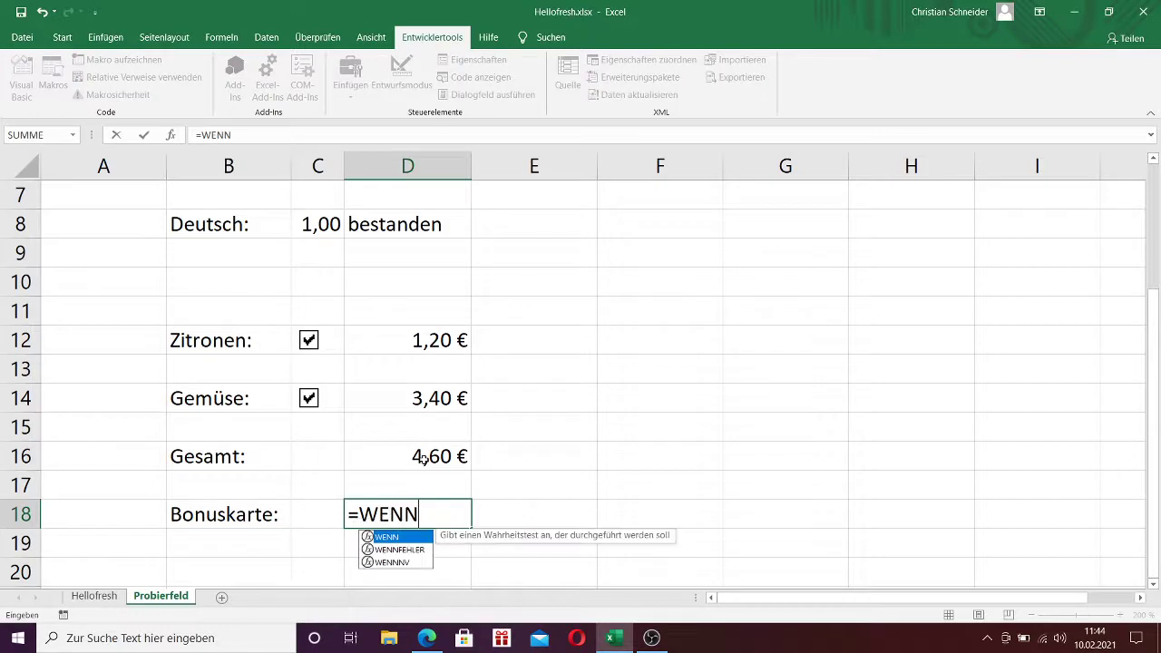
text(()
click(433, 456)
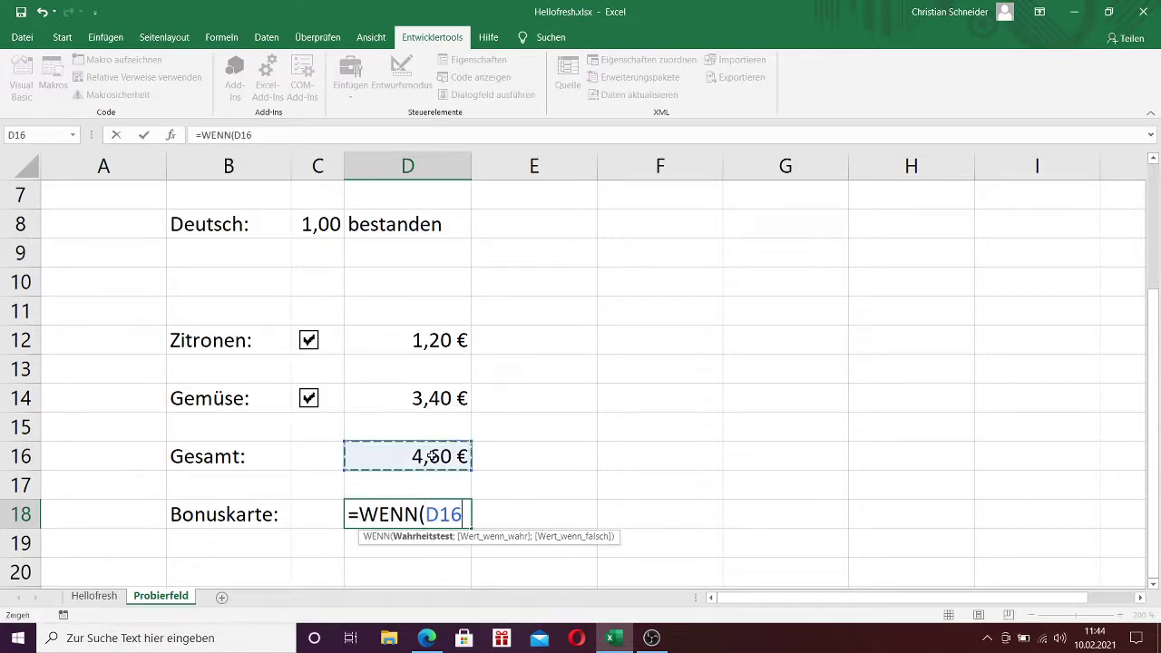
text(<)
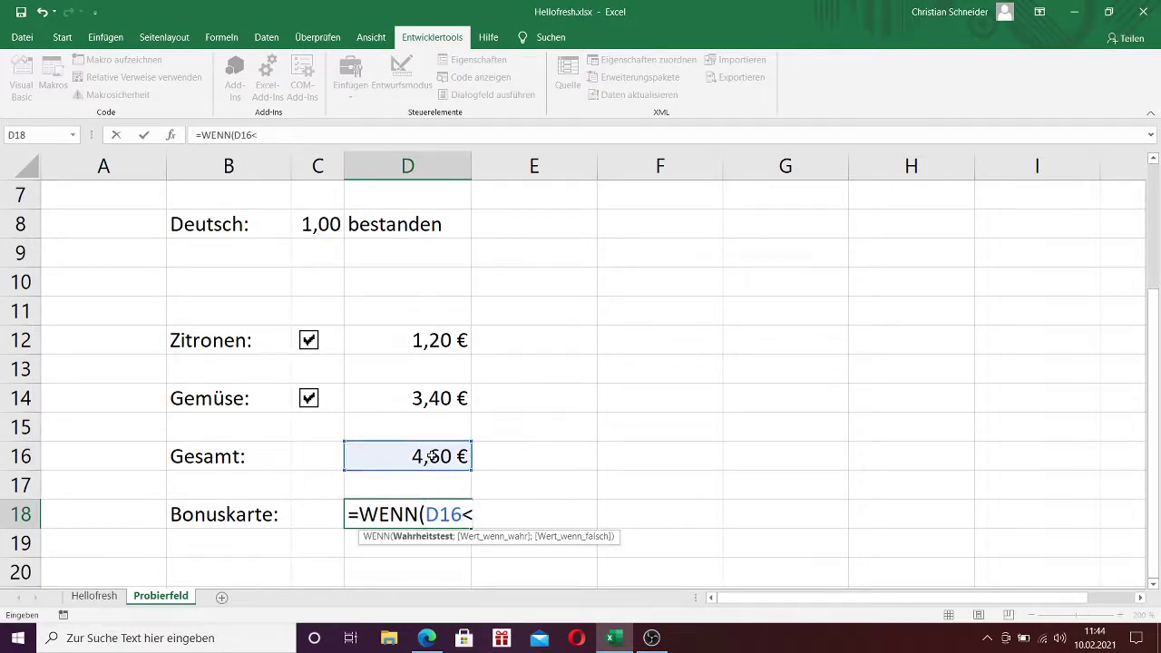
key(BackSpace)
text(>2)
text(;)
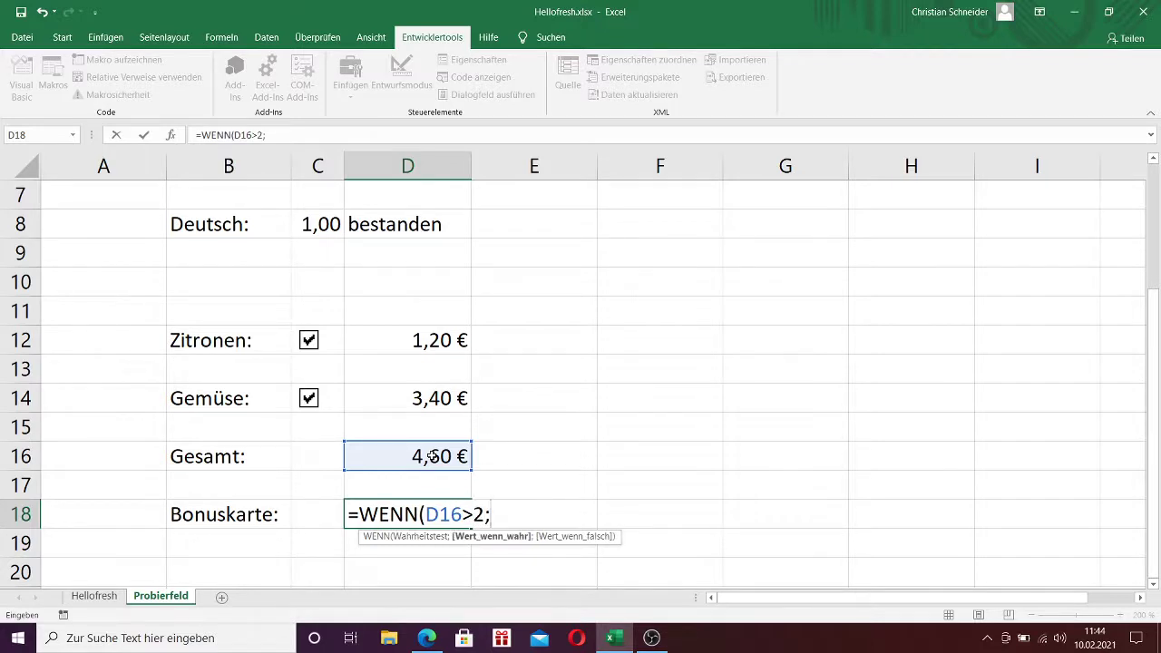
- Finish D18 as =WENN(D16>2;D16-10%*D16;D16), giving 4,14
click(432, 456)
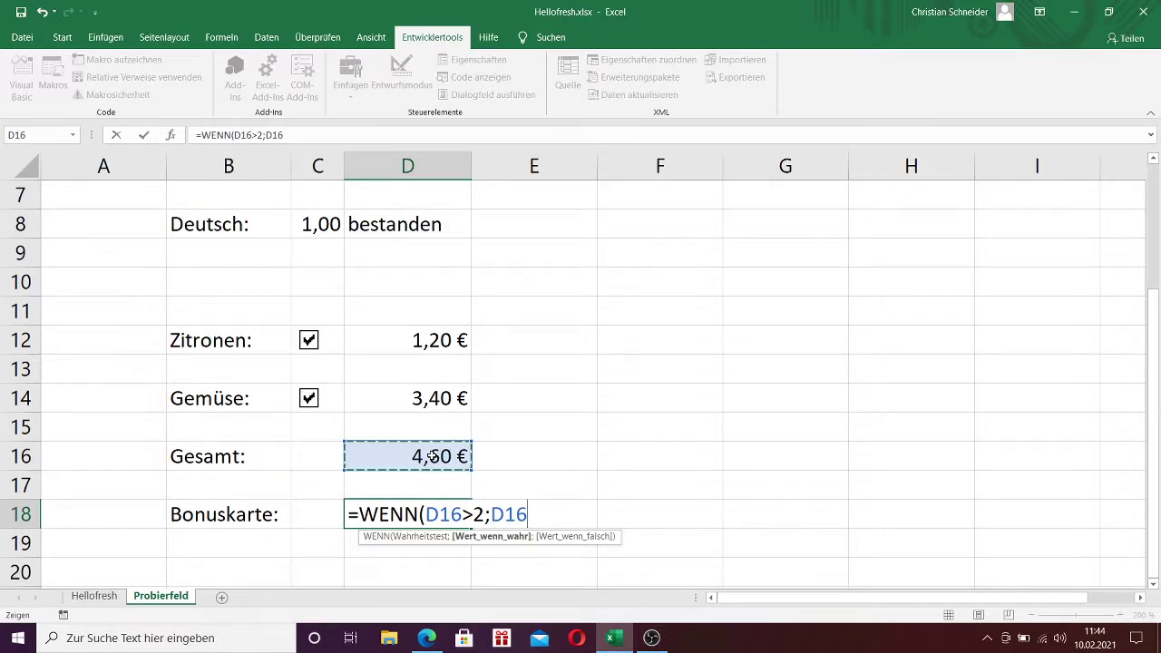
text(-)
text(10%)
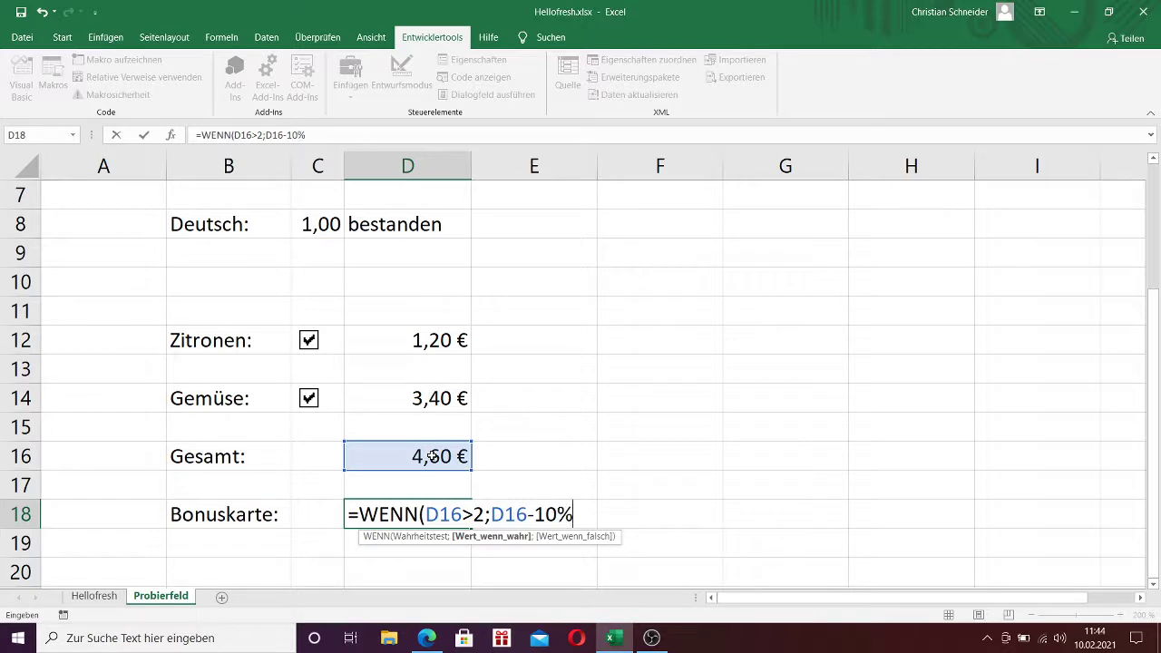
text(*)
click(423, 457)
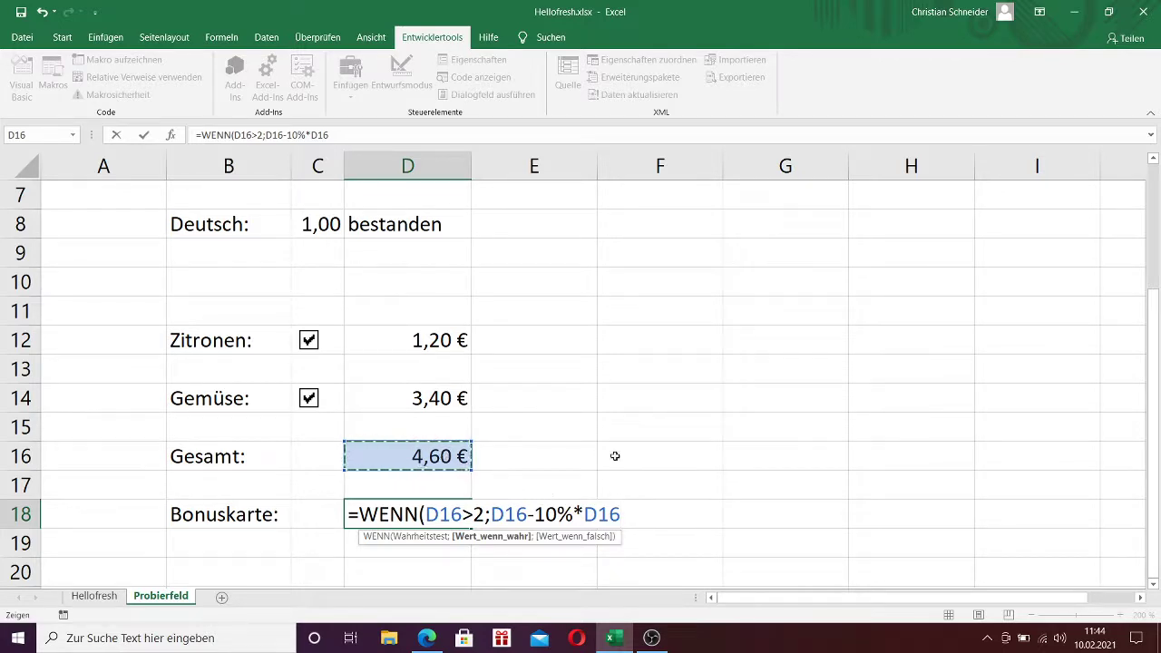
text(;)
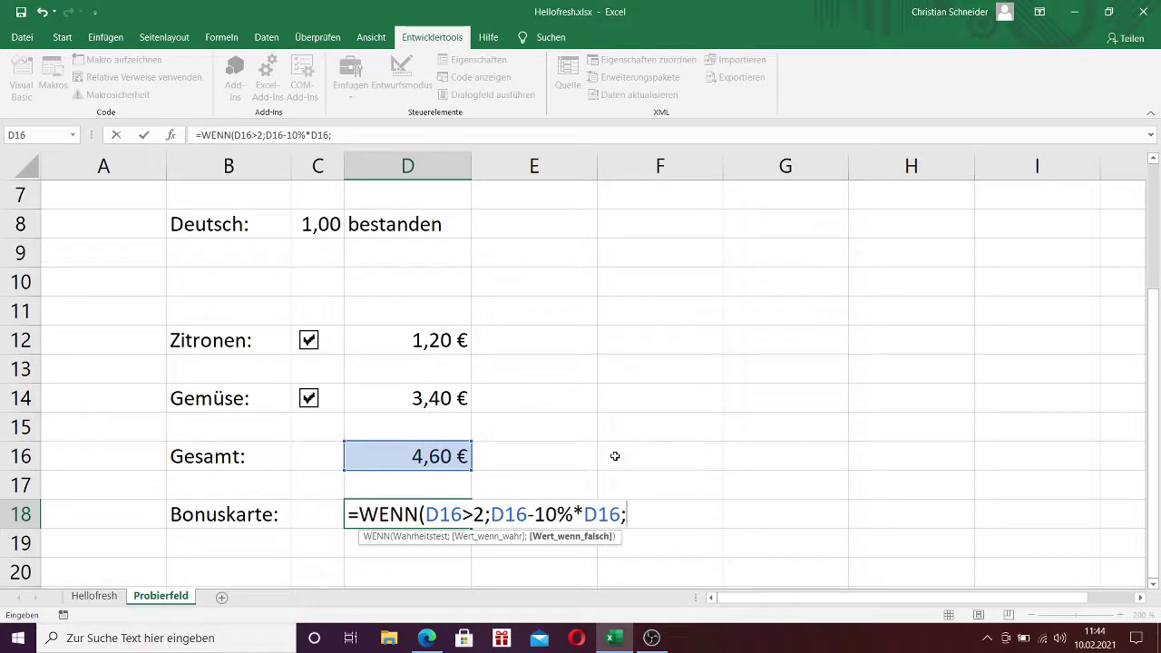
click(420, 455)
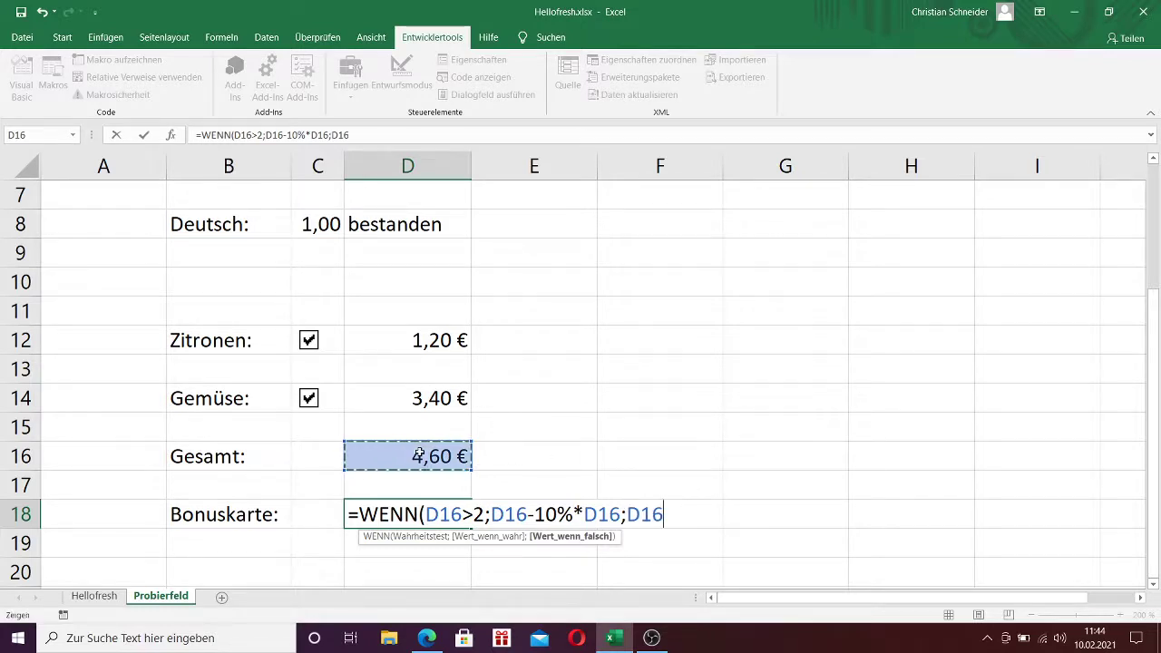
text())
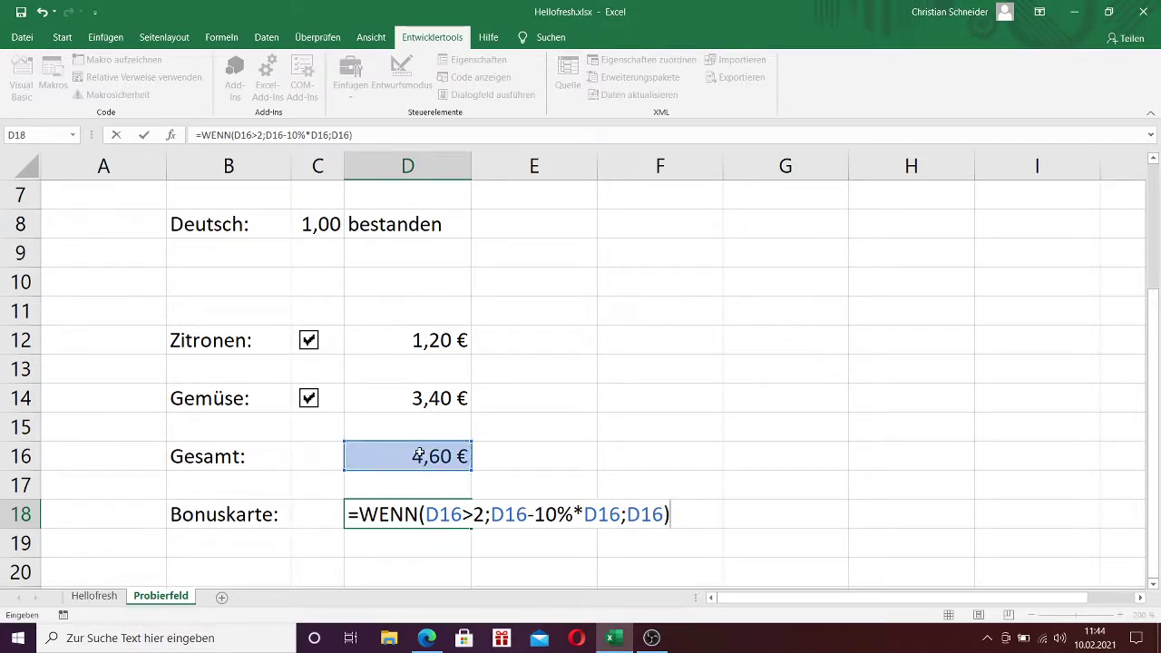
key(Return)
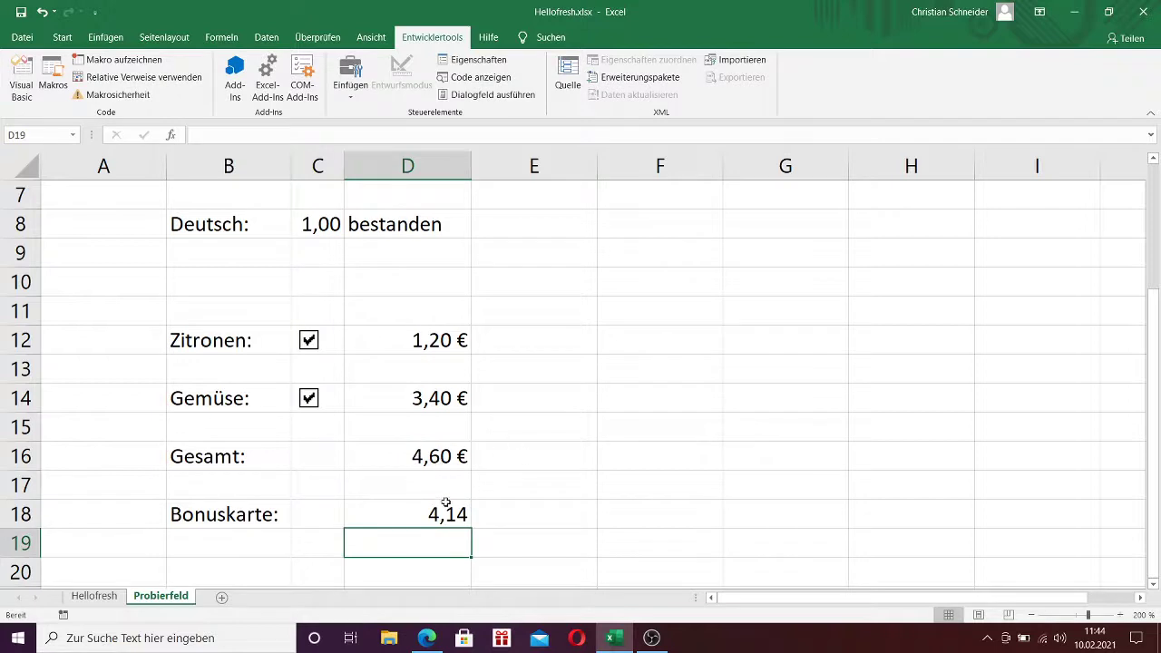
- Format D18 as Währung and untick Gemüse so Bonuskarte shows 1,20 €
right_click(453, 513)
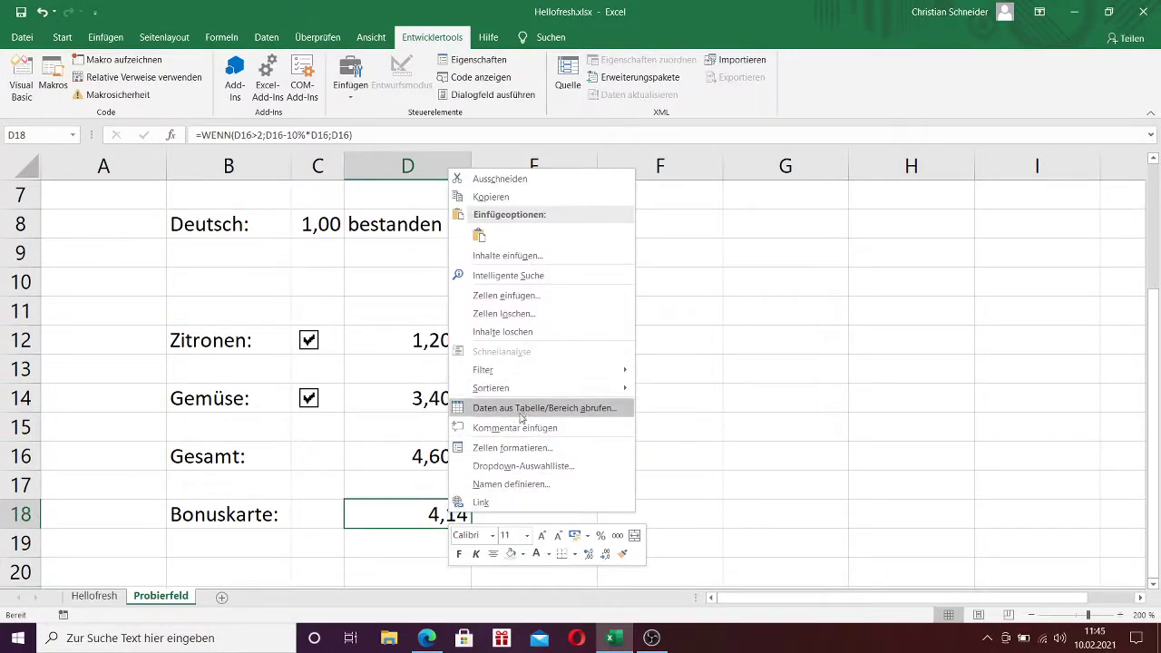
click(520, 450)
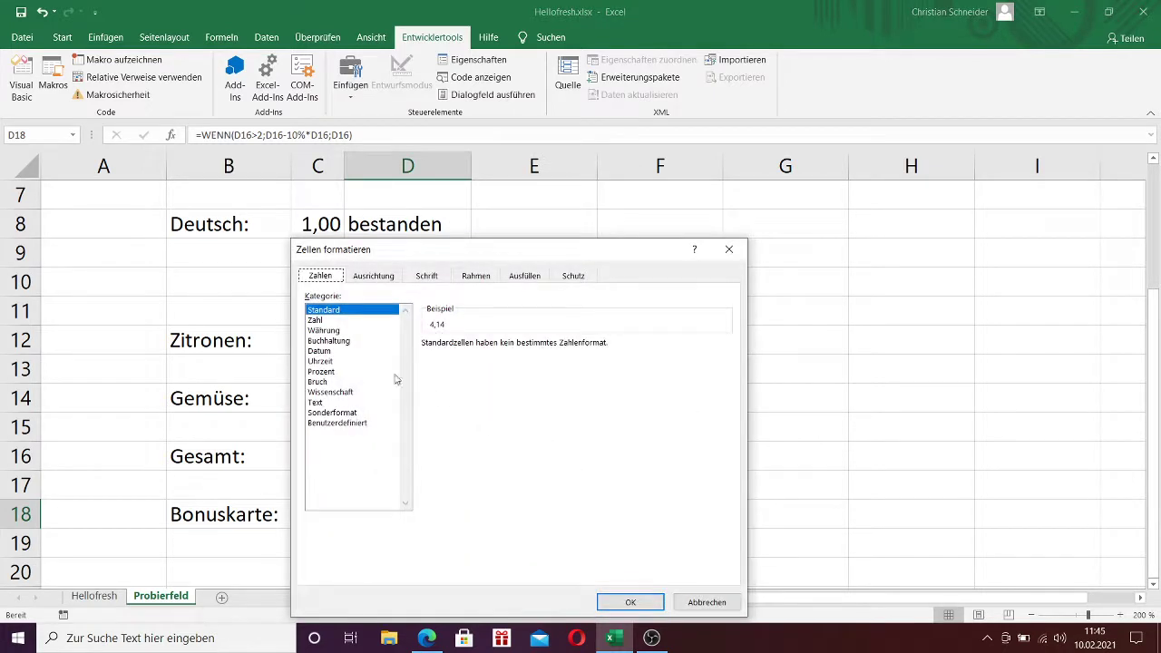
click(328, 331)
click(630, 602)
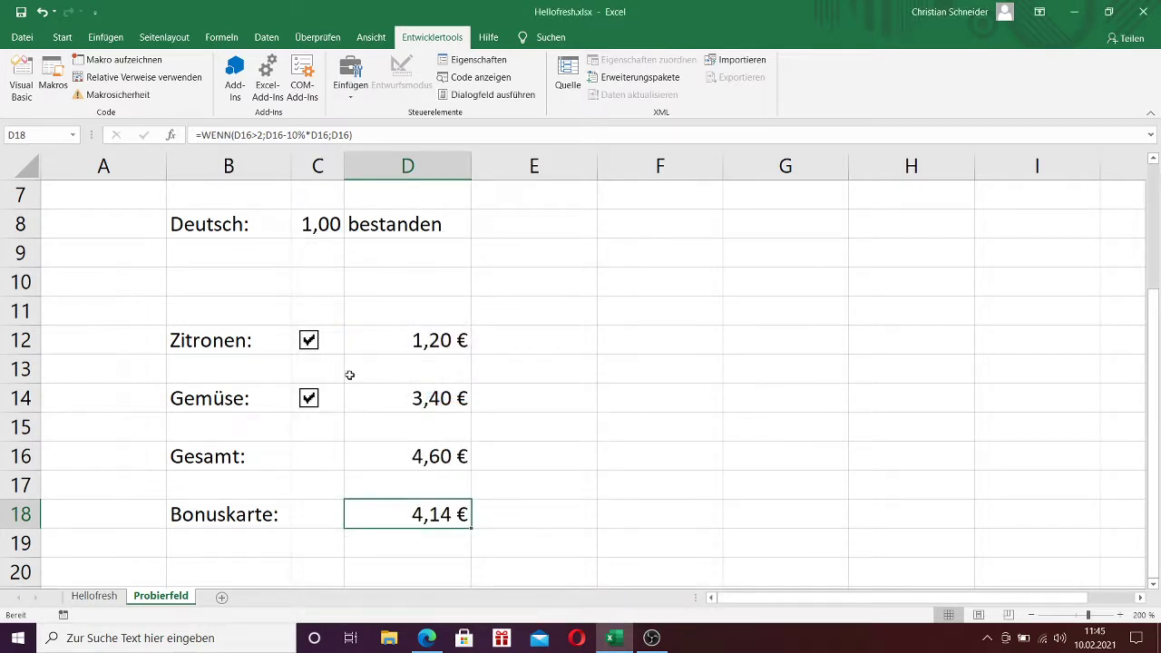
click(309, 401)
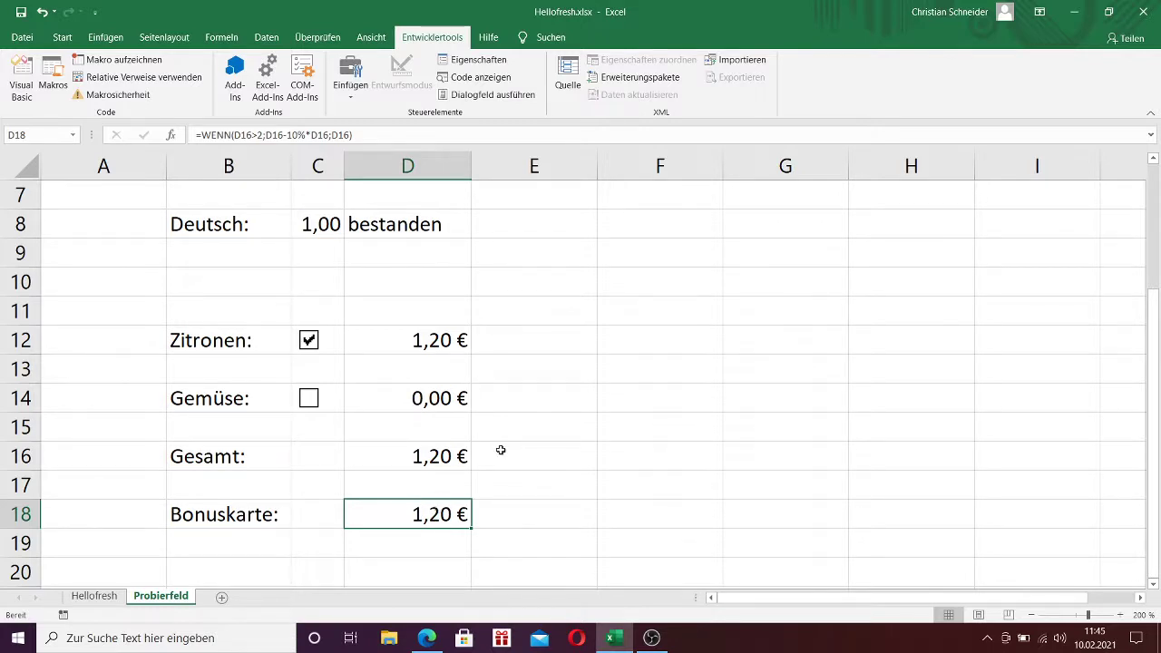
click(639, 345)
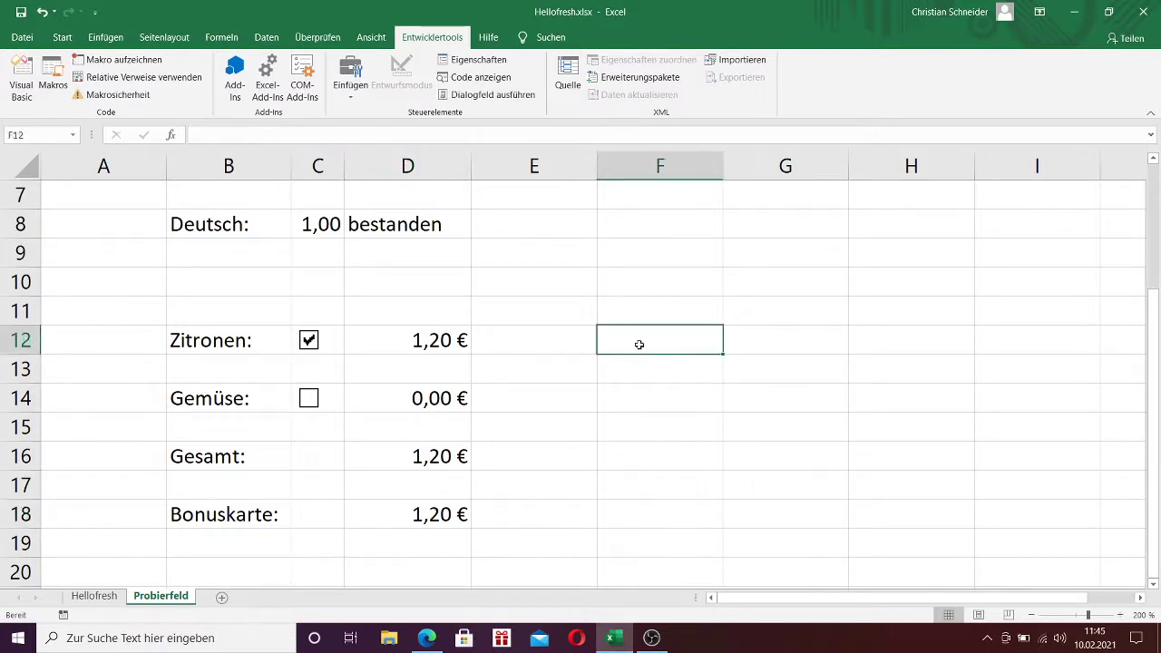
- Type 'zufrieden' into F12, then re-tick Gemüse so the totals read 4,60 € and 4,14 €
text(zufrieden)
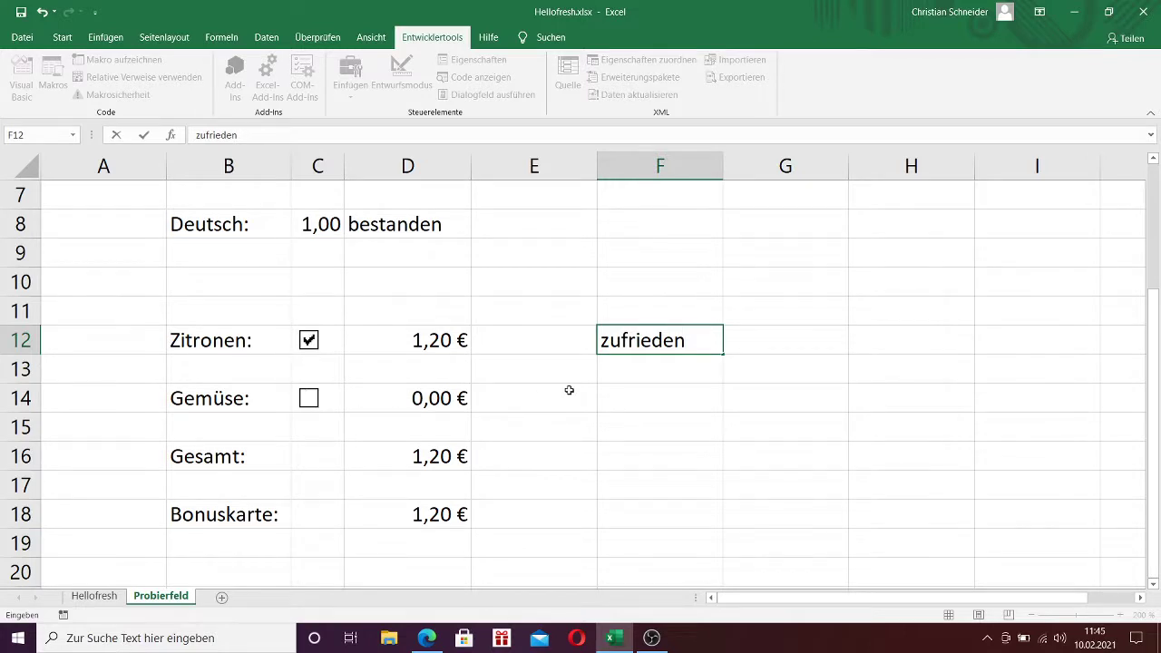
click(806, 338)
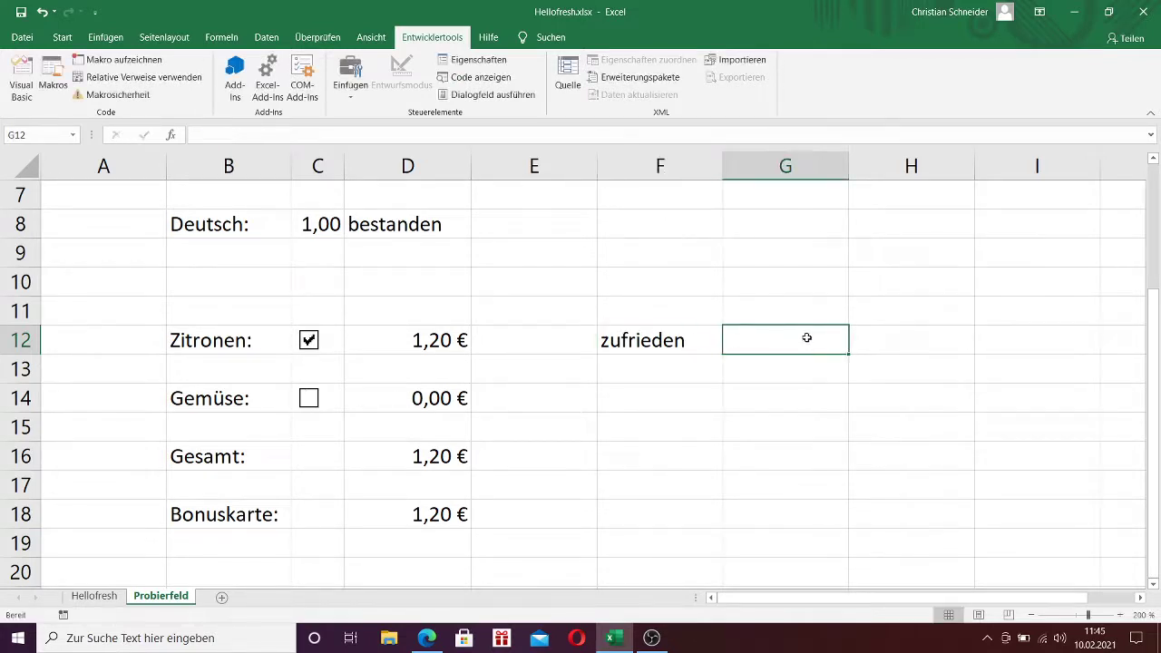
click(308, 399)
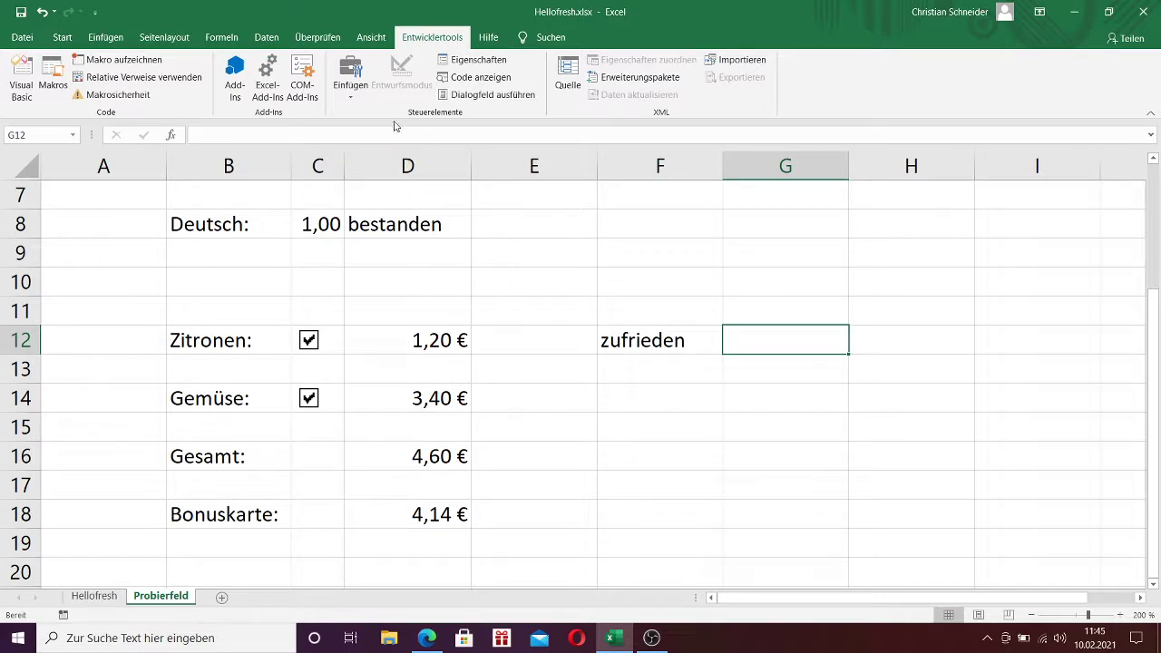
- Insert an option button in G12, label it 'ja', and shrink it to fit
click(354, 71)
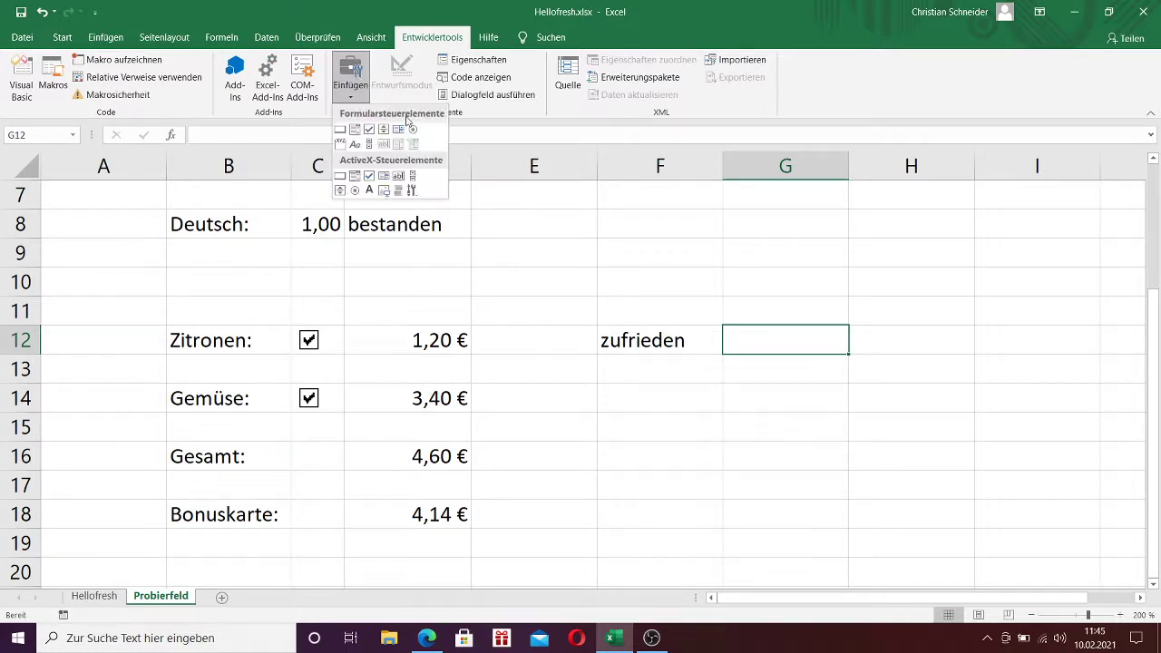
click(722, 326)
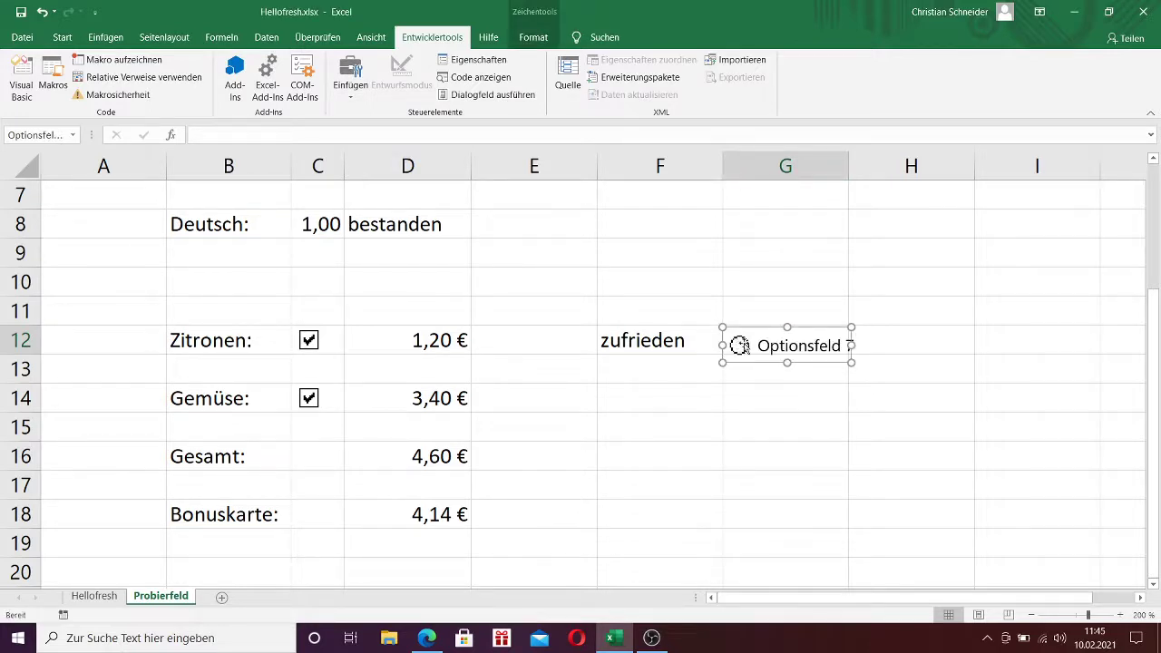
click(814, 346)
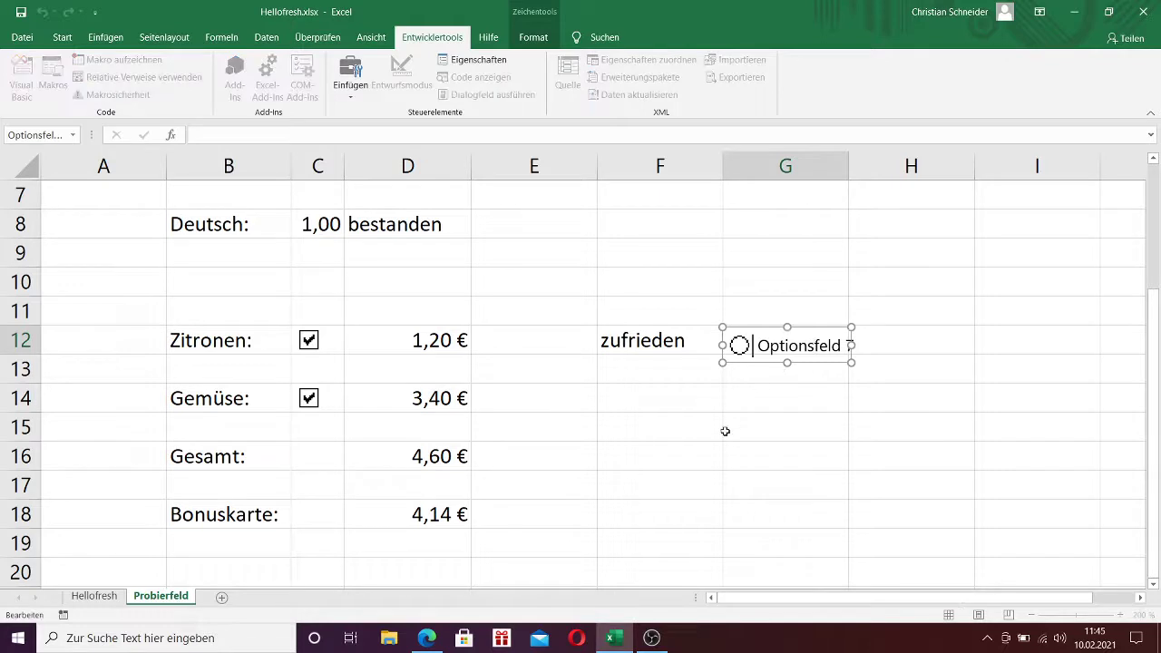
key(End)
key(BackSpace)
key(BackSpace)
key(BackSpace)
key(BackSpace)
key(BackSpace)
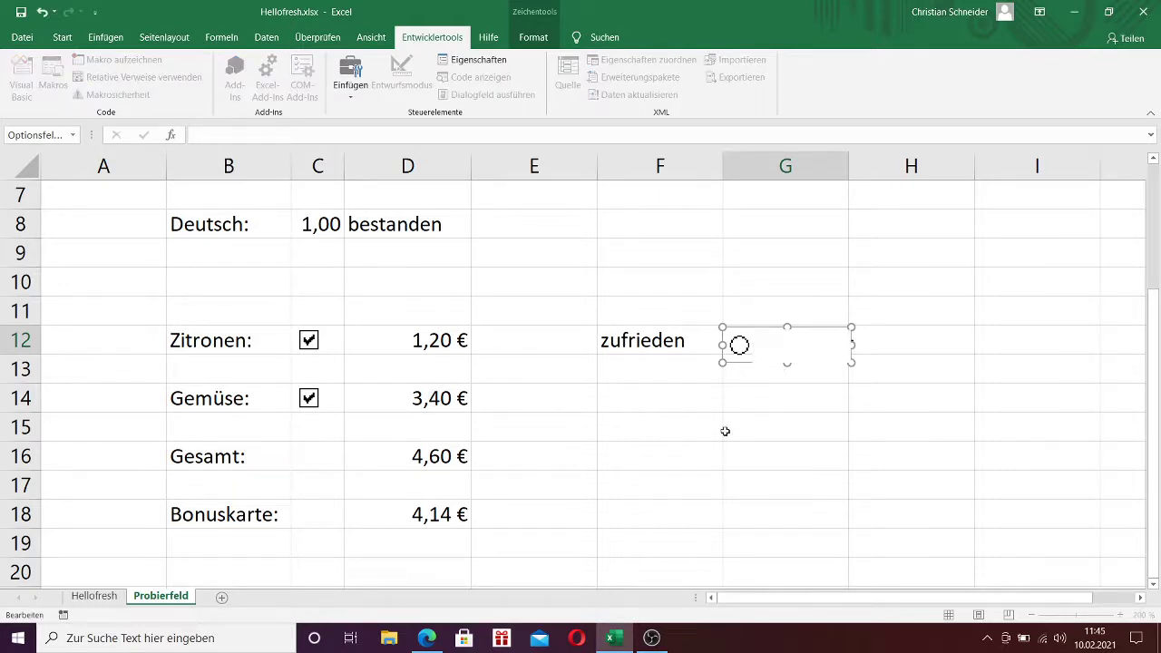
text(ja)
drag(851, 345, 754, 359)
- Copy the button into H12, relabel it 'nein', and leave ja selected
right_click(771, 331)
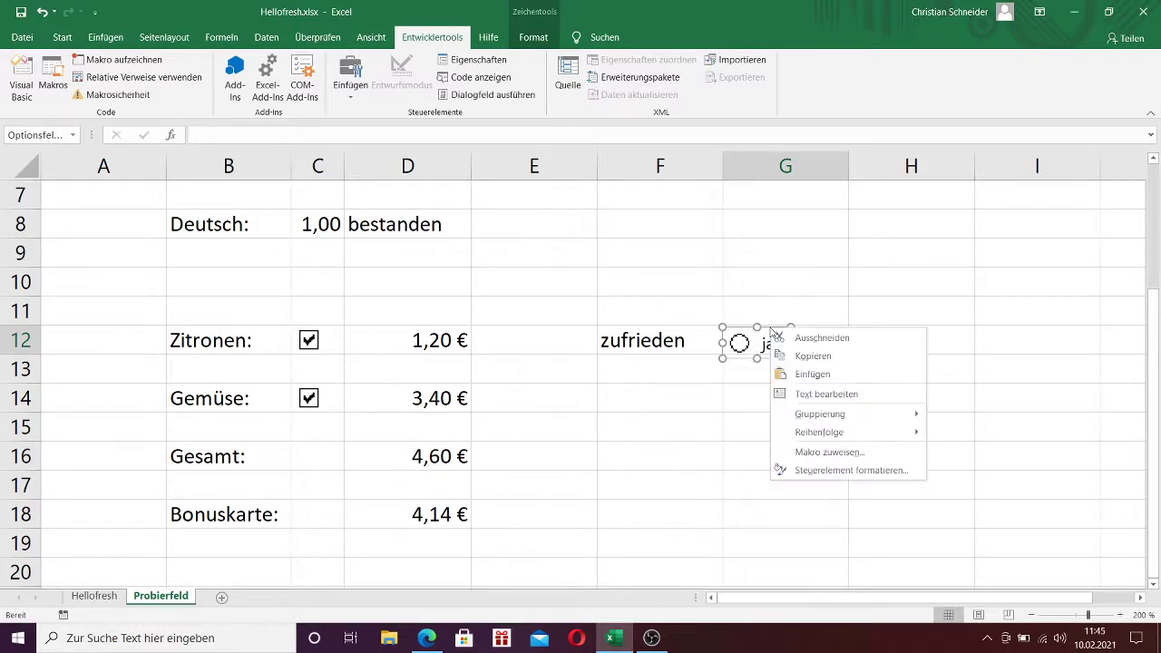
click(812, 356)
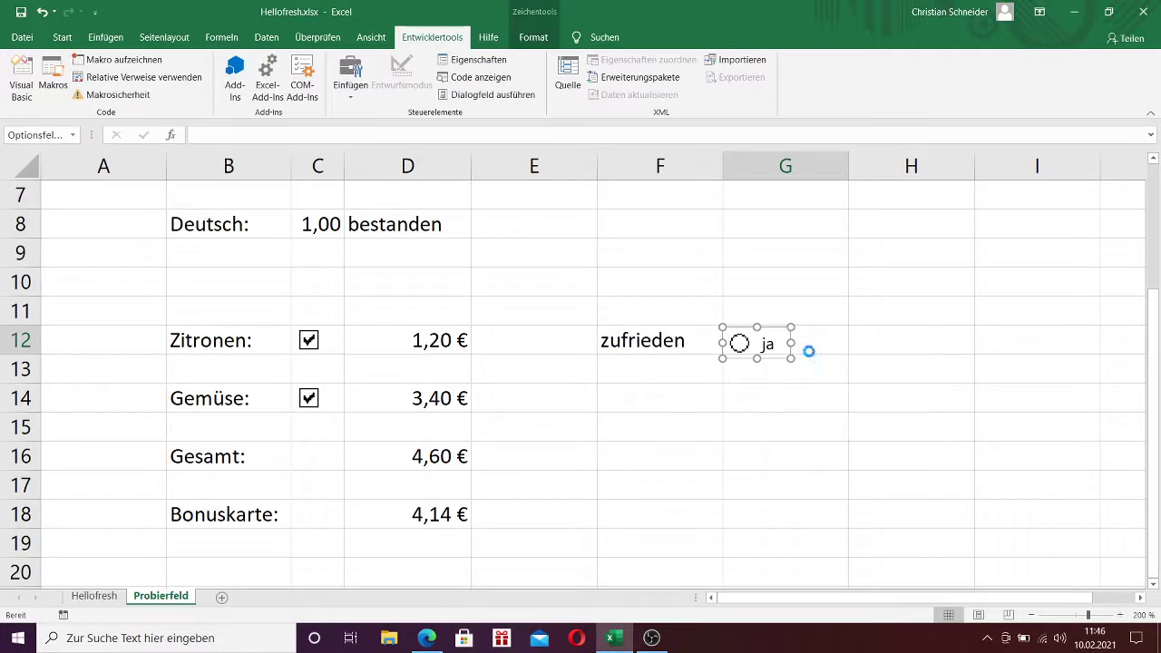
right_click(855, 338)
click(886, 343)
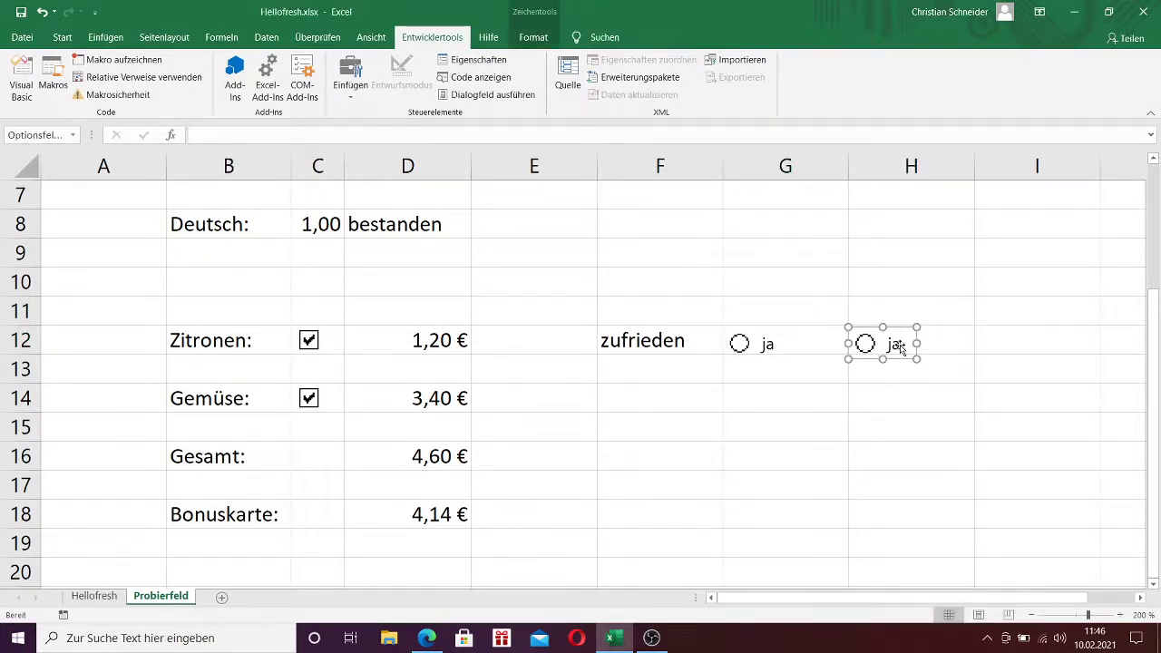
click(896, 345)
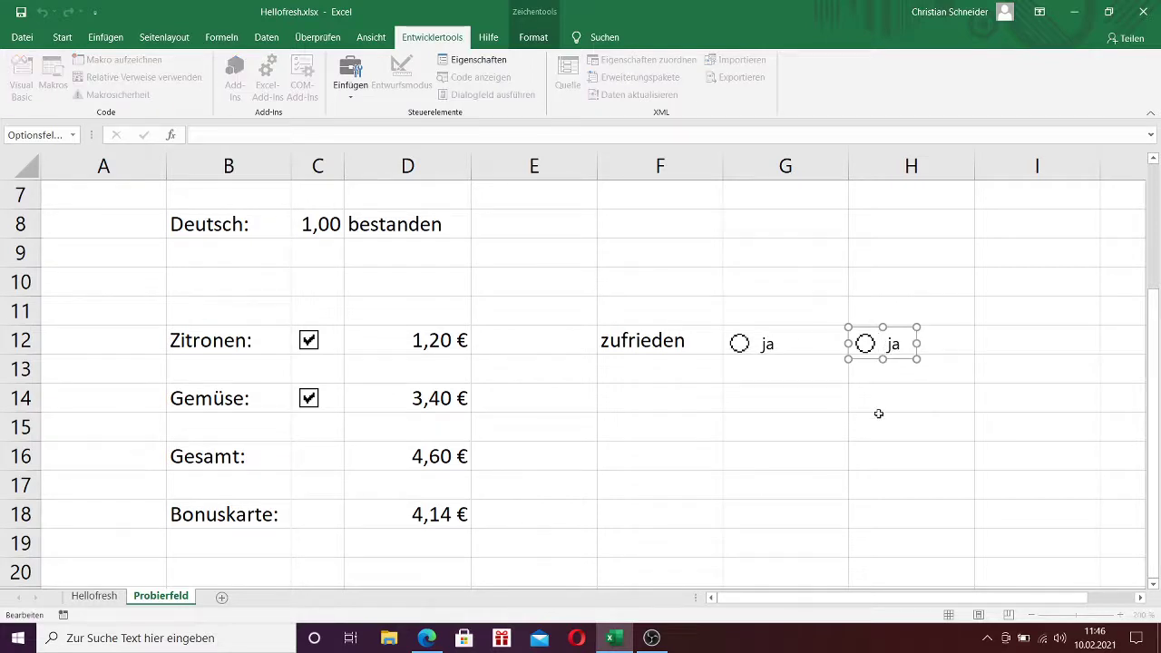
key(Right)
key(BackSpace)
key(Delete)
text(n)
text(ein)
click(871, 392)
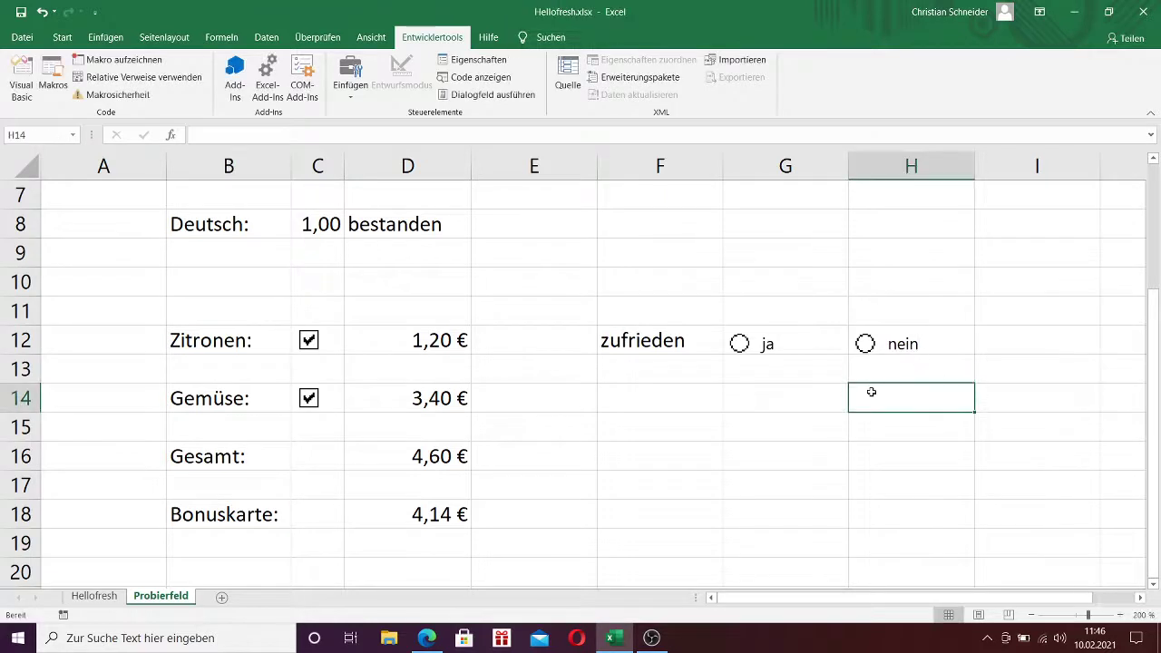
click(739, 344)
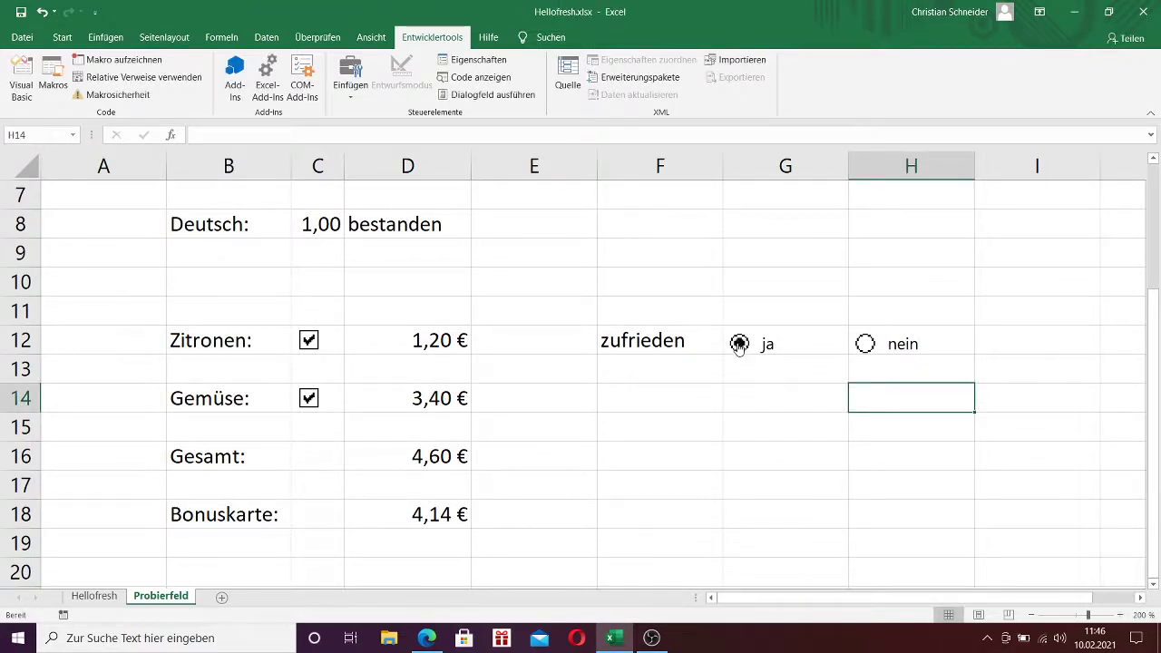
- Test the options by choosing nein then ja, then bring the OBS window forward
click(865, 344)
click(740, 346)
mouse_move(653, 639)
click(653, 641)
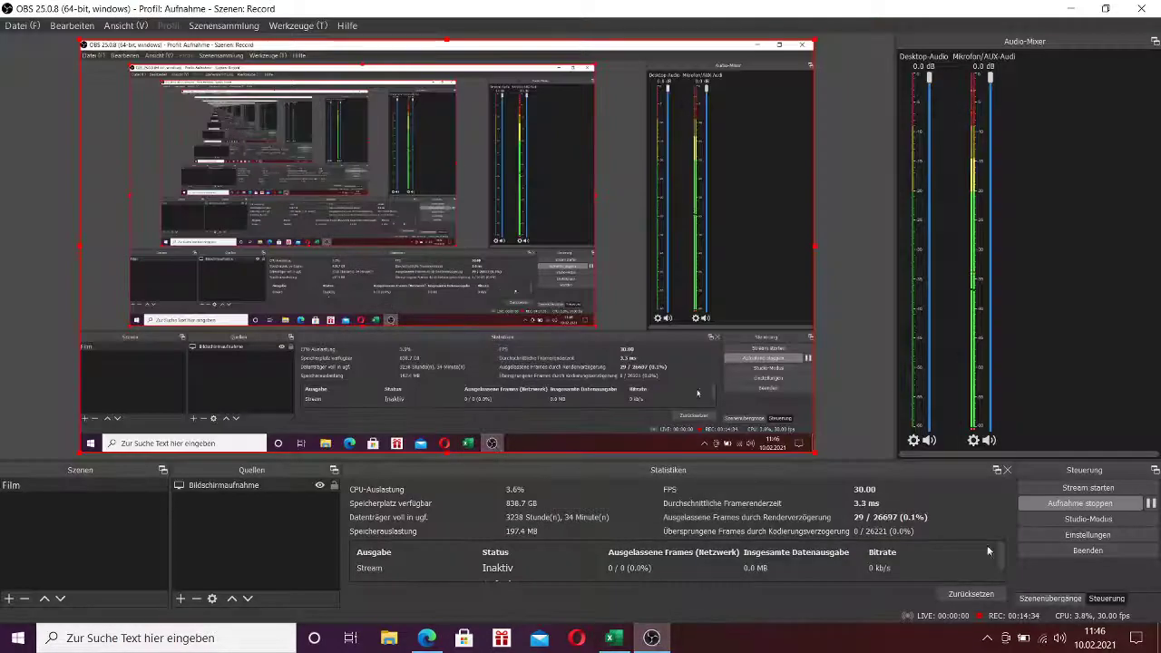